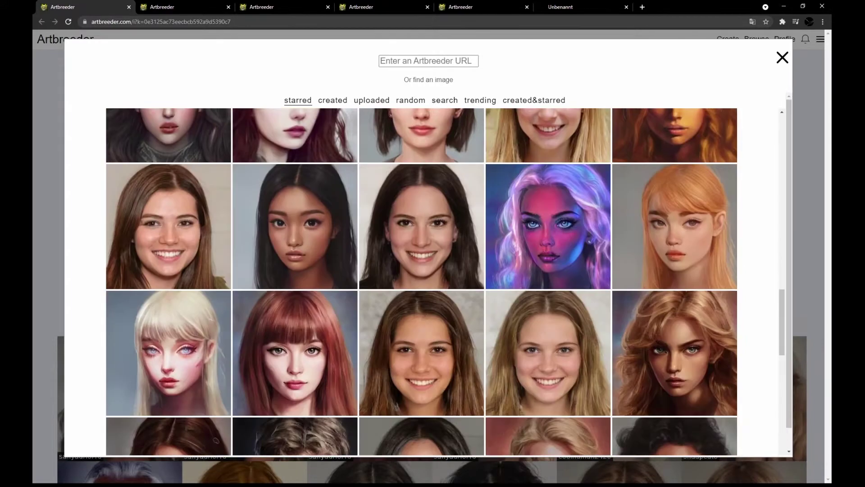
Step: Crossbreed the base portrait with the orange-haired, fringed starred portrait, save the result and reset the mix
click(674, 227)
click(623, 290)
click(588, 291)
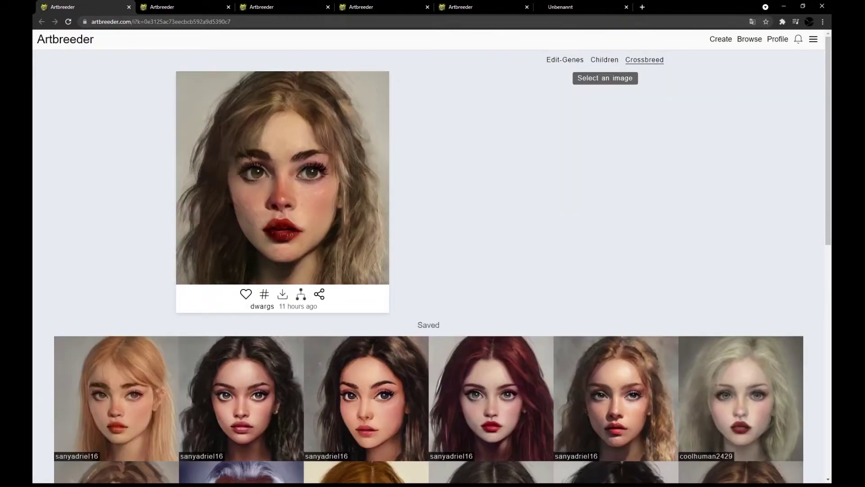
Step: Crossbreed the base portrait with the wavy-haired blonde starred portrait on a red background, save it and reset
click(605, 78)
scroll(552, 311, down, 10)
click(552, 313)
click(623, 290)
click(588, 291)
Step: Crossbreed with the pink-and-white bob starred portrait, shift the face mix toward the base portrait, save it and reset
click(605, 78)
scroll(539, 232, down, 10)
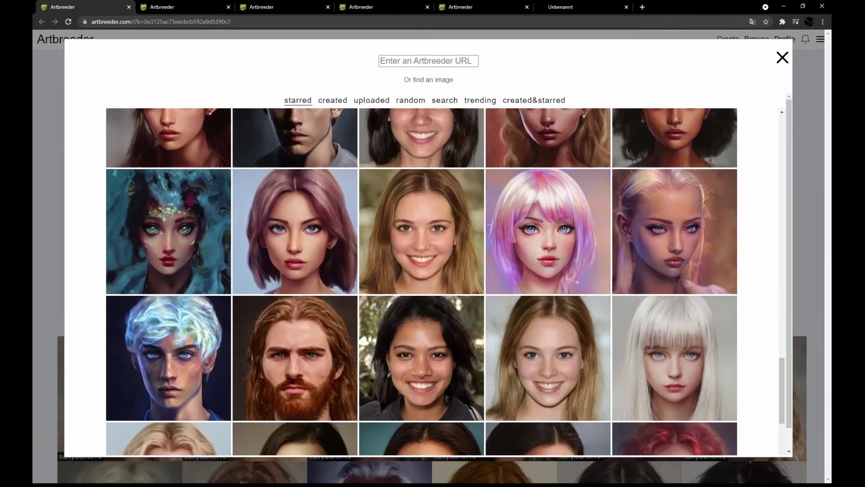
click(539, 232)
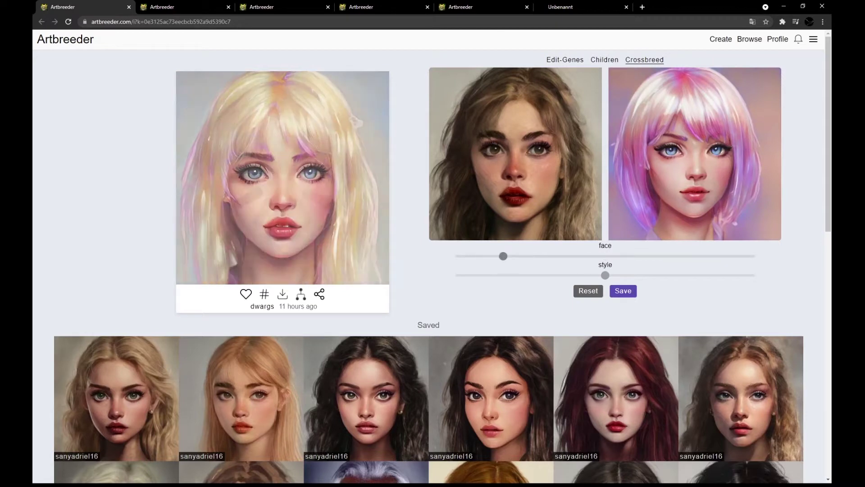
click(623, 290)
click(588, 291)
Step: Crossbreed the base portrait with the wavy blonde starred portrait on a light blue background and save the result
click(605, 79)
scroll(428, 270, down, 5)
click(168, 273)
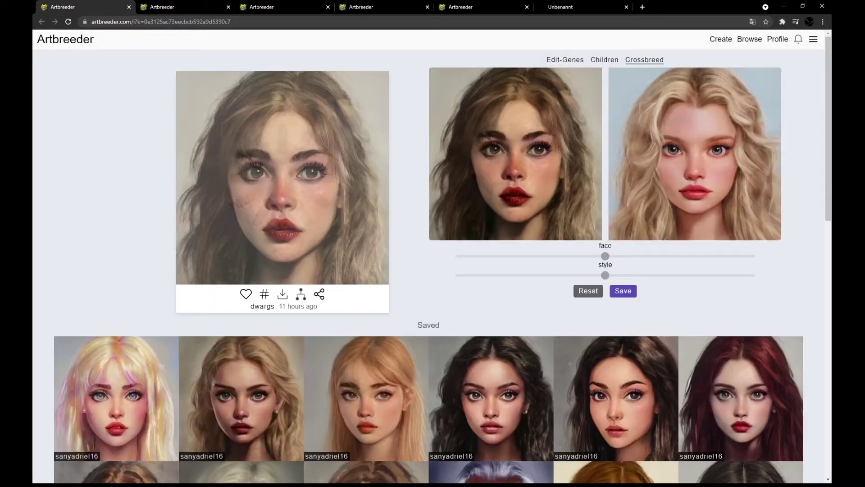
click(623, 291)
Step: Crossbreed the base portrait with the starred portrait with a brown fringed bob, save the result and reset
click(604, 79)
scroll(428, 271, down, 5)
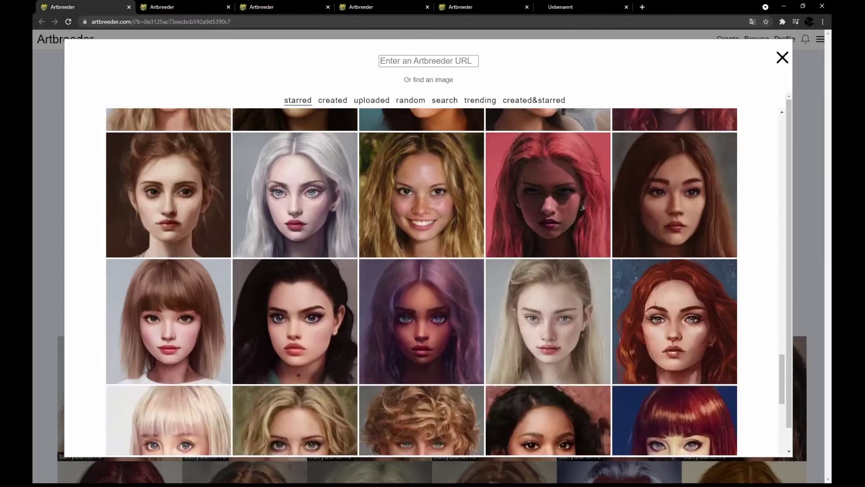
click(170, 315)
click(624, 290)
click(588, 291)
Step: Crossbreed the base portrait with the dark-skinned, mauve-haired starred portrait, save the result and reset
click(605, 78)
scroll(428, 271, down, 5)
click(432, 193)
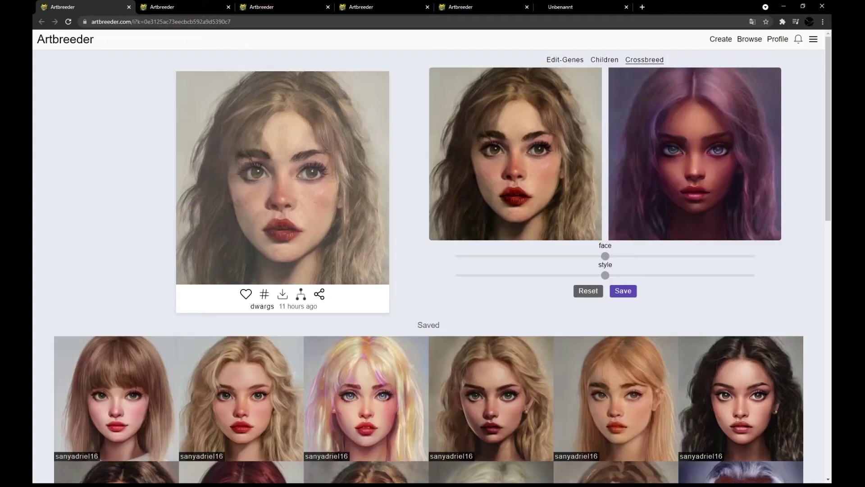
click(623, 291)
click(588, 291)
Step: Crossbreed with the black-haired, blue-eyed starred portrait, shift the face mix toward the base portrait, save it and reset
click(605, 78)
scroll(428, 271, down, 5)
click(293, 193)
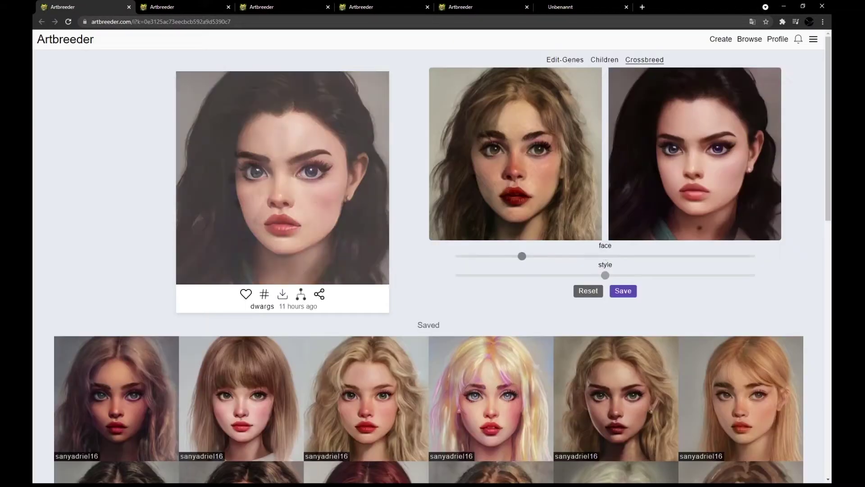
click(623, 290)
click(588, 291)
Step: Crossbreed the base portrait with the teal-haired starred portrait and save the result
click(605, 78)
click(782, 56)
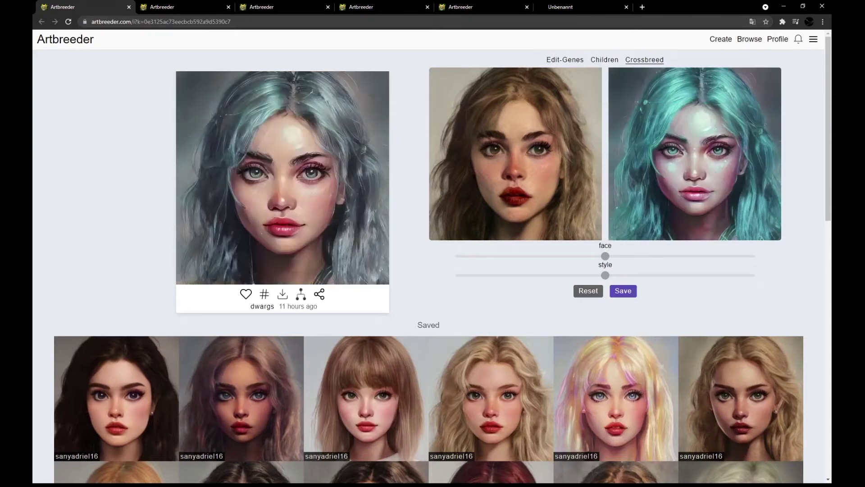
click(623, 291)
Step: Crossbreed with the purple-haired starred portrait on a purple background, face mix shifted toward the base portrait, save it and reset
click(695, 153)
scroll(428, 271, down, 5)
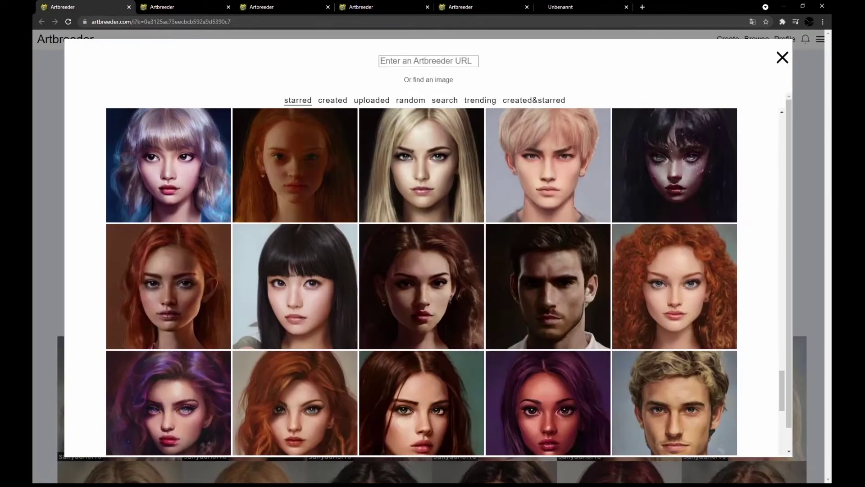
click(549, 351)
click(624, 291)
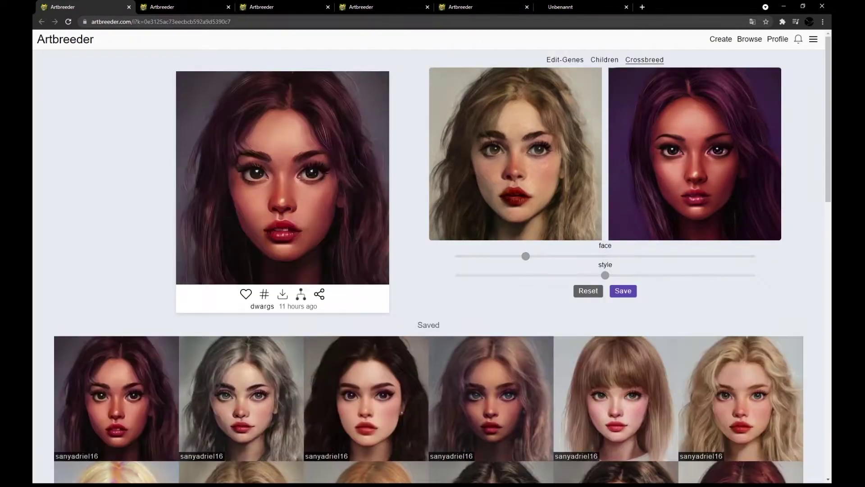
click(588, 291)
Step: Swap in another starred parent, save the strawberry-blonde fringed variant and reset the mix
click(694, 154)
click(169, 243)
click(623, 291)
click(588, 291)
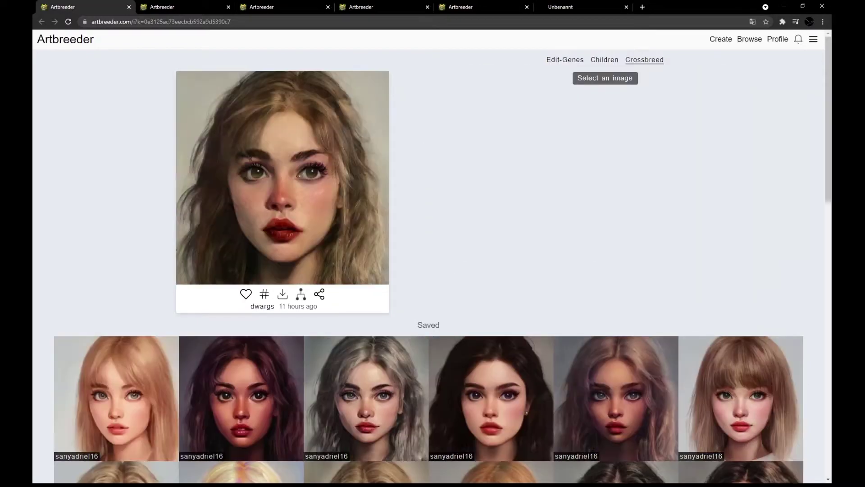
Step: Crossbreed the base portrait with another starred portrait, save the wavy auburn variant on a green background and reset
click(605, 78)
click(168, 253)
click(623, 290)
click(588, 291)
Step: Crossbreed the base portrait with a starred portrait, save the honey-blonde variant on a dark background and reset
click(604, 79)
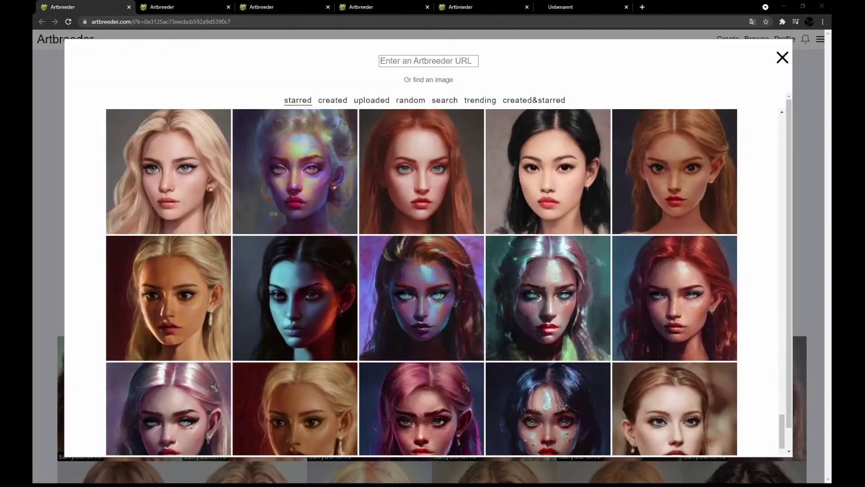
click(168, 253)
click(623, 291)
click(588, 290)
Step: Crossbreed the base portrait with the auburn starred portrait with gold hair ornaments on a blue background, save it and reset
click(605, 79)
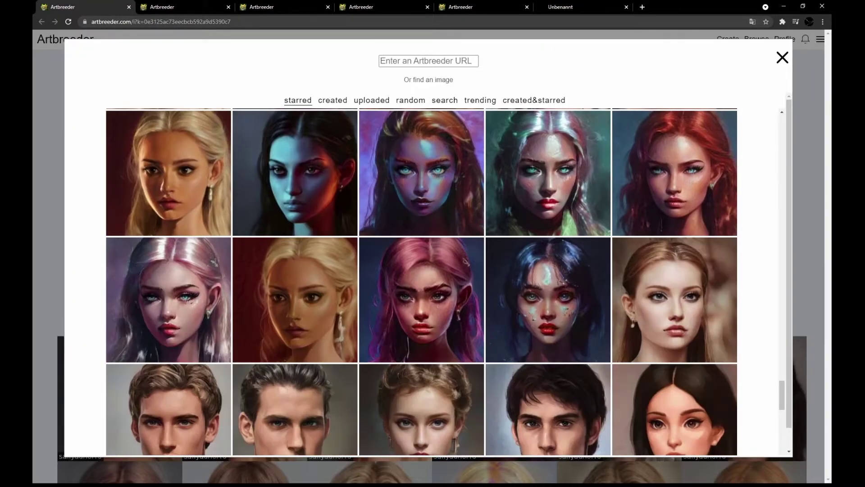
click(168, 252)
click(604, 78)
scroll(422, 280, down, 5)
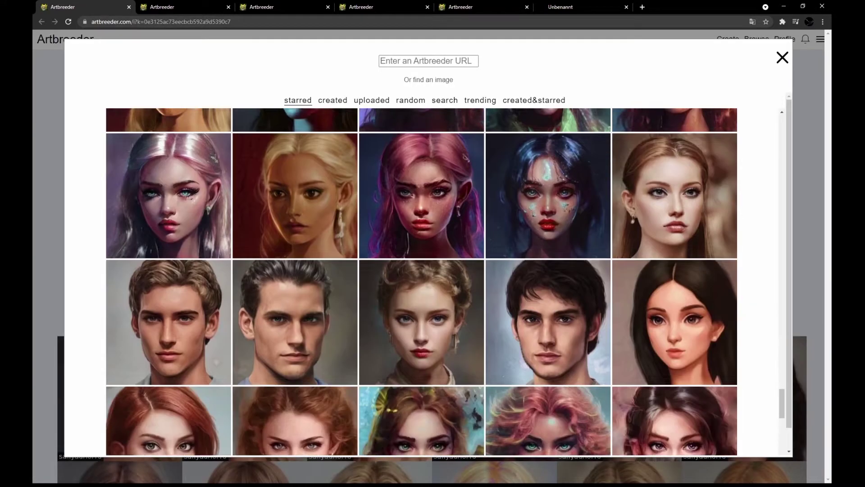
click(420, 298)
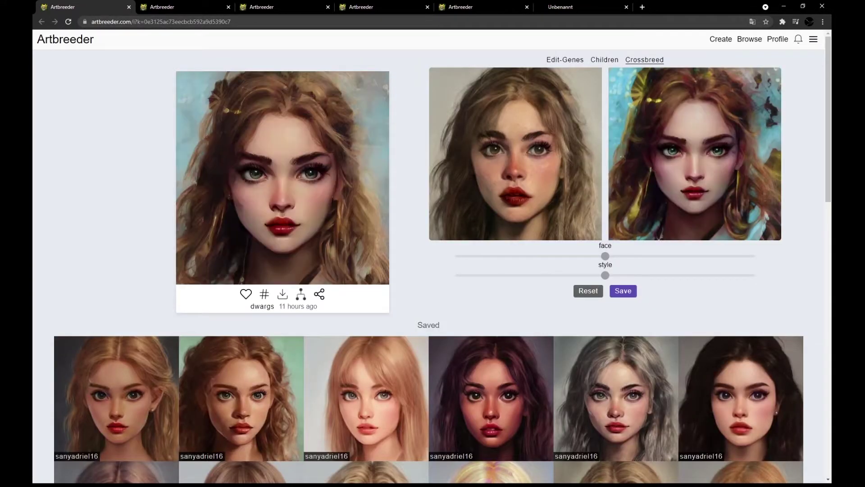
click(623, 290)
click(588, 291)
Step: Crossbreed the base portrait with the straight pink-haired, blue-eyed starred portrait, save the result and reset
click(605, 78)
click(540, 299)
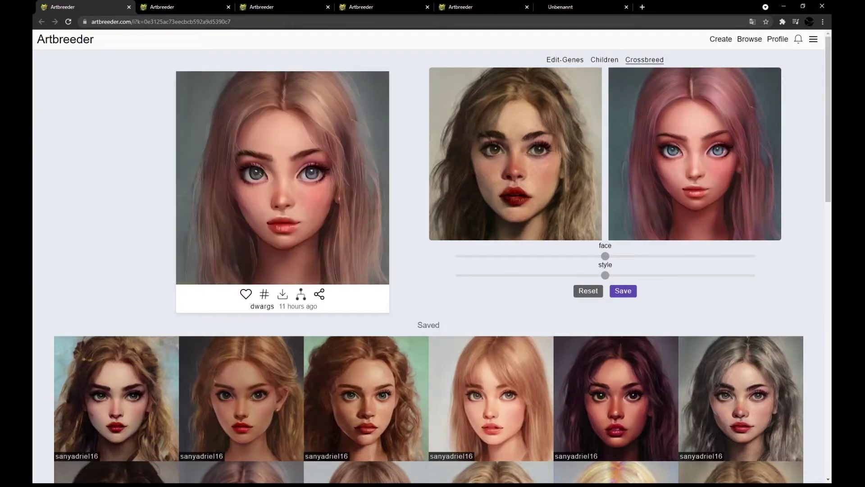
click(623, 290)
click(588, 291)
Step: Crossbreed with the purple-haired starred portrait on a teal background, shift the style mix toward the base portrait, save it and reset
click(605, 78)
click(660, 298)
click(623, 290)
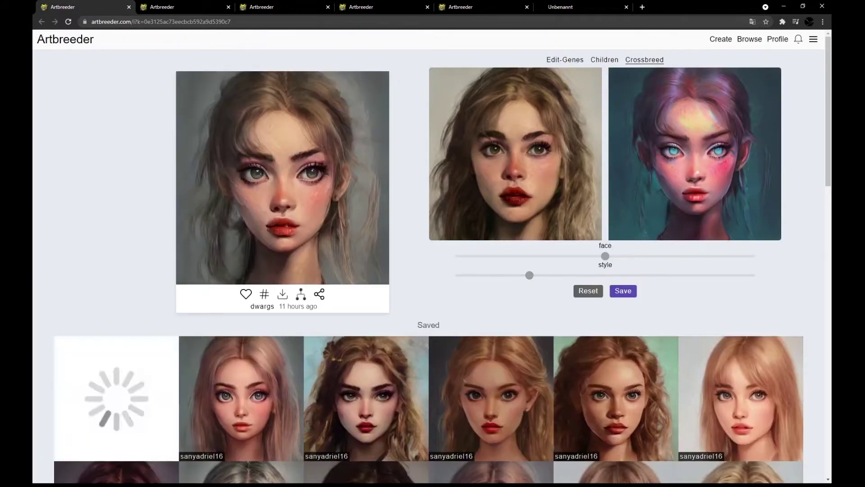
click(587, 291)
Step: Crossbreed the base portrait with the long-haired, blue-eyed blonde starred portrait and save the result
click(605, 79)
scroll(421, 279, down, 5)
click(421, 309)
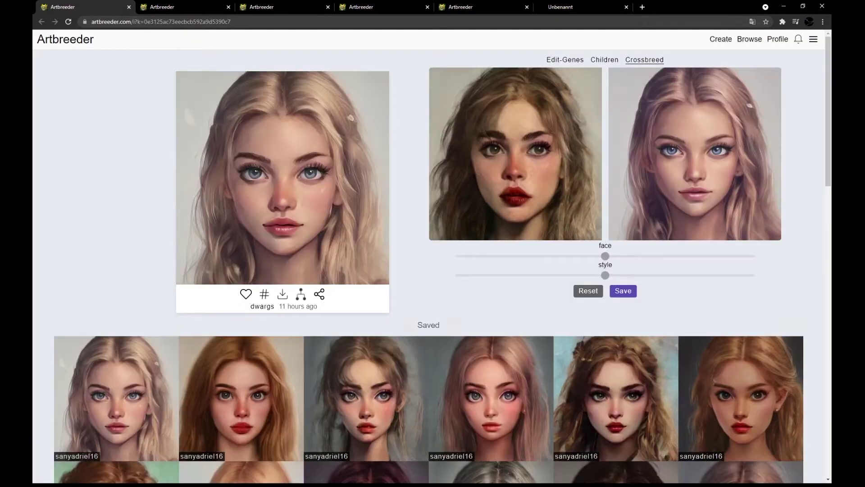
Step: Replace the second parent with the platinum-blonde starred portrait, save the crossbred result and reset
click(695, 153)
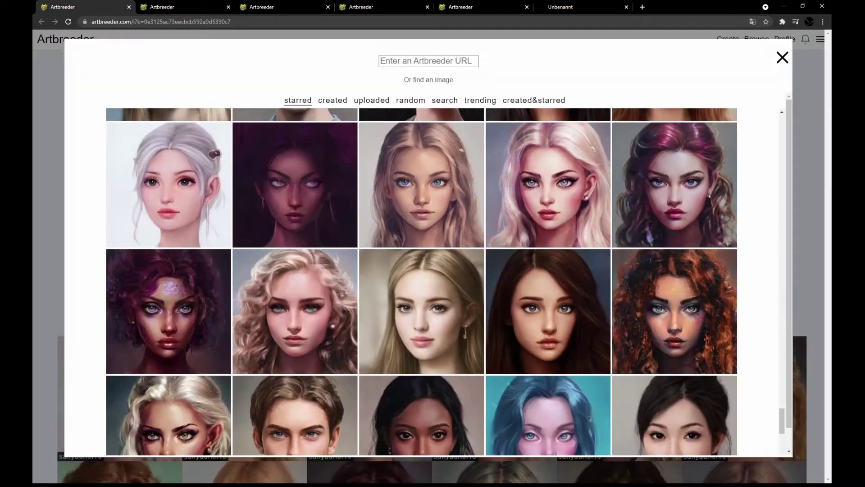
click(164, 184)
click(623, 291)
click(588, 291)
click(623, 290)
click(588, 291)
Step: Crossbreed the base portrait with the burgundy-haired starred portrait with pinned-up curls, save the result and reset
click(605, 78)
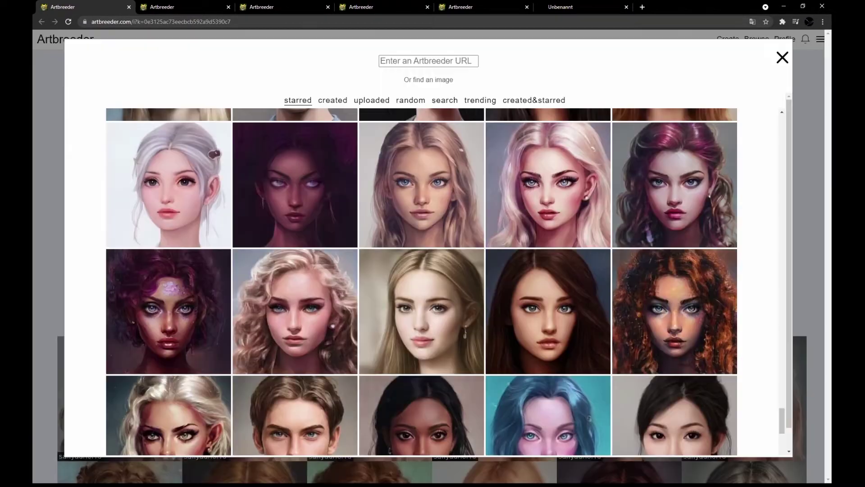
scroll(422, 280, down, 3)
click(168, 184)
click(587, 290)
Step: Crossbreed the base portrait with the silver-blonde starred portrait with dark red lips, save the result and reset
click(604, 78)
click(168, 311)
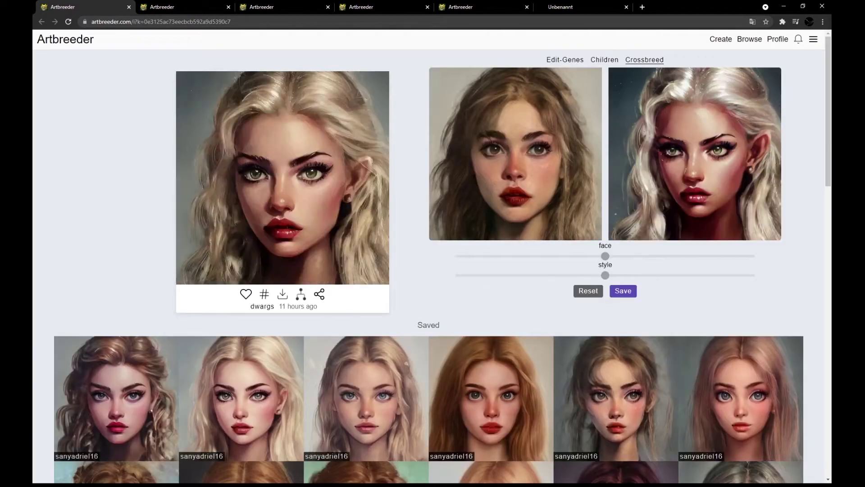
click(623, 291)
click(588, 290)
Step: Crossbreed the base portrait with the wavy auburn starred portrait on a blue background, save the result and reset
click(607, 77)
scroll(421, 279, down, 1)
click(168, 354)
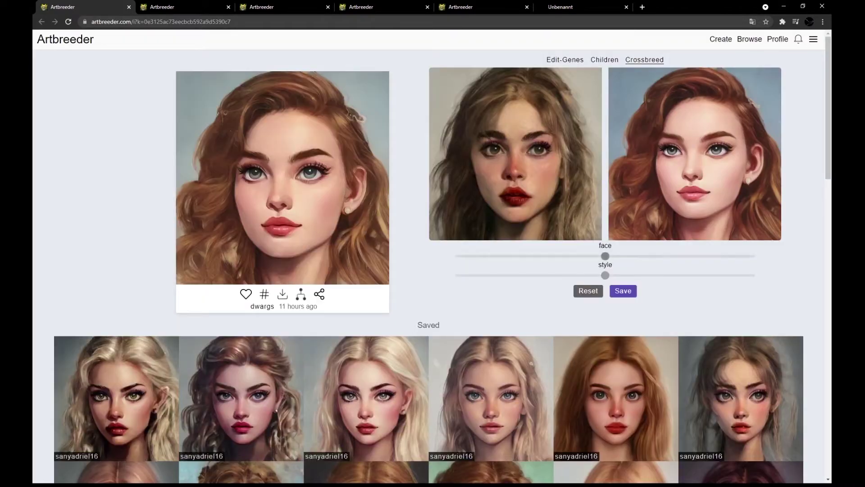
click(623, 291)
click(588, 291)
Step: Crossbreed with the plum-haired starred portrait, shift both face and style mix toward the base portrait, save it and reset
click(606, 77)
scroll(421, 280, down, 2)
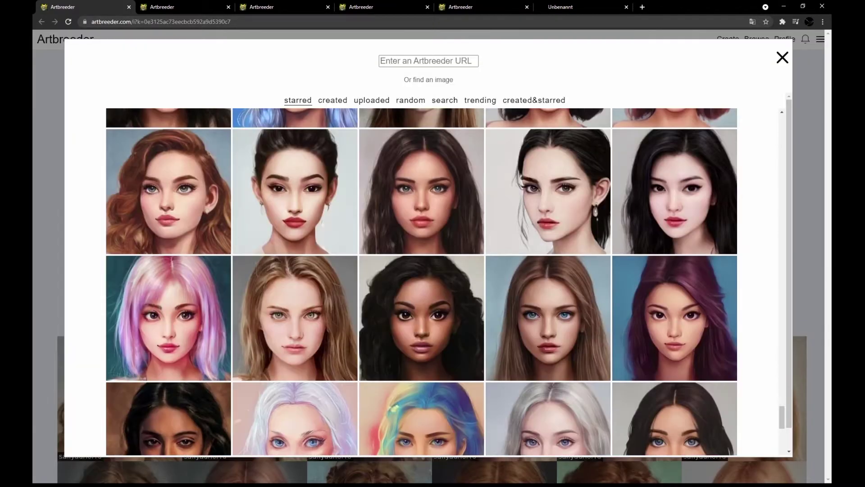
click(676, 309)
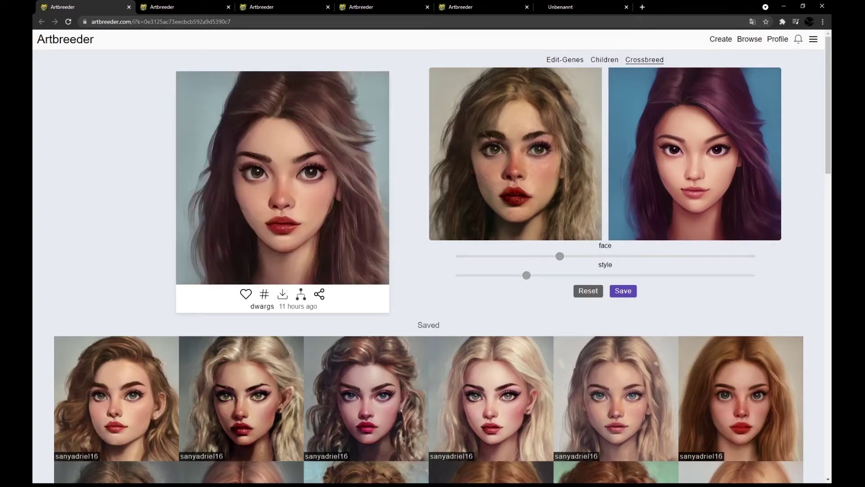
click(623, 291)
click(588, 291)
Step: Try crossbreeding the base portrait with the bright orange-haired starred portrait
click(607, 77)
scroll(421, 280, down, 6)
click(421, 279)
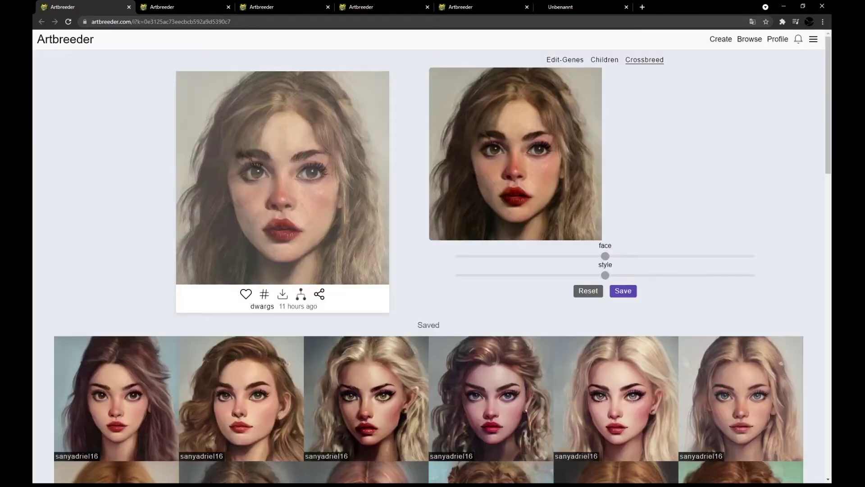
click(606, 77)
scroll(421, 279, down, 1)
click(424, 288)
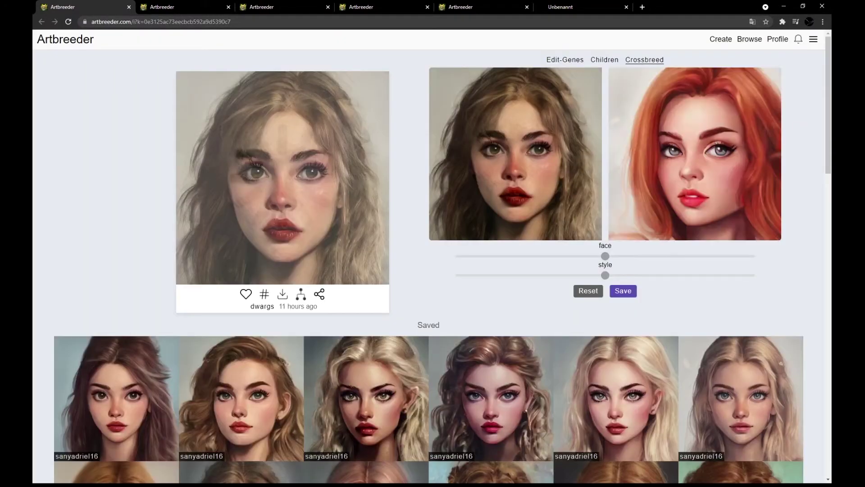
Step: Try the brown-haired, blue-eyed and the dark-haired, centre-parted starred portraits as the second parent
click(694, 154)
scroll(421, 279, down, 10)
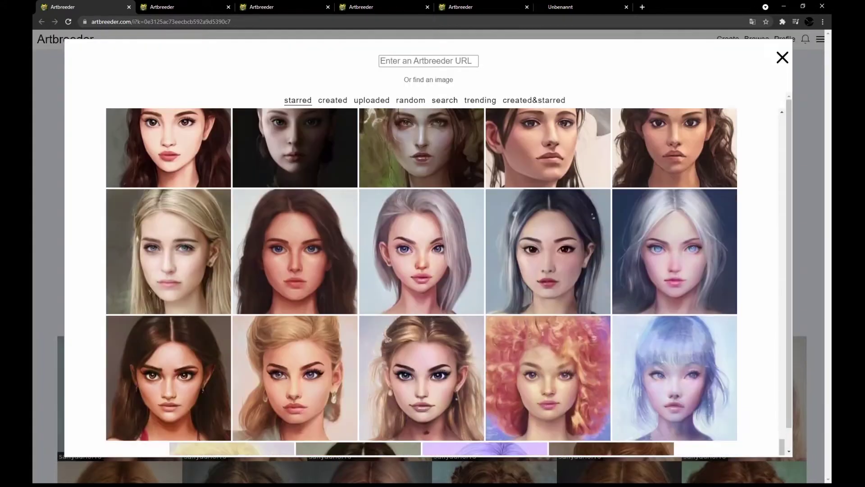
click(294, 251)
click(695, 153)
click(168, 378)
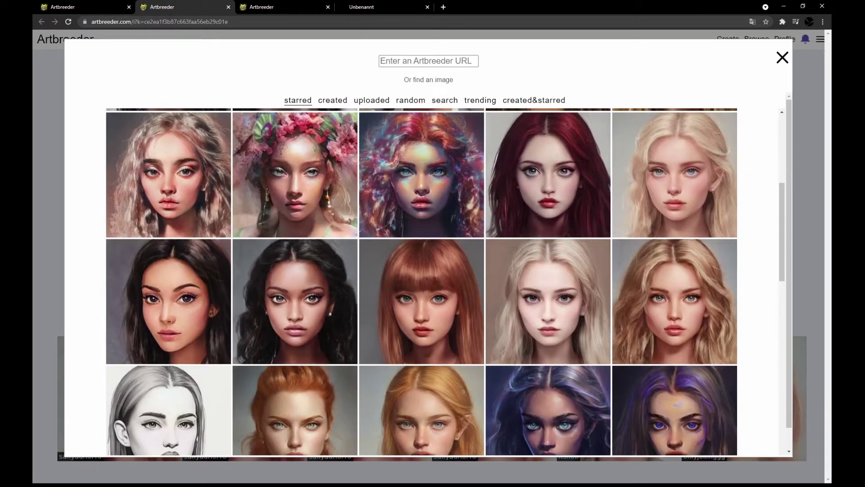
Step: Crossbreed the red-haired base portrait with the orange-haired fringed and the pink-and-white bob starred portraits, saving each result
scroll(421, 282, down, 10)
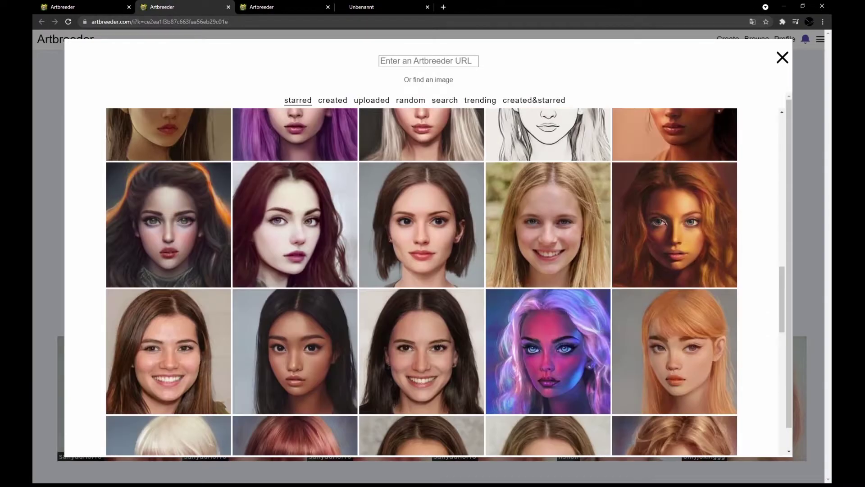
click(675, 351)
click(700, 155)
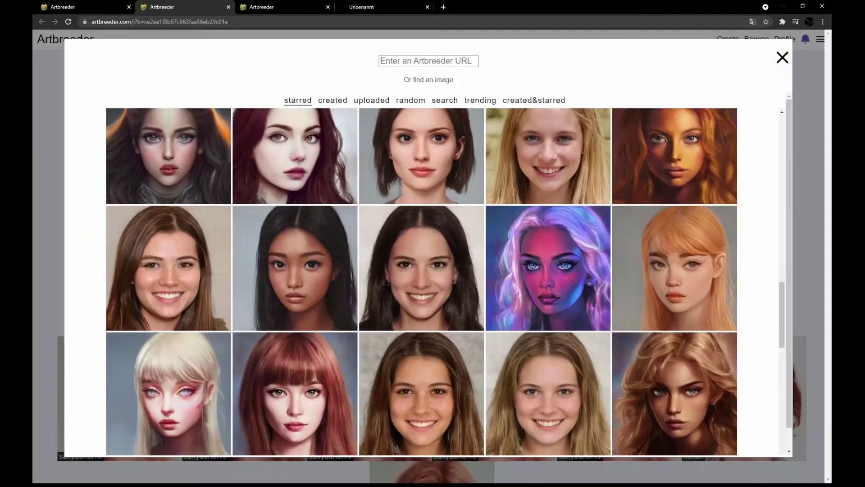
scroll(421, 282, down, 5)
click(550, 290)
click(623, 291)
Step: Crossbreed the red-haired portrait with the wavy blonde on light blue and the brown fringed bob starred portraits, saving each result
click(694, 154)
scroll(421, 281, down, 10)
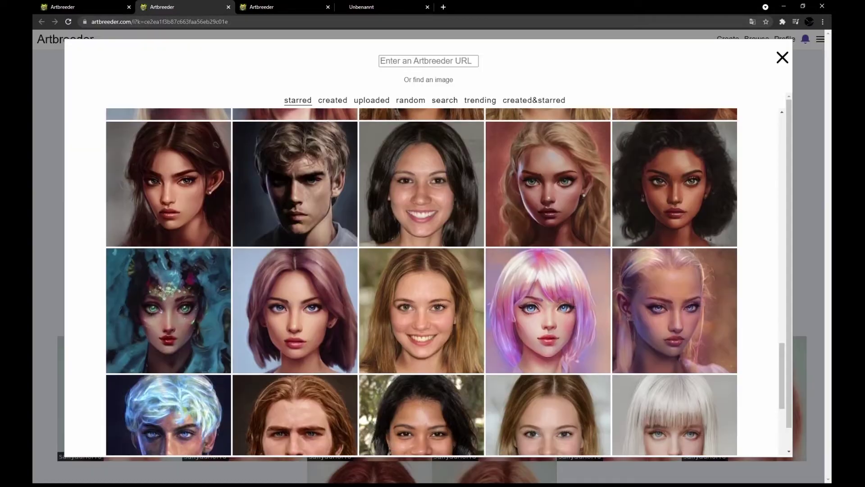
click(168, 318)
click(605, 78)
scroll(422, 282, down, 10)
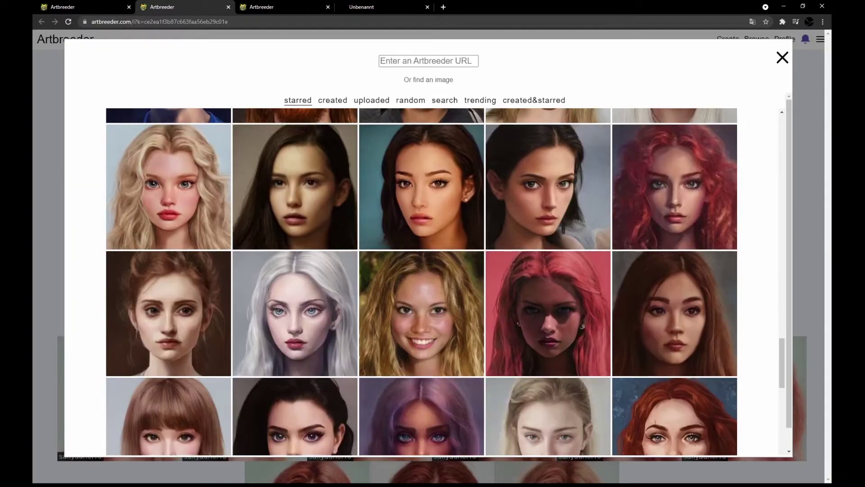
click(170, 416)
Step: Crossbreed the red-haired portrait with the dark-skinned, mauve-haired starred portrait and save the result
click(605, 78)
click(170, 318)
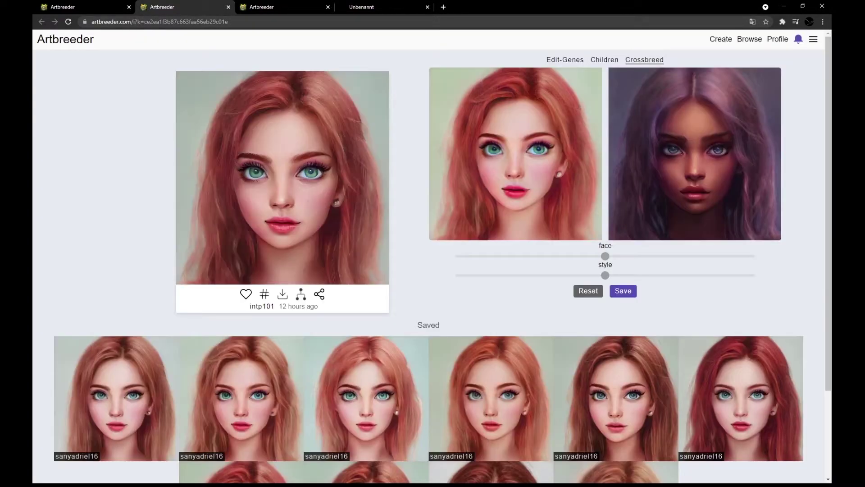
click(623, 291)
Step: Swap in another starred parent for the red-haired portrait and save the deep auburn variant on a green background
click(694, 153)
scroll(428, 288, down, 5)
click(428, 316)
click(623, 290)
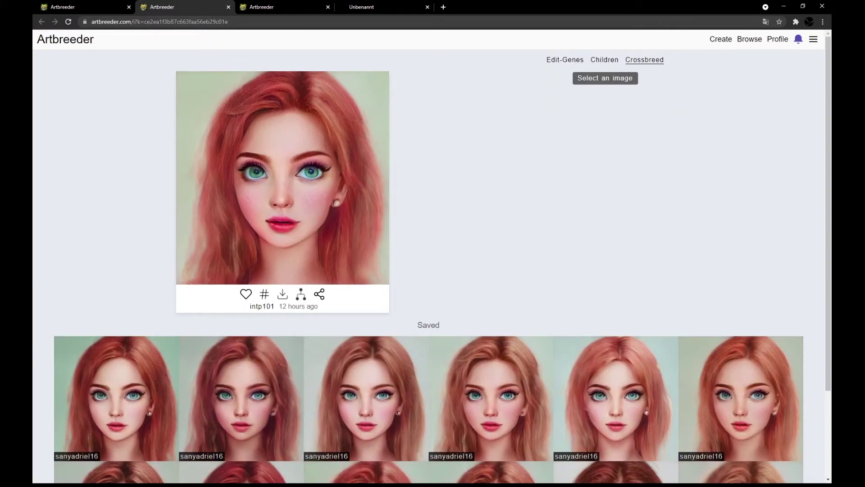
Step: Crossbreed the red-haired portrait with another starred portrait and save the lighter strawberry-blonde variant
click(605, 79)
scroll(421, 281, down, 5)
click(164, 158)
click(623, 290)
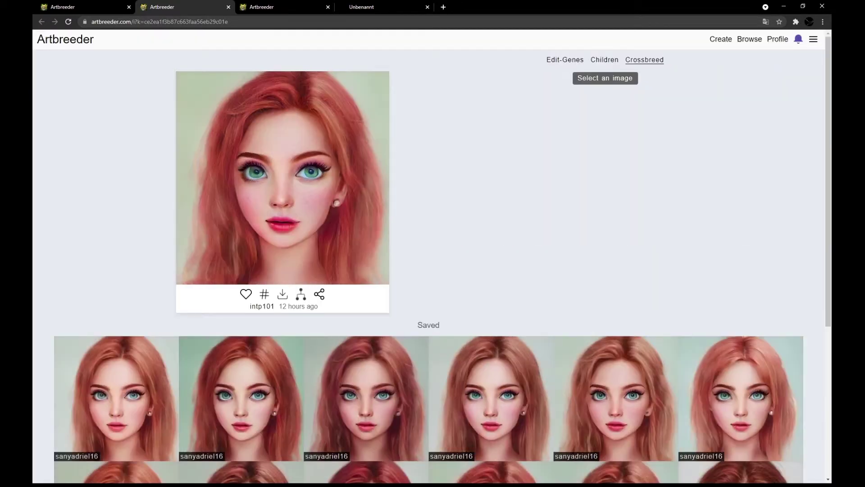
Step: Crossbreed the red-haired portrait with the long pink-haired and the wavy ash-blonde starred portraits, saving each result
click(605, 79)
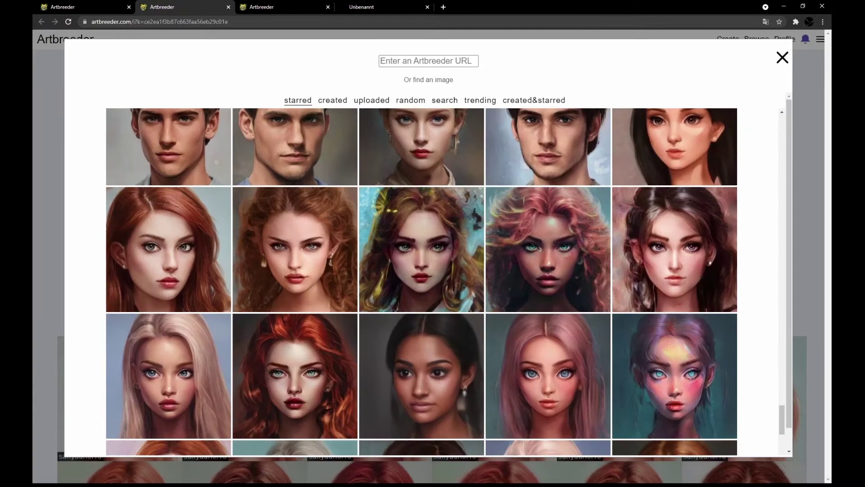
click(547, 376)
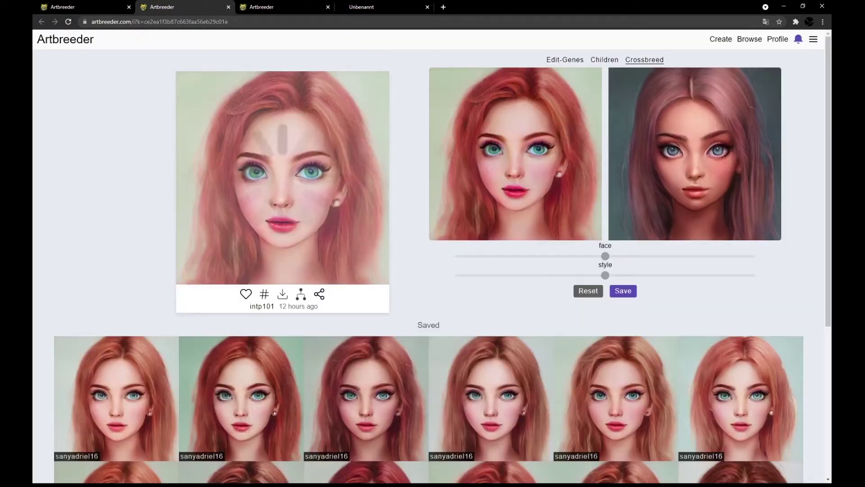
click(587, 291)
click(605, 79)
scroll(422, 281, down, 10)
click(170, 377)
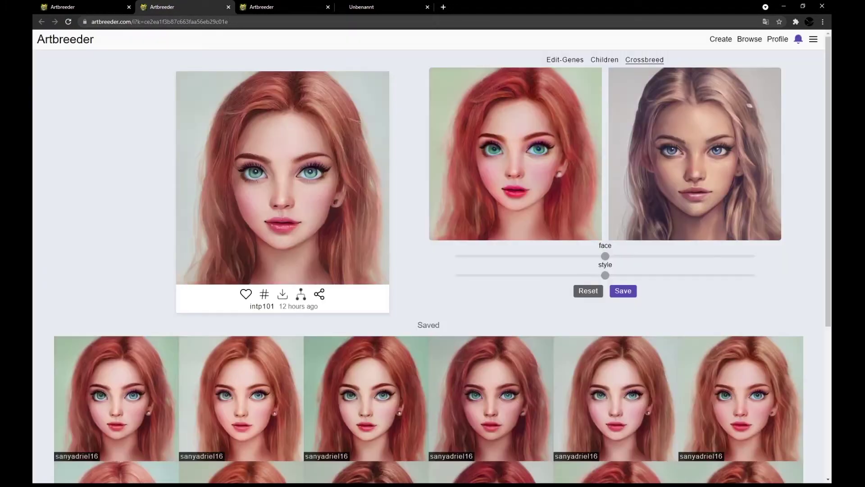
click(587, 290)
Step: Crossbreed the red-haired portrait with another starred portrait and the purple-haired one on blue, saving each variant
click(605, 78)
click(548, 151)
click(588, 290)
click(605, 78)
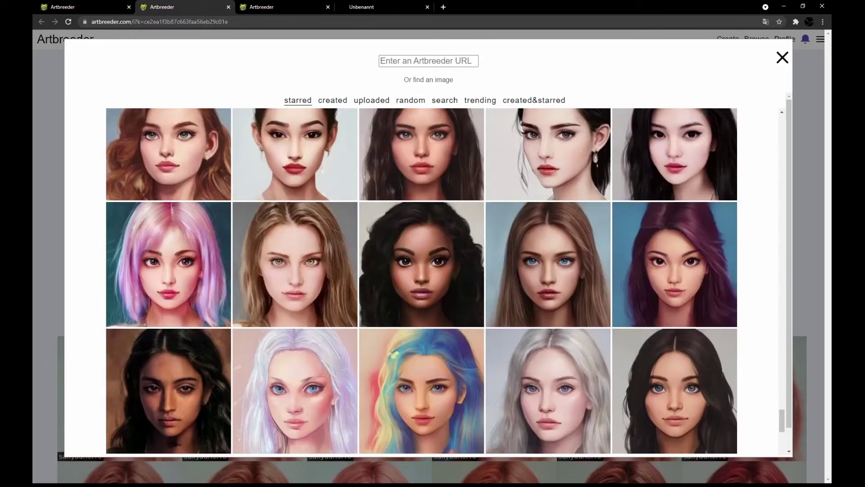
click(674, 264)
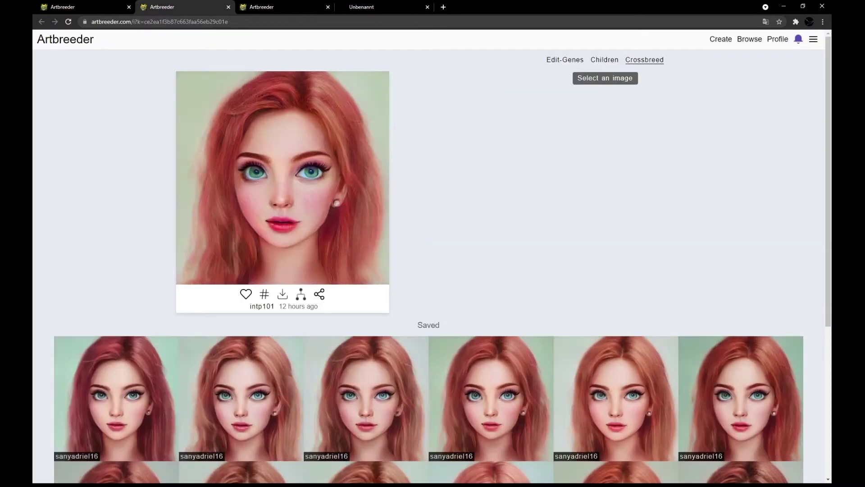
click(588, 291)
Step: Crossbreed the red-haired portrait with the bright orange-haired and the long dark-brown-haired starred portraits, saving each result
click(605, 78)
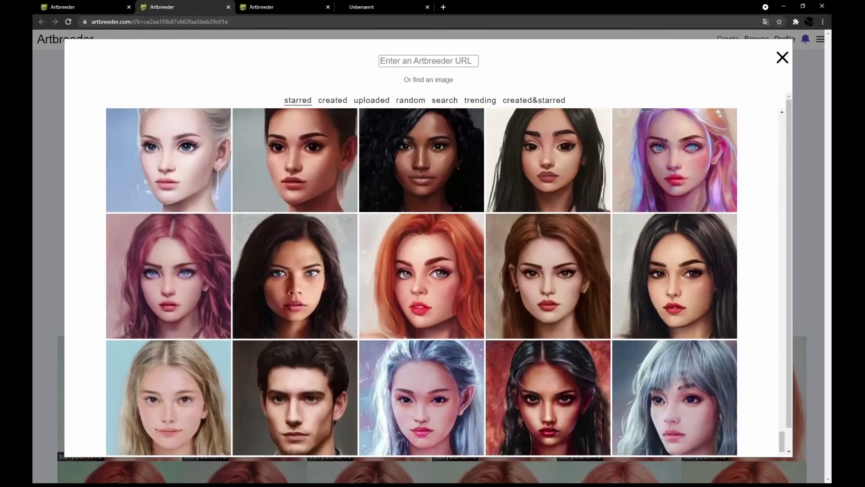
click(421, 275)
click(588, 290)
click(605, 79)
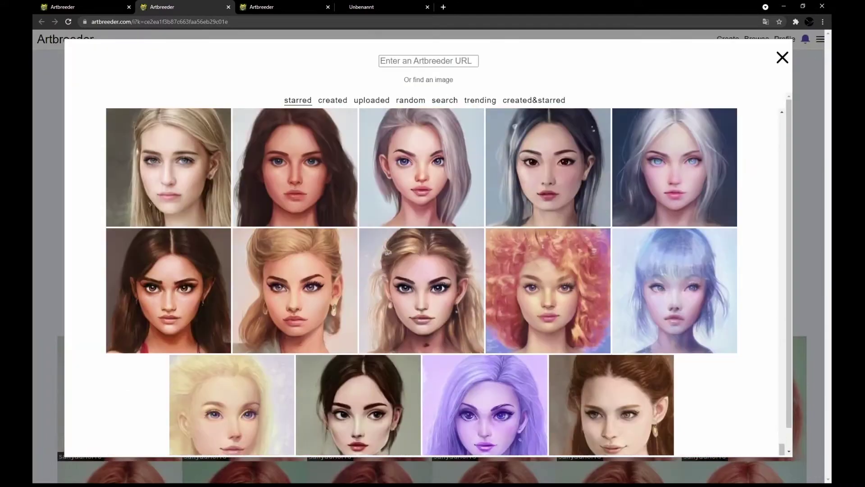
click(295, 163)
click(588, 290)
Step: Crossbreed the red-haired portrait with the golden-blonde starred portrait with pinned-back hair, save the result and close the finished portrait
click(605, 79)
click(421, 163)
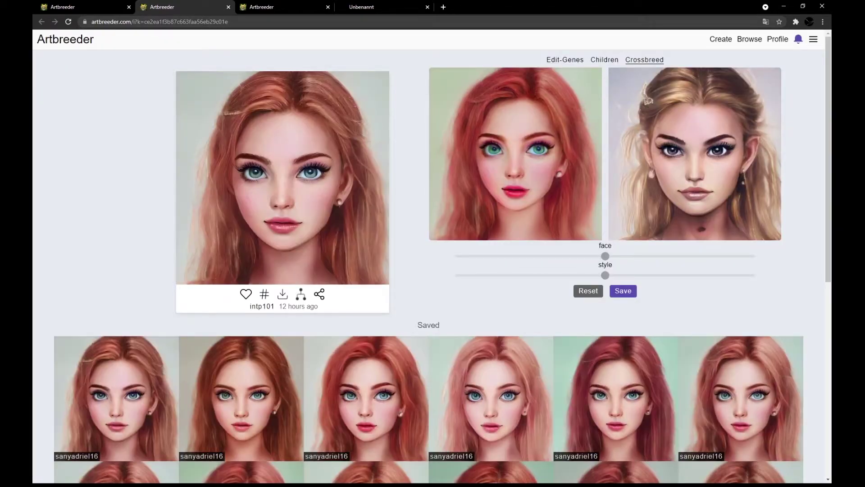
key(ctrl+w)
Step: Crossbreed the next open base portrait with the flower-crowned starred portrait and look through the starred portraits for further parents
click(644, 59)
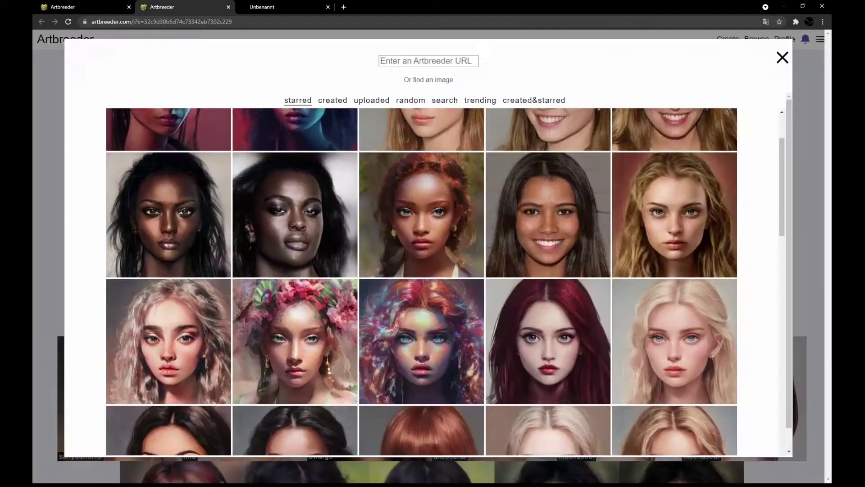
click(295, 341)
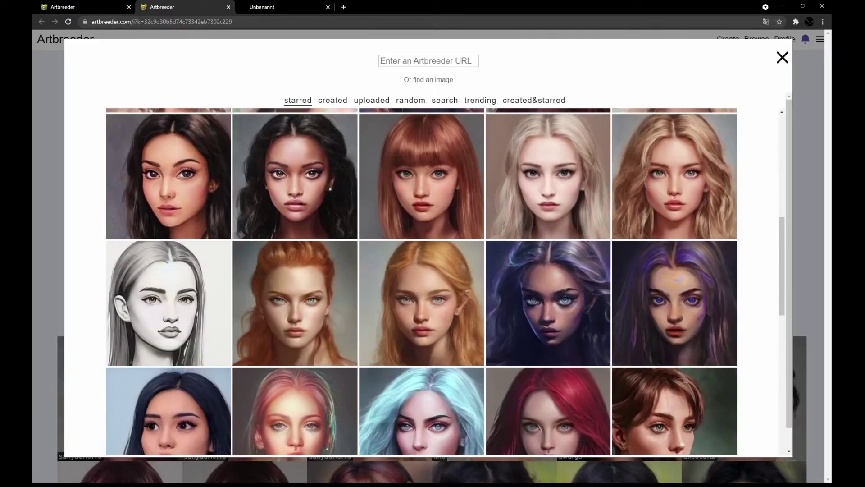
scroll(421, 279, down, 10)
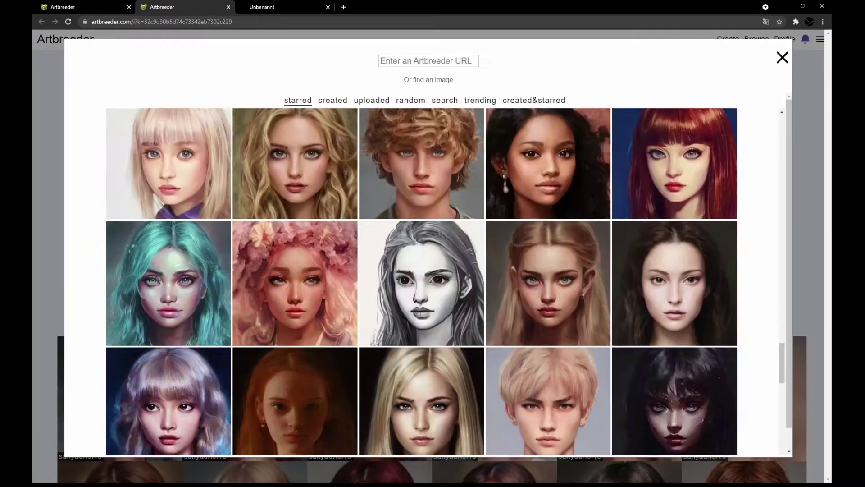
scroll(432, 270, down, 5)
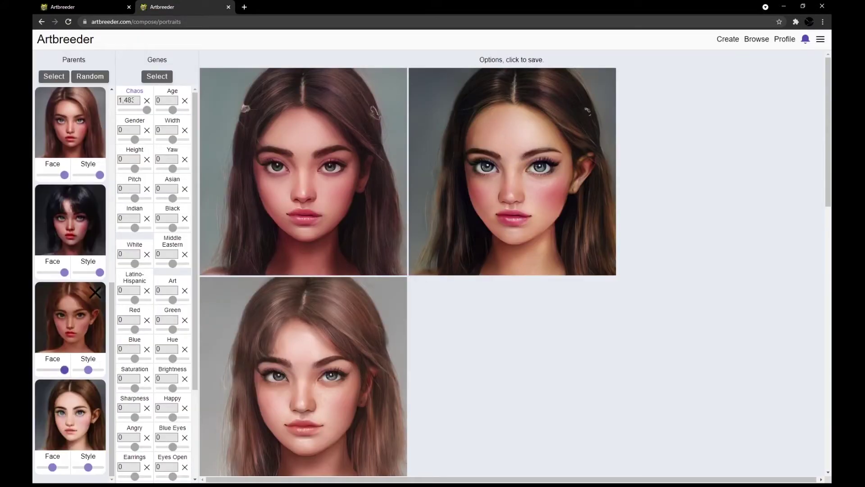
Step: Set the composed portrait's parents to maximum Face and Style influence and generate new options from them
scroll(512, 262, down, 2)
click(512, 415)
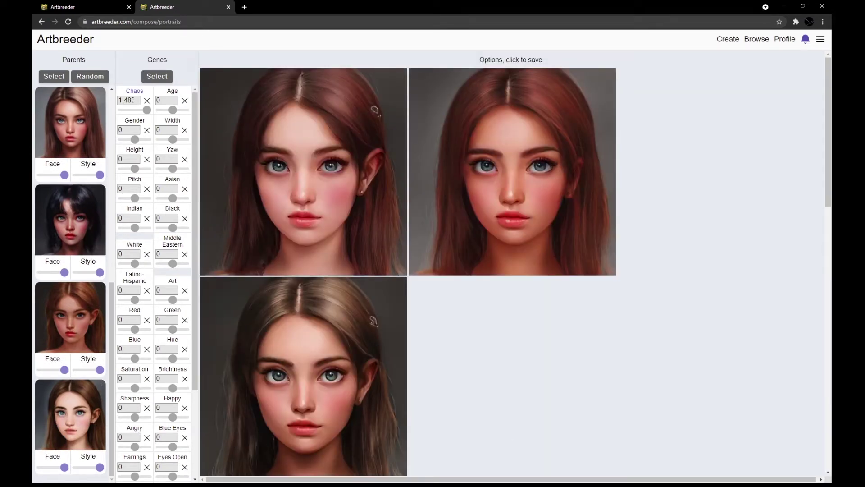
scroll(512, 261, down, 5)
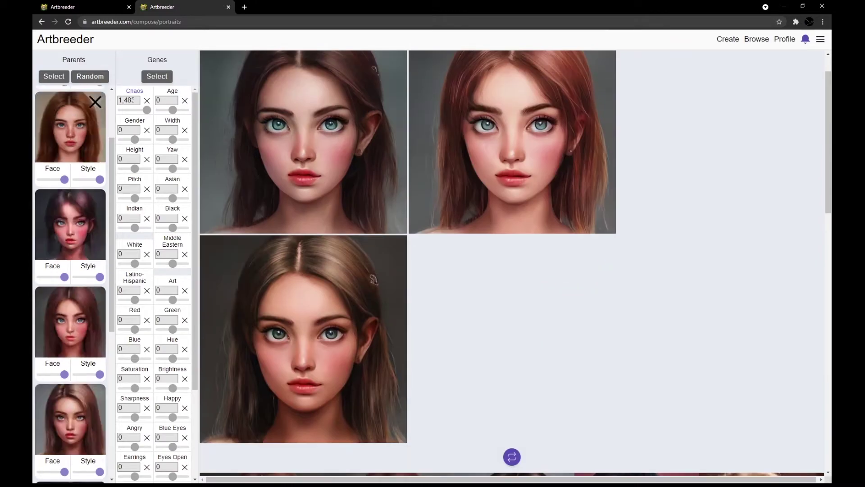
scroll(421, 277, down, 1)
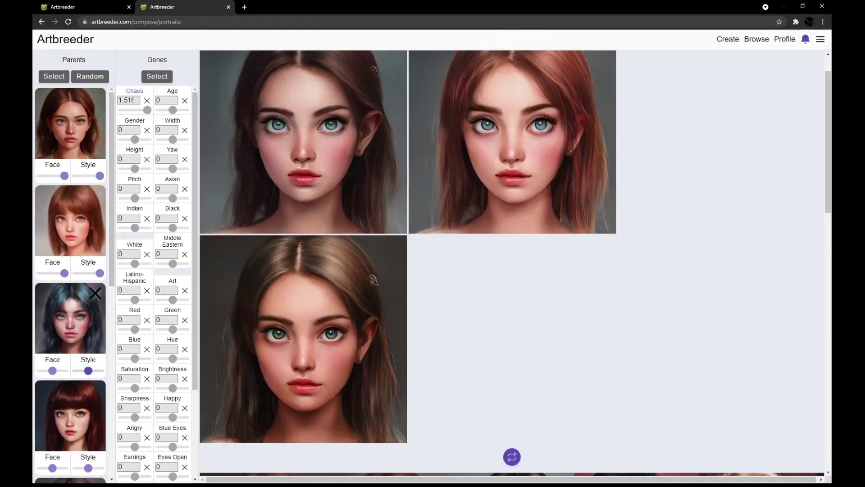
Step: Raise the blue-haired parent's Style and the fringed red-haired parent's Face and Style to maximum, then generate new portrait options
scroll(70, 279, down, 5)
click(95, 292)
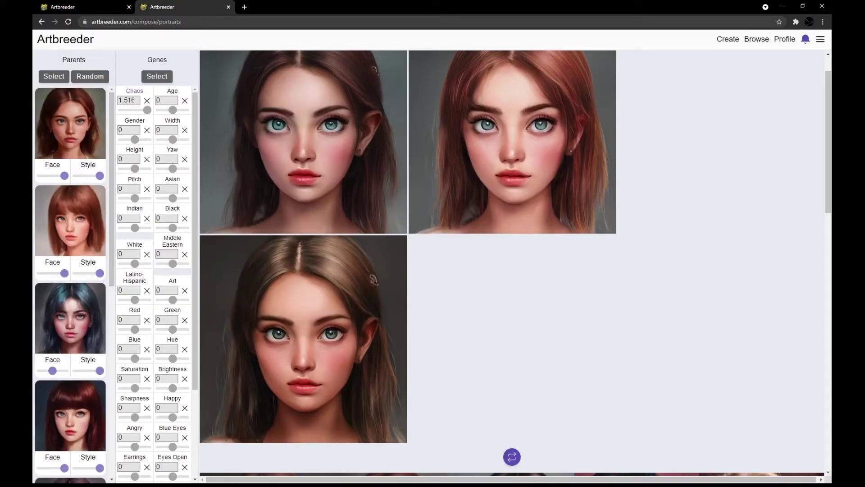
scroll(512, 270, up, 2)
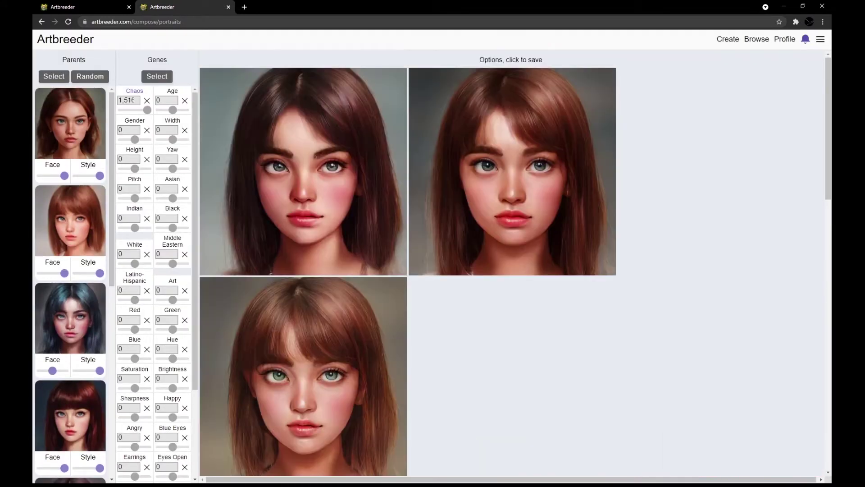
scroll(512, 360, down, 5)
click(95, 195)
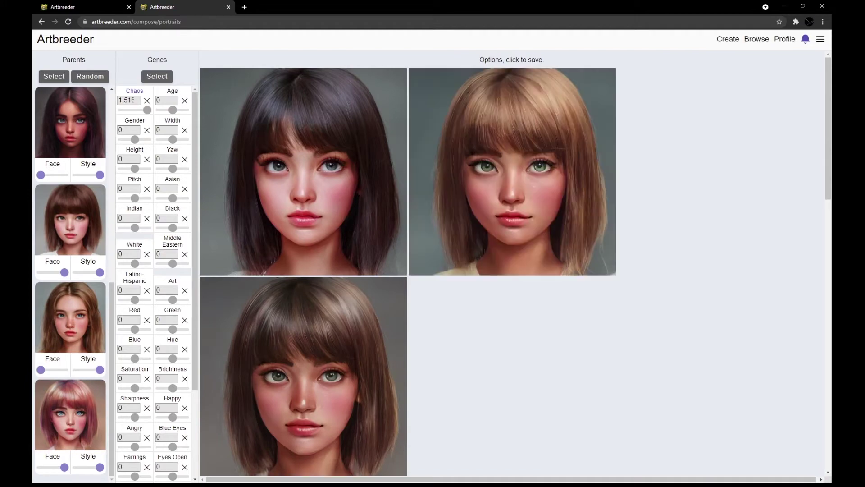
Step: Replace the parents with another set of created portraits, including the blonde fringed, dark-red-haired and short brown-haired ones
scroll(512, 270, down, 5)
click(54, 76)
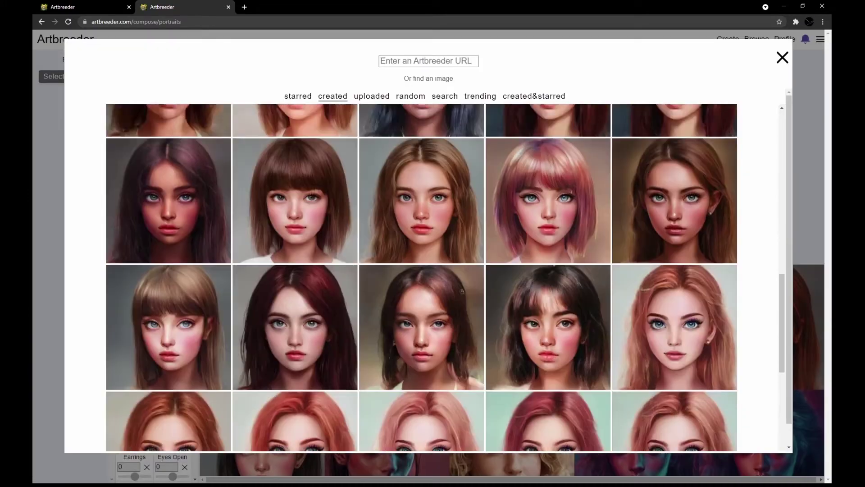
scroll(446, 277, down, 1)
key(Escape)
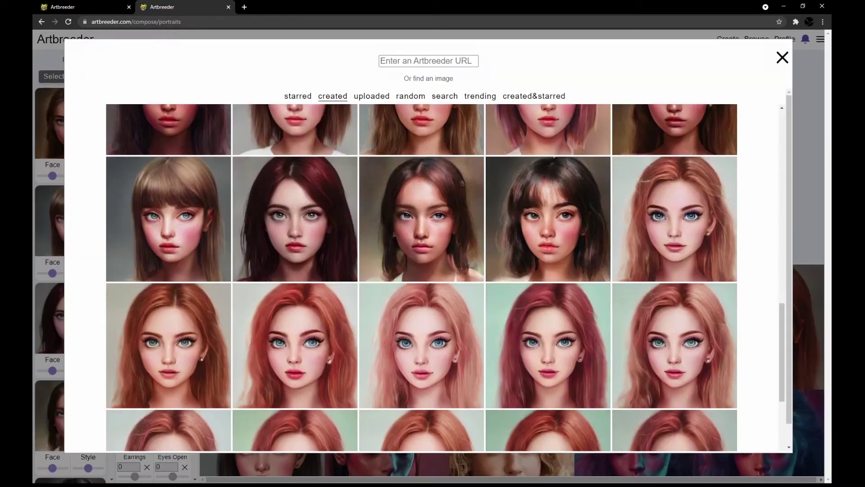
key(Escape)
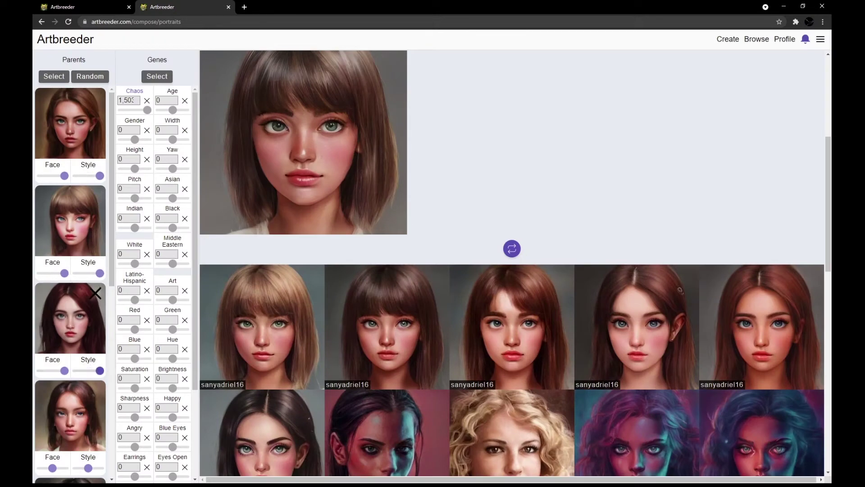
Step: Raise Face and Style to maximum for the new brunette and redhead parents and generate fresh portrait options
scroll(70, 315, down, 3)
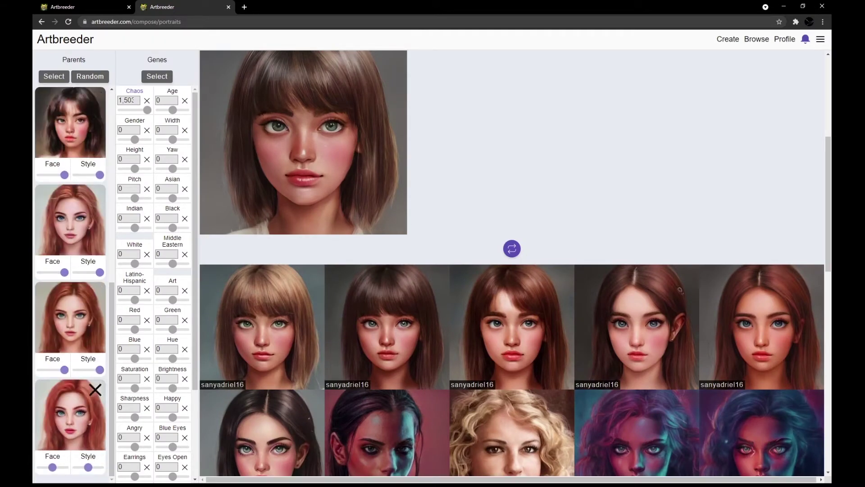
click(95, 389)
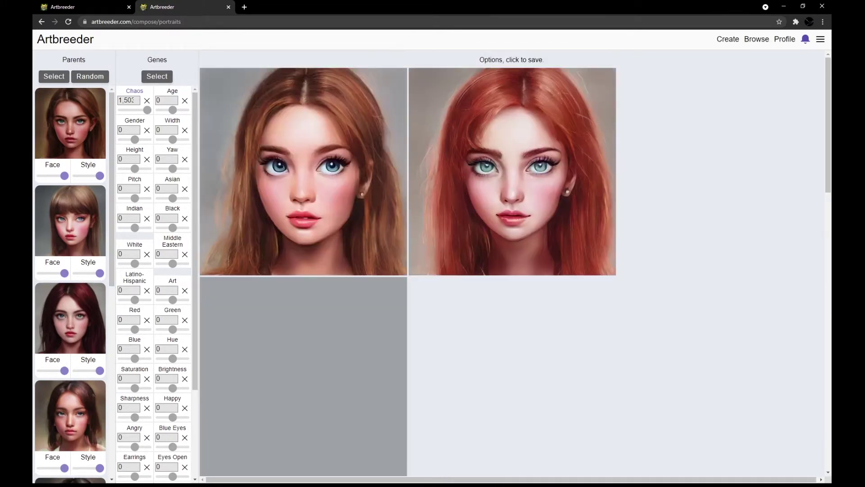
scroll(72, 315, down, 5)
click(95, 293)
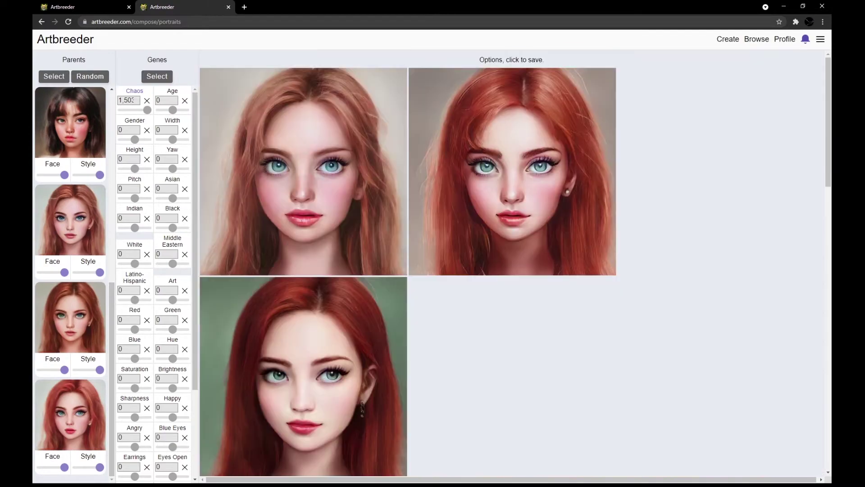
Step: Replace the parents with the lavender-, silver- and pale-blue-haired portraits from the created images
click(54, 76)
scroll(421, 277, down, 8)
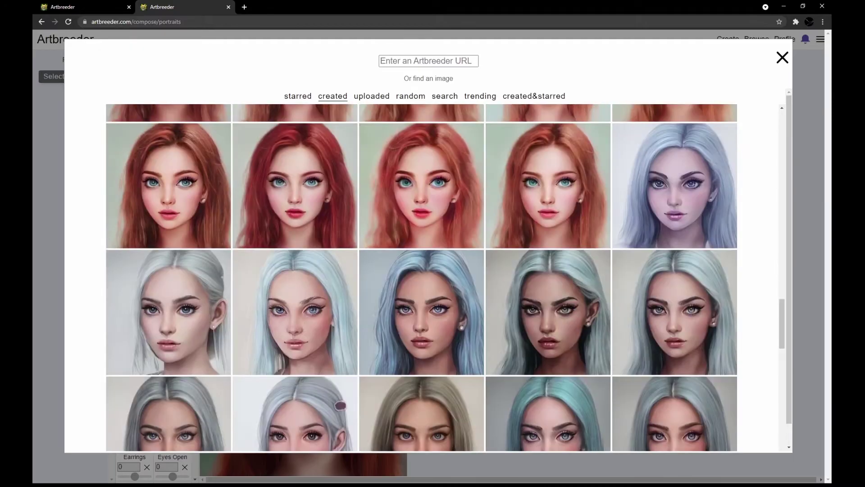
click(674, 180)
click(54, 76)
click(293, 309)
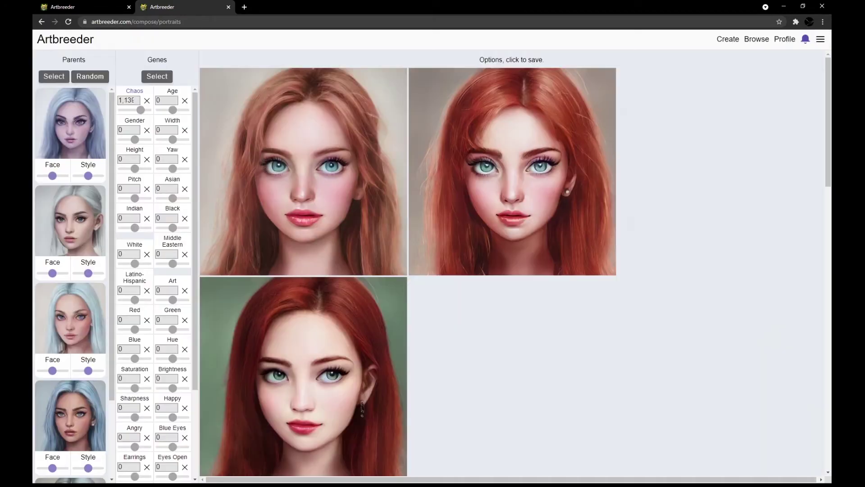
Step: Raise Face and Style influence to maximum for the lavender-, silver- and pale-blue-haired parents
click(54, 76)
click(417, 228)
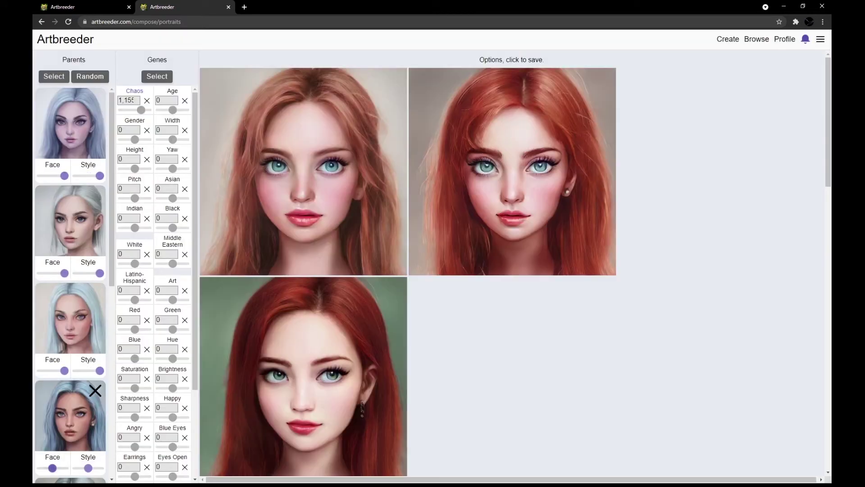
scroll(71, 280, down, 5)
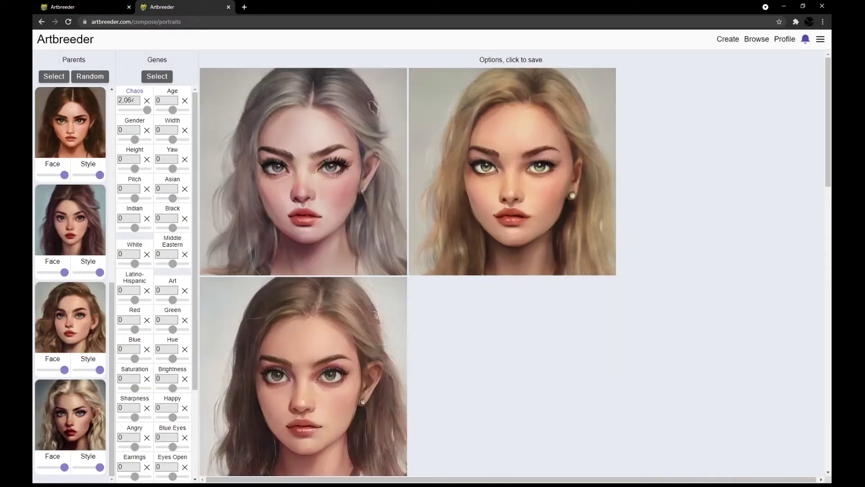
Step: Swap in further created portraits as parents, including wavy-haired and peach-blonde fringed ones, and compose new options from them
scroll(515, 262, down, 1)
scroll(90, 194, down, 3)
click(54, 76)
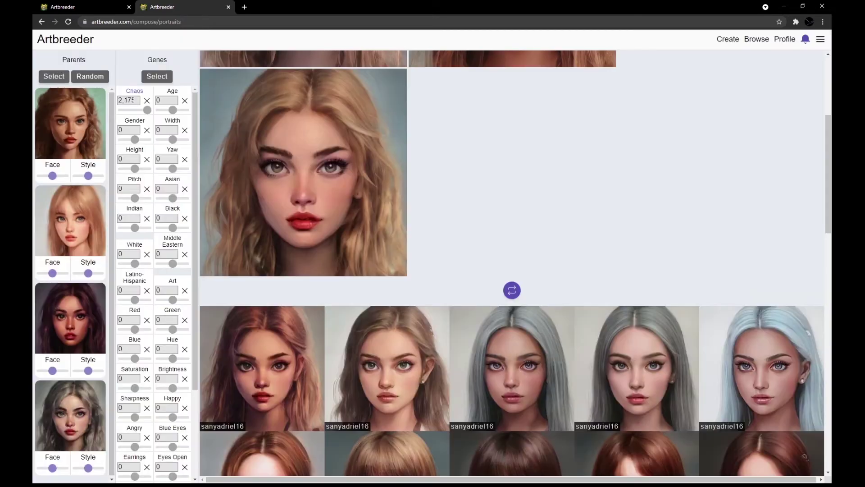
scroll(421, 277, down, 2)
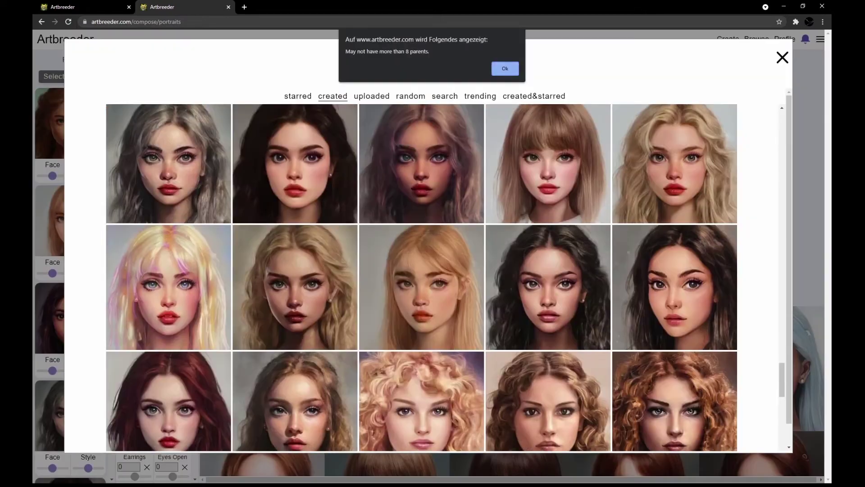
scroll(70, 221, down, 5)
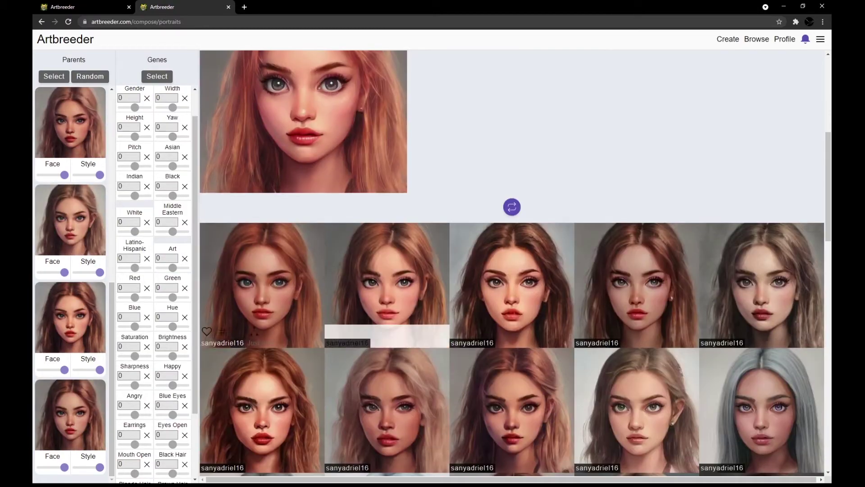
Step: Open the creator's profile, browse the newest created images and open several portraits in separate tabs
click(222, 342)
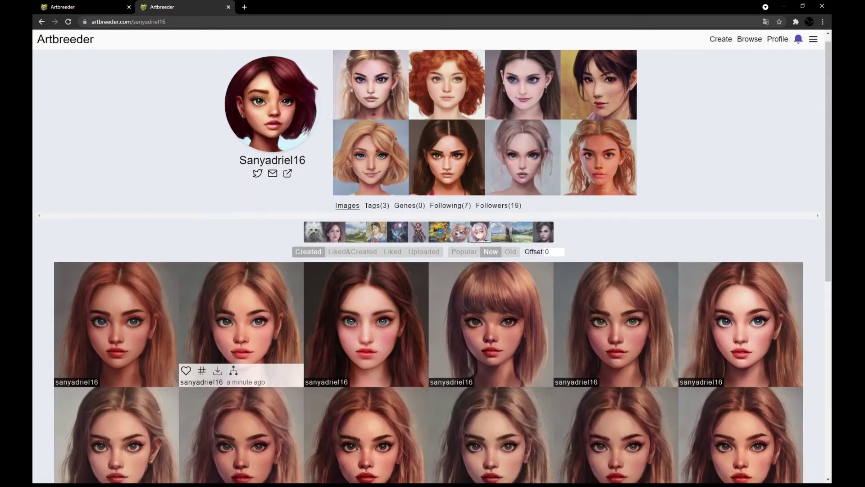
scroll(428, 270, down, 10)
scroll(428, 270, down, 6)
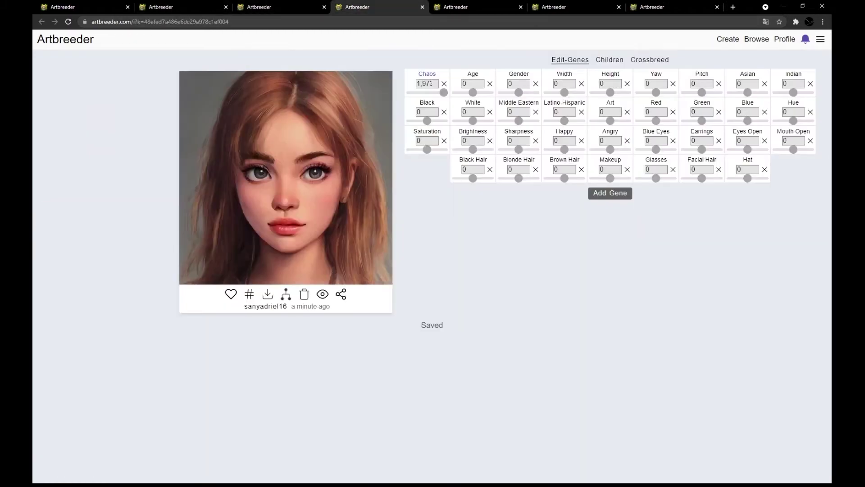
Step: Crossbreed the red-lipped auburn portrait with the darker brown-haired created portrait, save the child and close its parent's tab
key(ctrl+9)
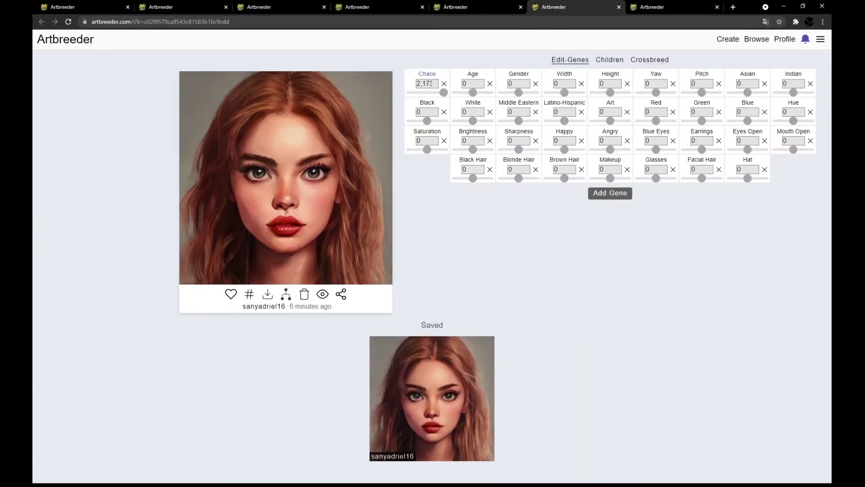
click(650, 59)
scroll(433, 270, down, 3)
click(294, 213)
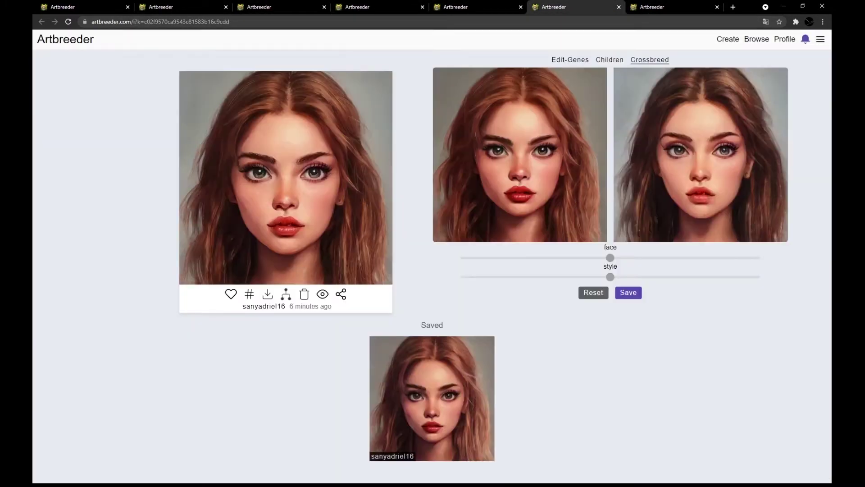
key(ctrl+w)
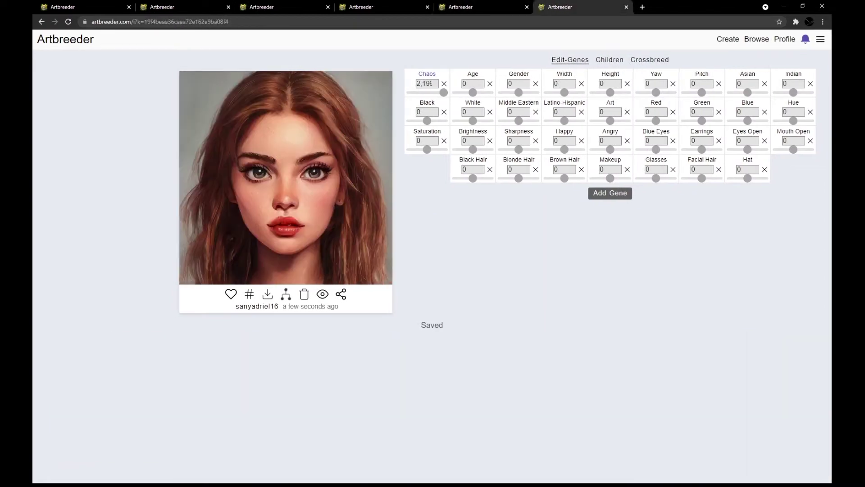
key(ctrl+w)
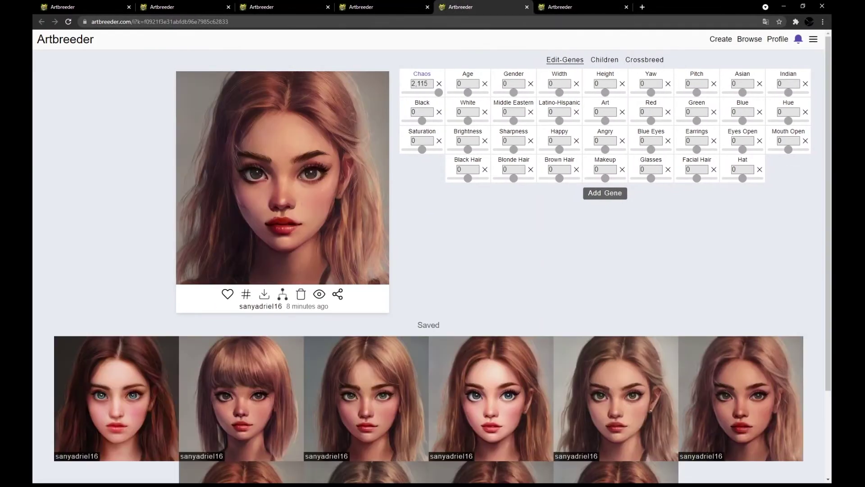
Step: Review the remaining open portraits and close the tab of the copper-haired one with the parted fringe
key(ctrl+shift+Tab)
key(ctrl+shift+Tab)
key(ctrl+shift+Tab)
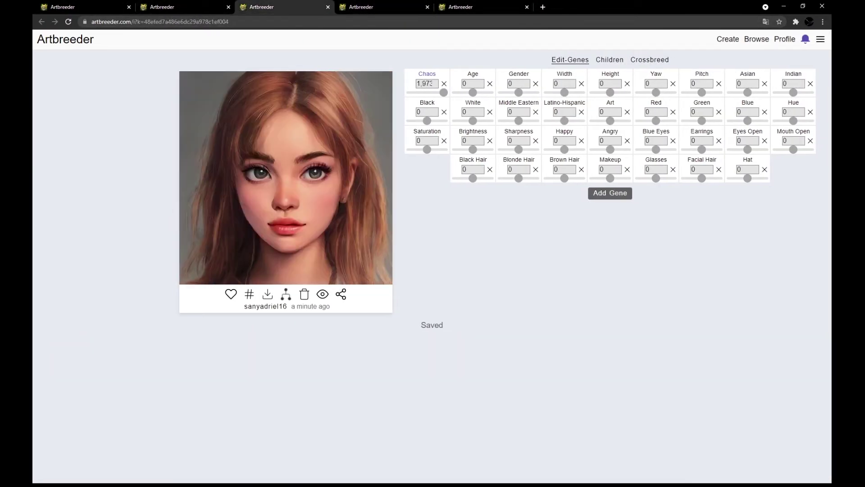
key(ctrl+Tab)
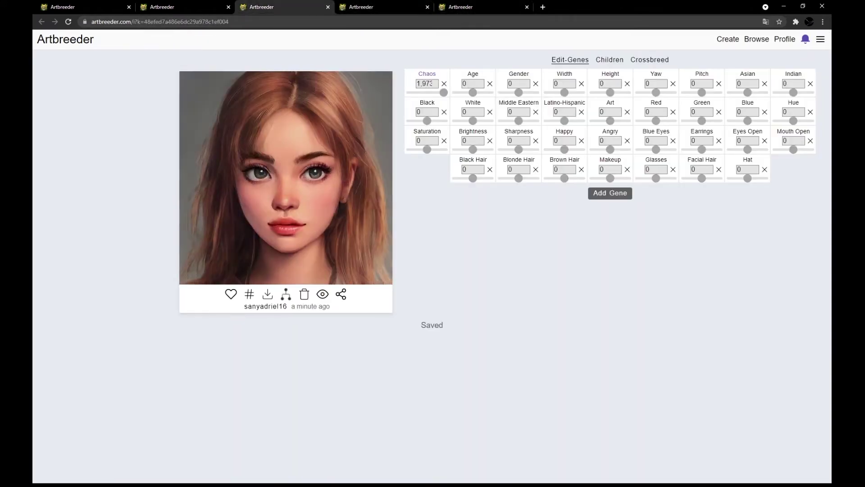
click(327, 7)
click(184, 7)
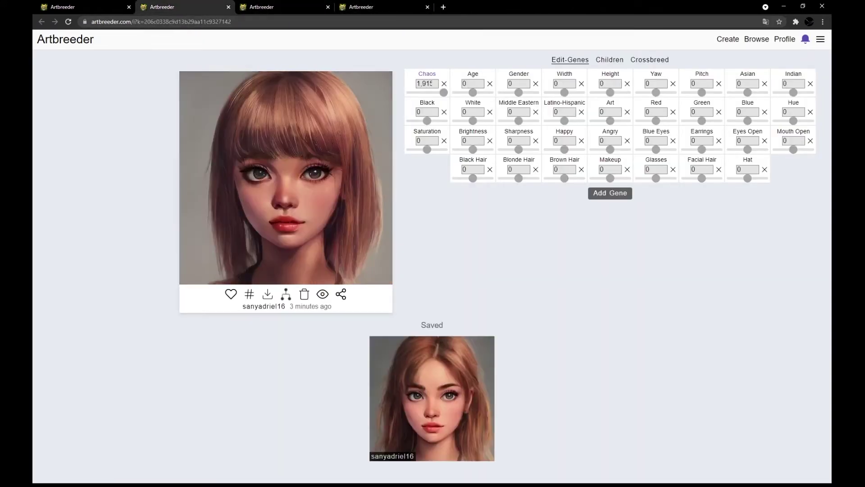
Step: Crossbreed the fringed bob portrait with the created red-haired fringed portrait, open the saved child and close the parent's tab
click(284, 7)
click(185, 7)
click(649, 60)
click(332, 100)
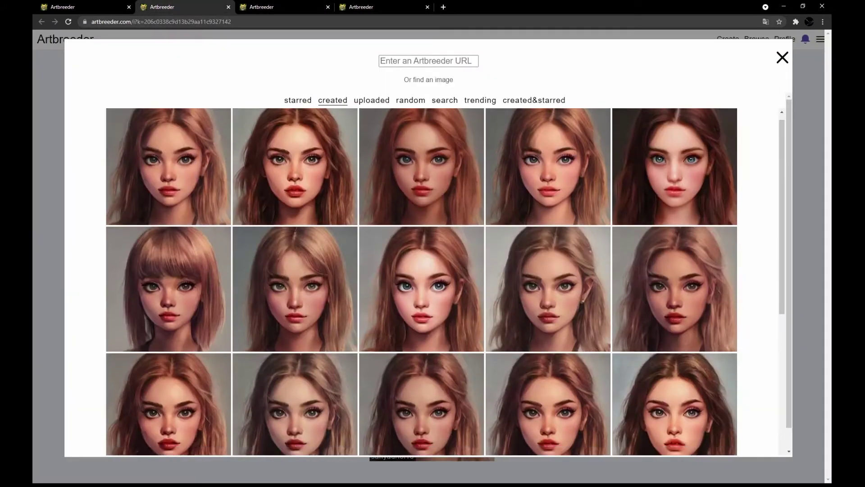
scroll(421, 281, down, 15)
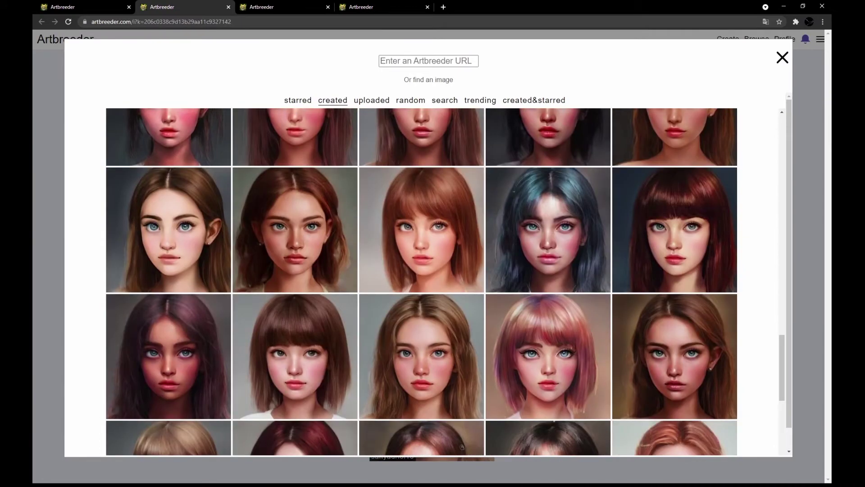
click(422, 229)
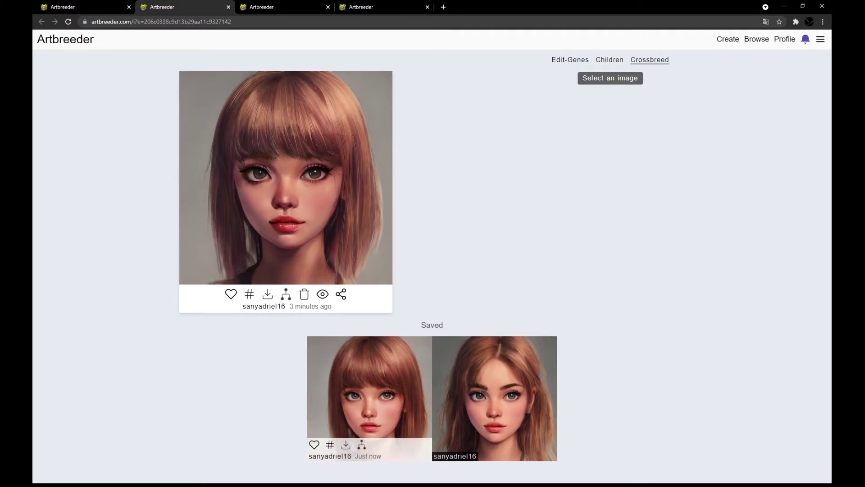
click(369, 406)
key(ctrl+w)
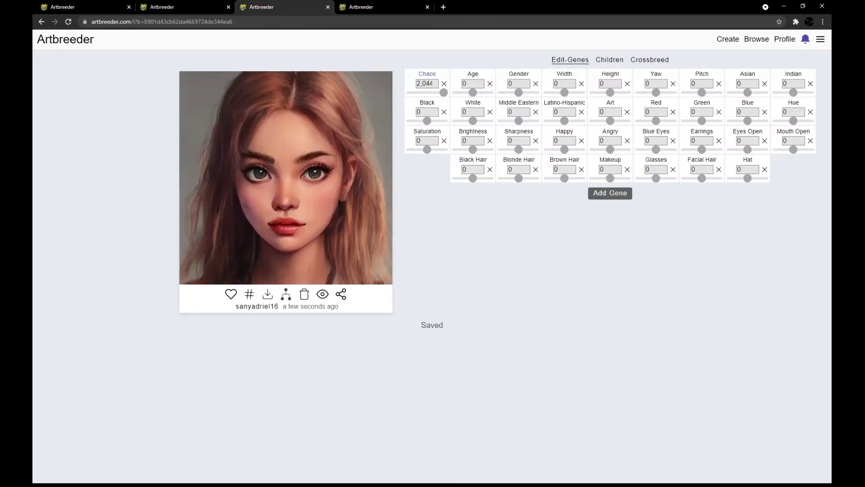
Step: Crossbreed the fringed auburn portrait with the starred dark violet portrait, setting face to maximum and style to minimum, and save the result
key(ctrl+shift+Tab)
scroll(421, 281, down, 4)
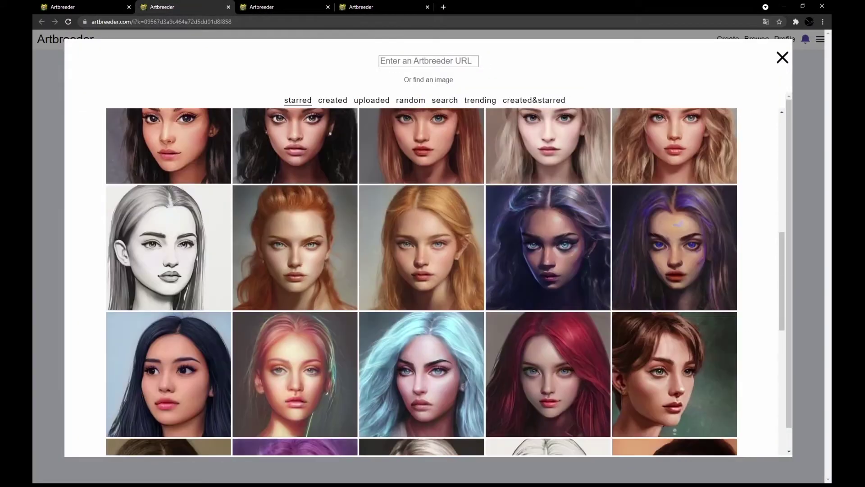
click(545, 246)
drag(610, 277, 464, 277)
drag(610, 257, 760, 257)
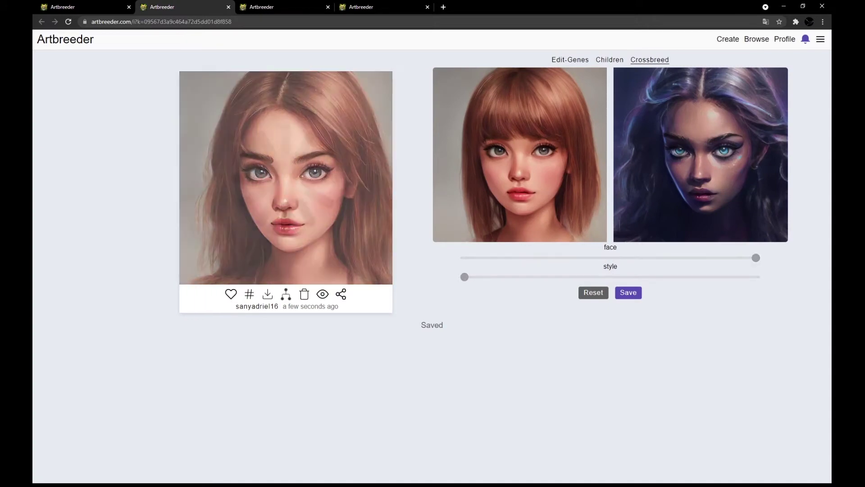
click(628, 292)
Step: Crossbreed the peach-haired portrait with the starred dark violet portrait at maximum face and minimum style, and save the result
click(288, 7)
scroll(421, 281, down, 5)
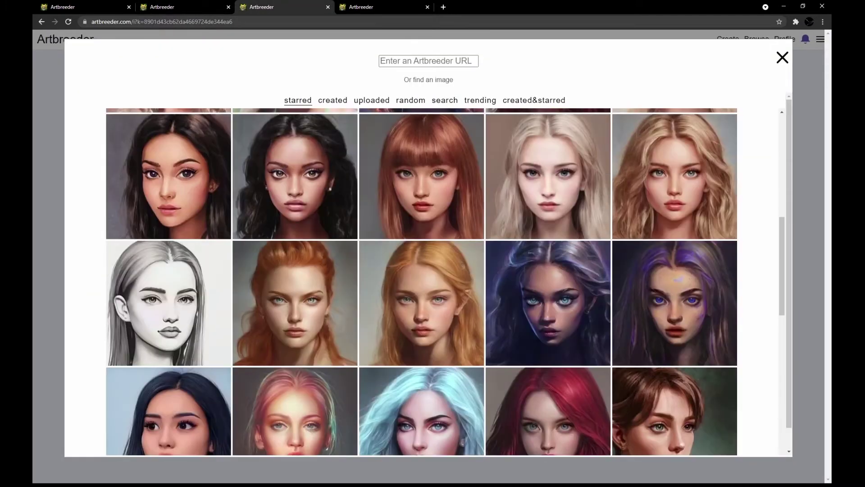
click(547, 299)
drag(610, 276, 464, 277)
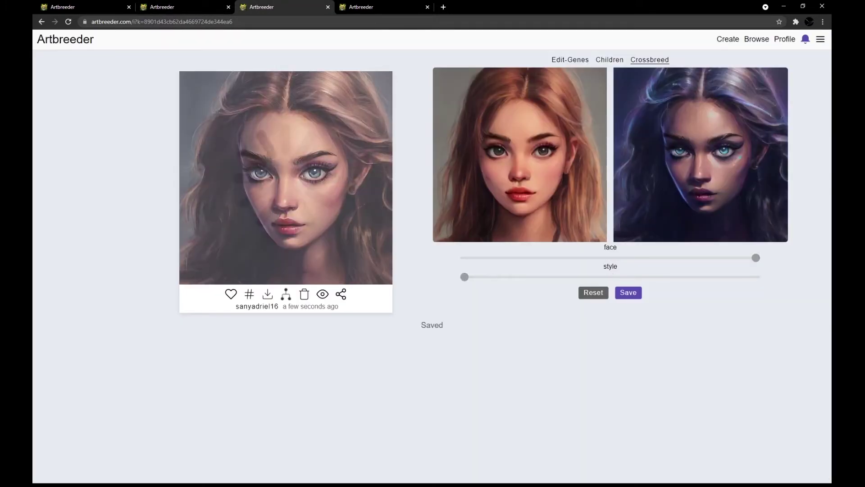
click(628, 292)
Step: Crossbreed the wavy auburn portrait with the dark violet one at minimum style and reduced face influence, save it and close the tab
click(383, 7)
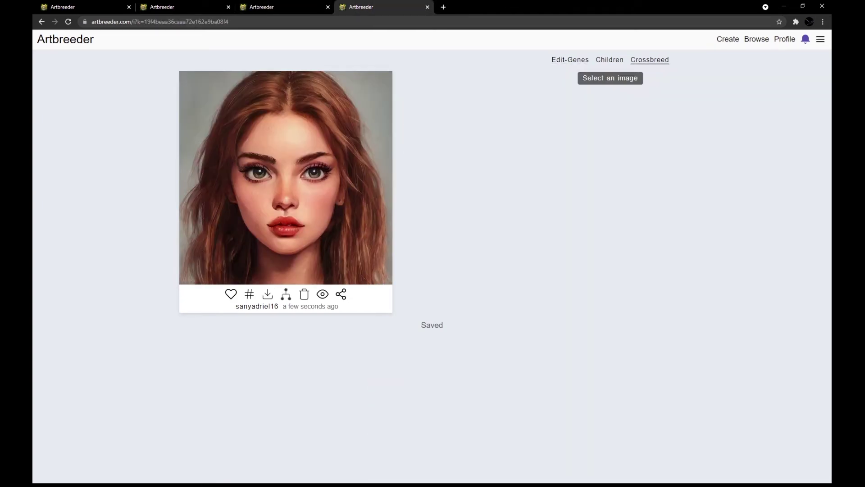
click(610, 78)
click(550, 338)
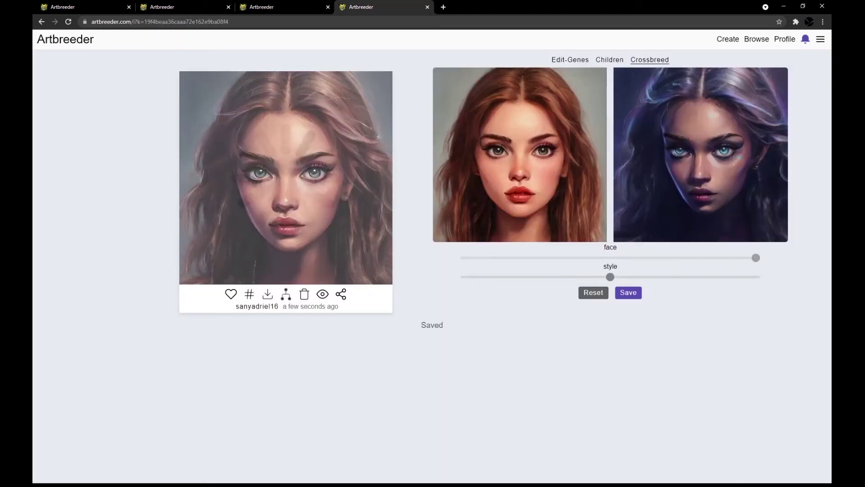
drag(610, 277, 464, 277)
drag(755, 257, 680, 258)
click(628, 292)
click(427, 7)
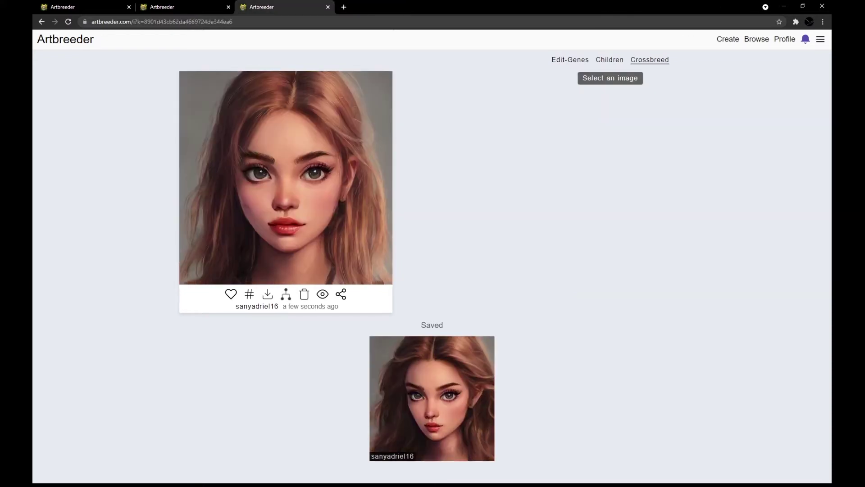
Step: Save a second crossbreed of the peach-haired and dark violet portraits with style at minimum and face at about three quarters
click(610, 78)
click(550, 338)
drag(610, 258, 755, 258)
drag(610, 277, 464, 276)
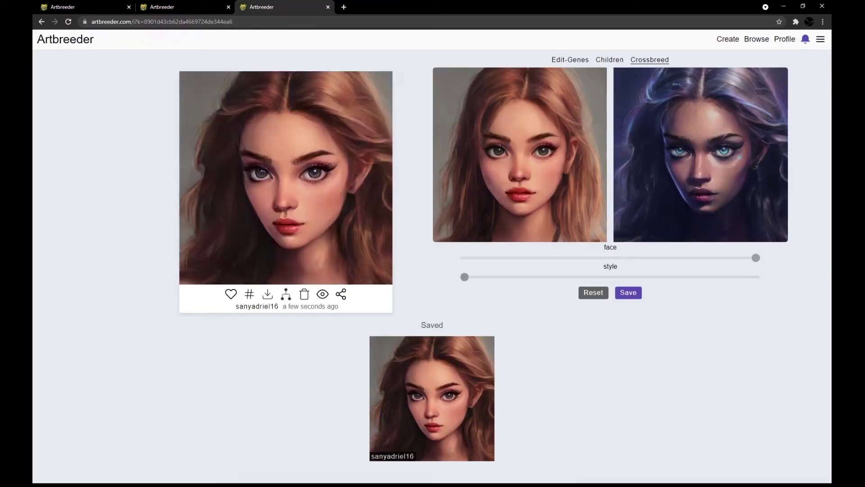
drag(756, 257, 691, 258)
click(628, 292)
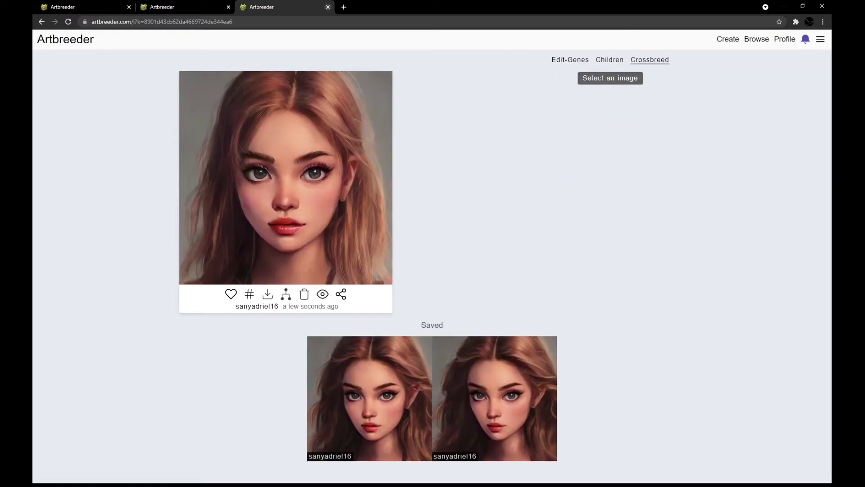
Step: Close the peach-haired portrait's tab and save another fringed auburn crossbreed with the face influence lowered slightly
click(328, 7)
drag(756, 258, 707, 257)
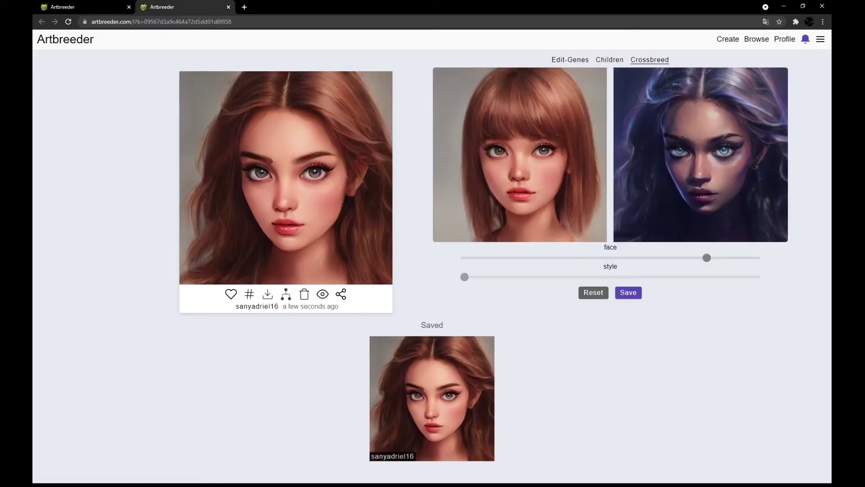
click(628, 293)
Step: Compose a portrait from three newly created wavy-haired parents with Face and Style at maximum and save the deep auburn option
click(727, 39)
click(214, 81)
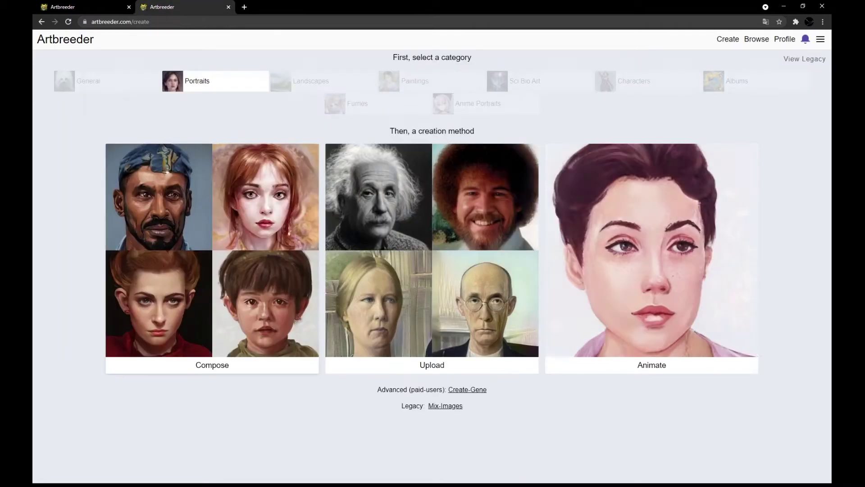
click(212, 251)
click(73, 76)
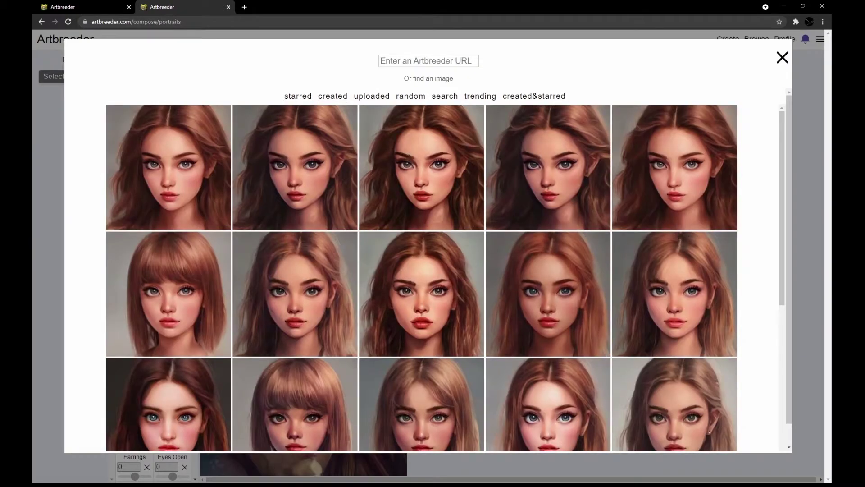
click(168, 167)
mouse_move(100, 371)
mouse_down()
mouse_move(91, 370)
mouse_move(100, 371)
mouse_up()
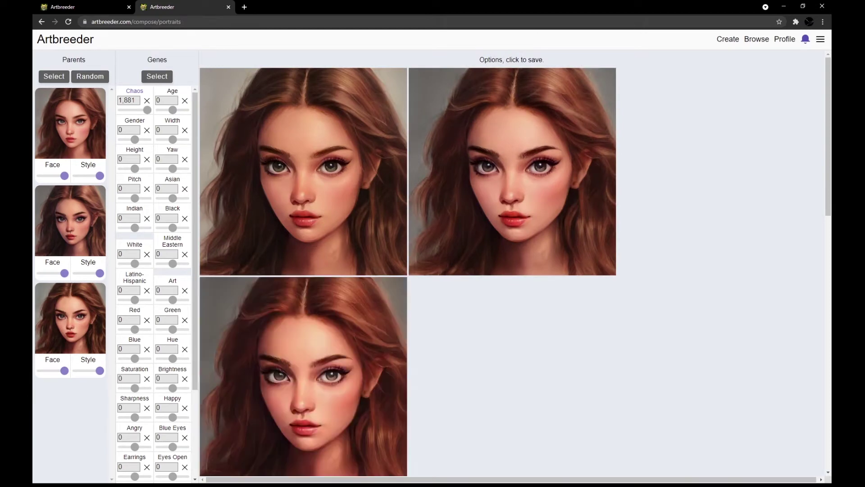
scroll(303, 297, down, 2)
click(303, 297)
Step: Find the saved deep auburn portrait among the profile's newest images and view it on its own page
scroll(303, 297, down, 4)
scroll(271, 352, up, 1)
middle_click(263, 365)
click(280, 7)
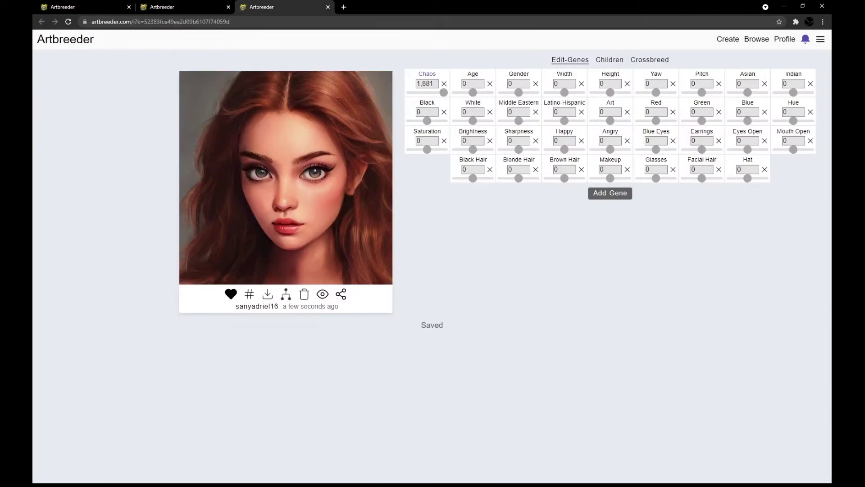
key(ctrl+w)
Step: Like the fringed, peach-haired and wavy auburn portraits in the profile, and open the newest and the fringed ones in separate tabs
scroll(739, 172, down, 4)
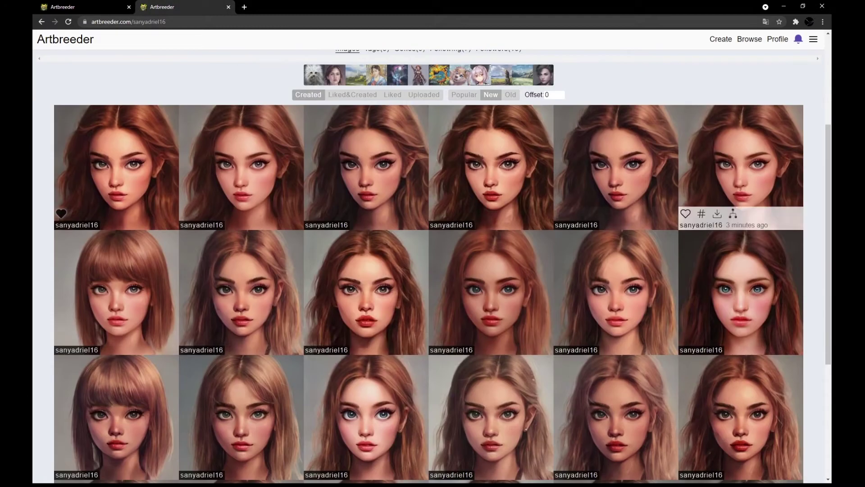
scroll(450, 464, up, 3)
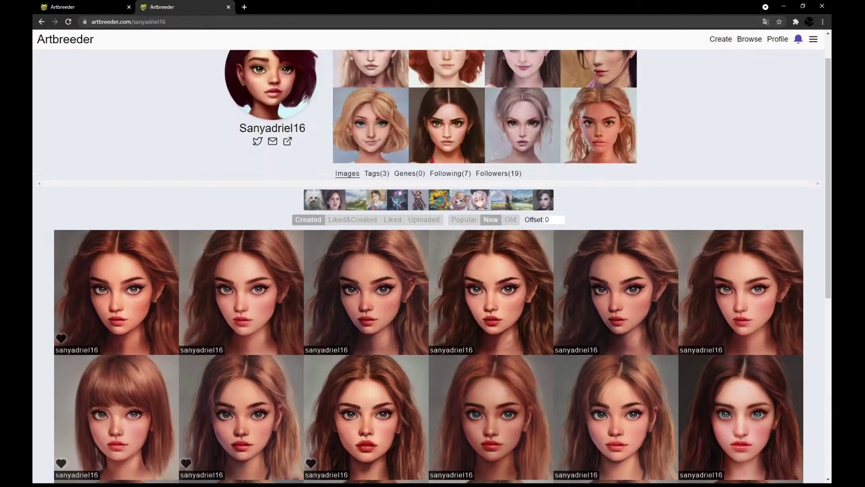
scroll(116, 292, down, 3)
middle_click(117, 293)
middle_click(116, 180)
click(378, 7)
click(279, 7)
click(379, 7)
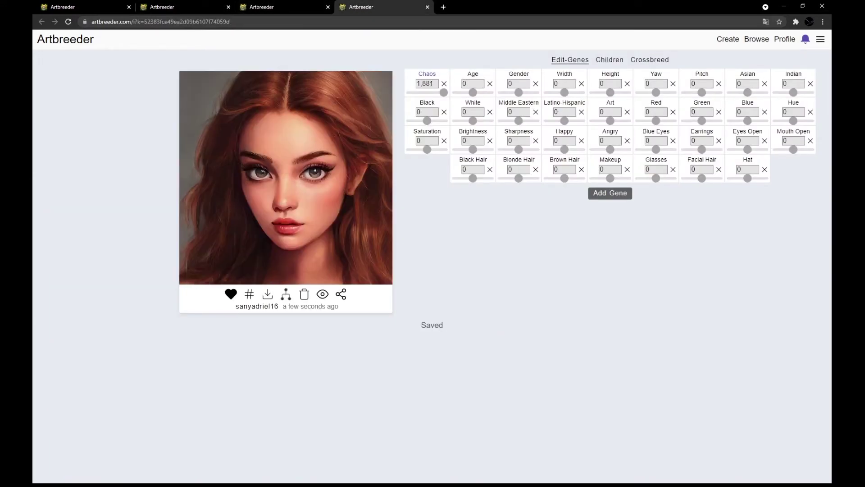
Step: Download the deep auburn portrait and bring it into a Photoshop document
click(267, 294)
click(500, 75)
click(777, 113)
click(108, 203)
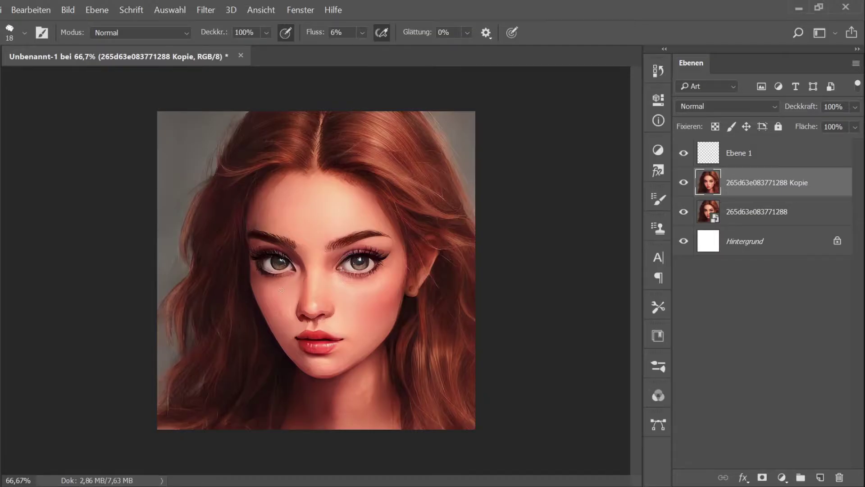
Step: Smooth the nostril edges and nose tip on the copied portrait layer by brushing with sampled skin tones
scroll(281, 290, up, 5)
alt+click(355, 252)
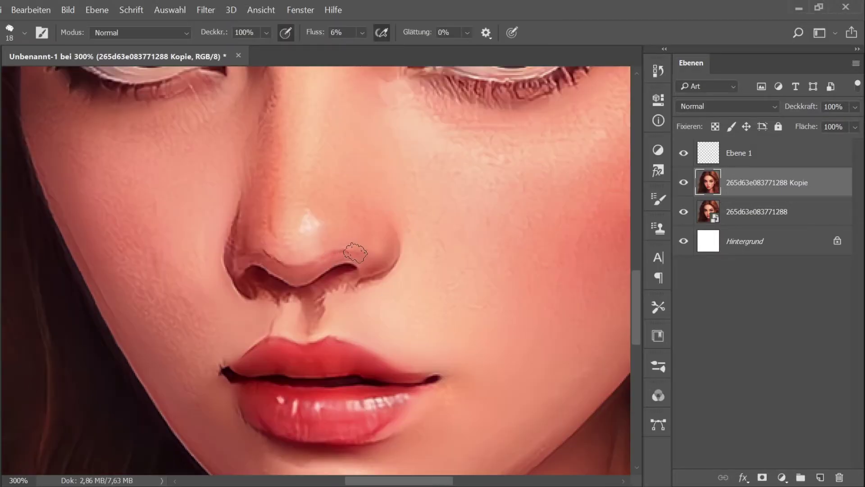
alt+click(352, 224)
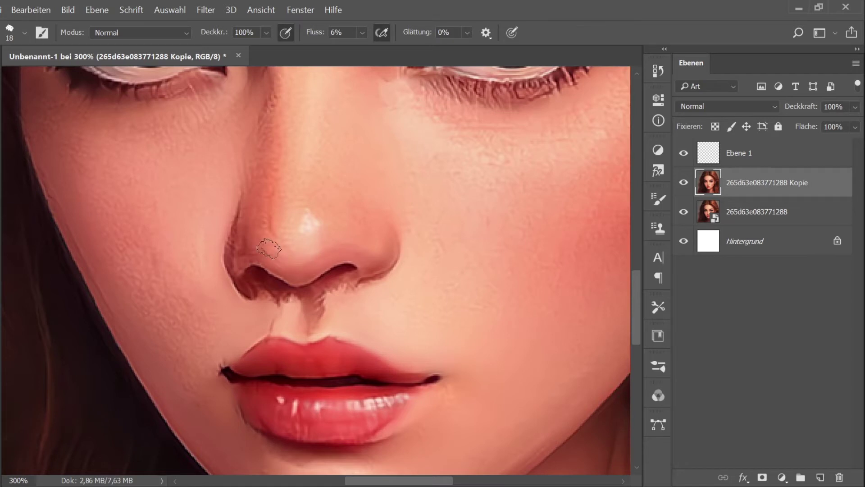
alt+click(351, 259)
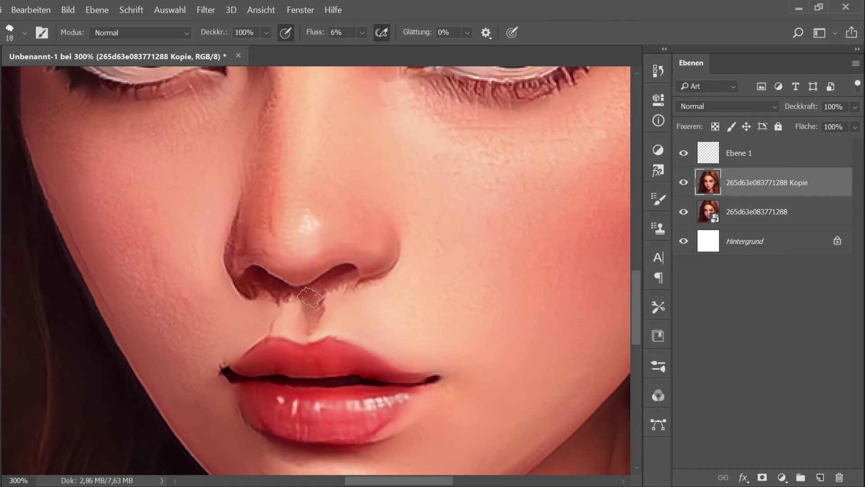
Step: Paint away the rough shading beneath the nose and above the upper lip using sampled skin tones
alt+click(216, 310)
mouse_move(333, 301)
mouse_down()
mouse_move(360, 284)
mouse_move(334, 298)
mouse_up()
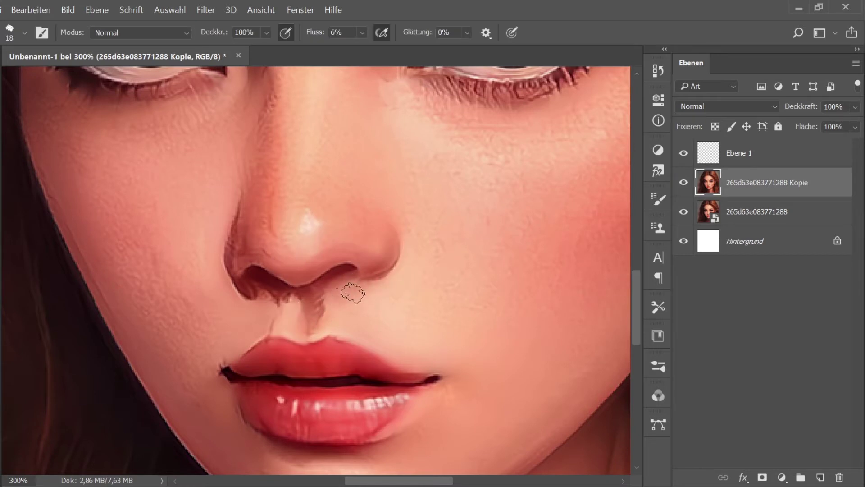
alt+click(344, 286)
alt+click(323, 303)
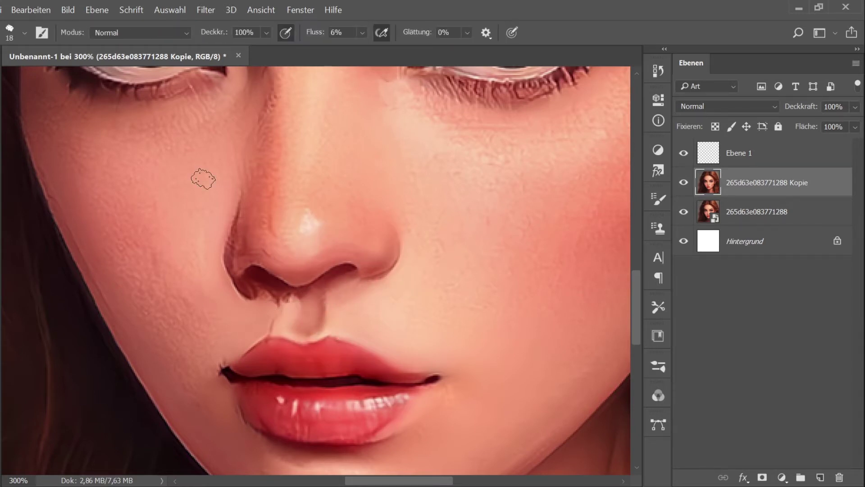
alt+click(279, 320)
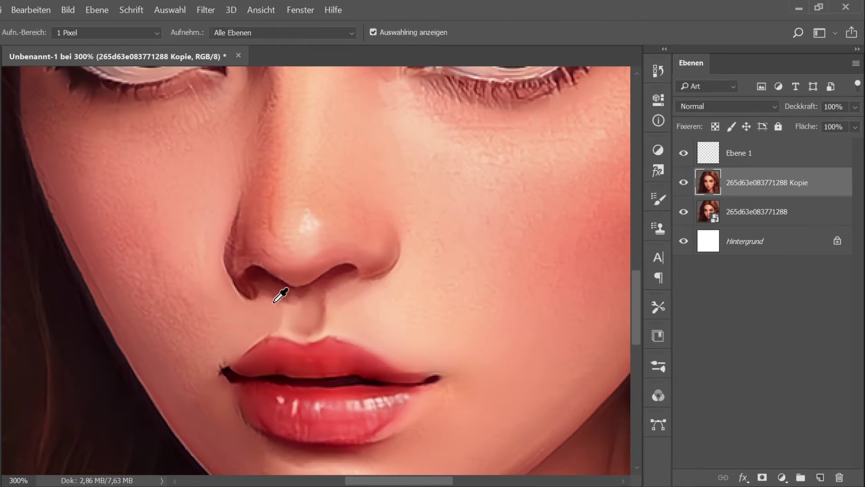
Step: Soften the dark outer corner of the shaded nostril by brushing over it with sampled skin shadow tones
alt+click(280, 290)
alt+click(255, 298)
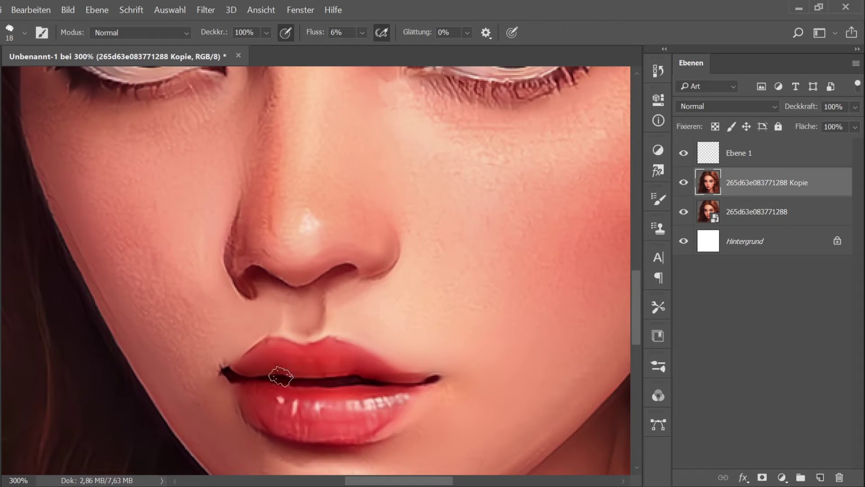
alt+click(256, 281)
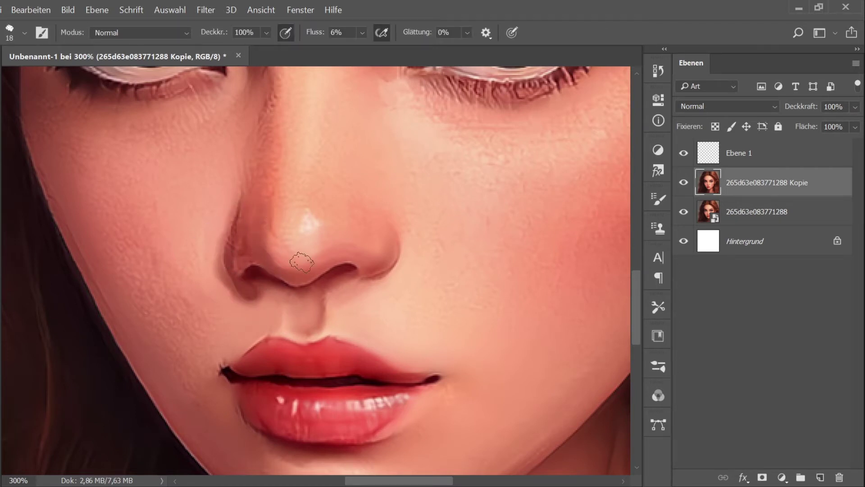
Step: Blend the harsh shadow along the outer edge of the shaded nose wing into the cheek and the skin below it
scroll(183, 222, up, 5)
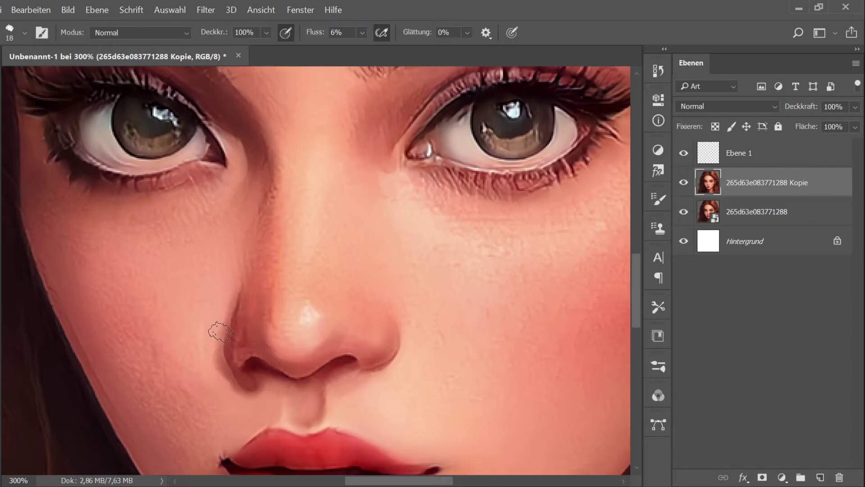
scroll(231, 220, up, 2)
scroll(230, 220, down, 4)
alt+click(242, 252)
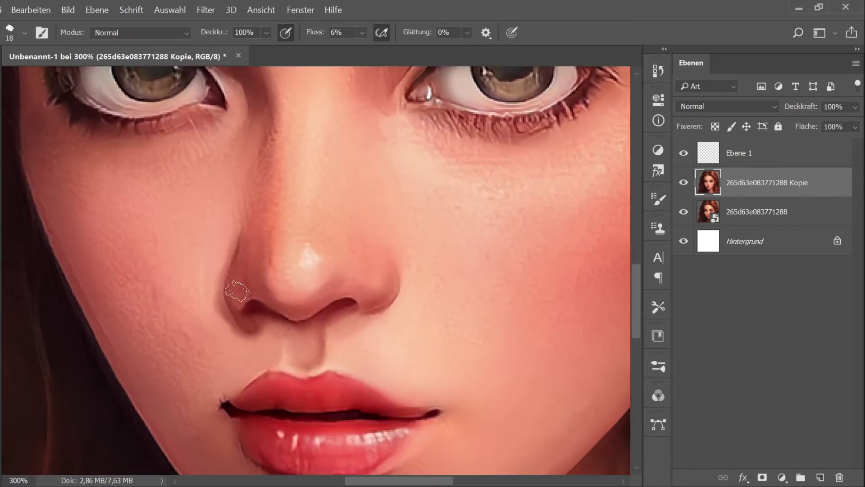
alt+click(232, 303)
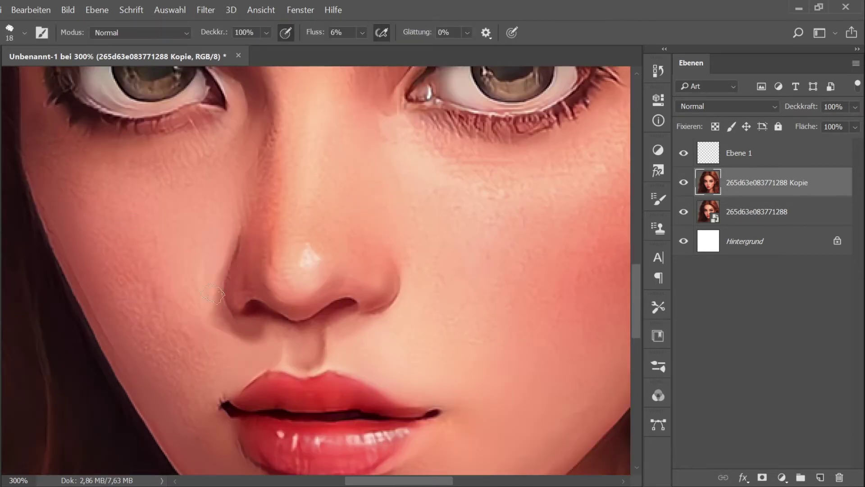
drag(229, 327, 268, 317)
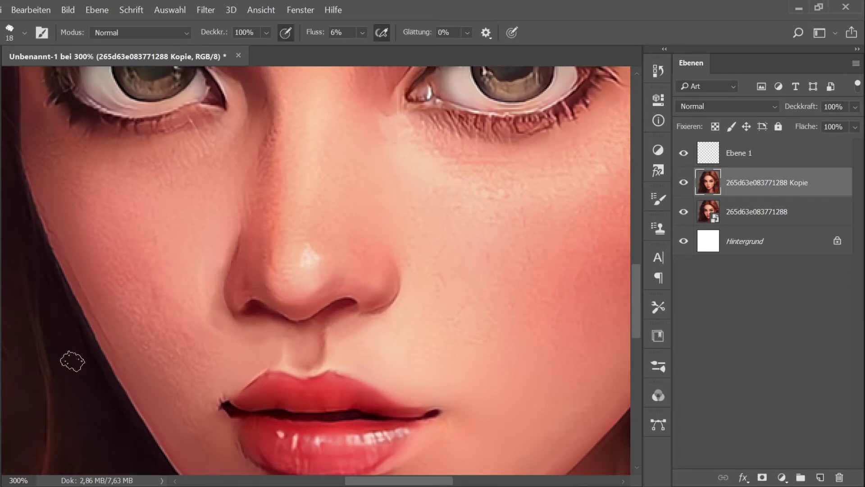
alt+click(253, 337)
drag(206, 284, 235, 337)
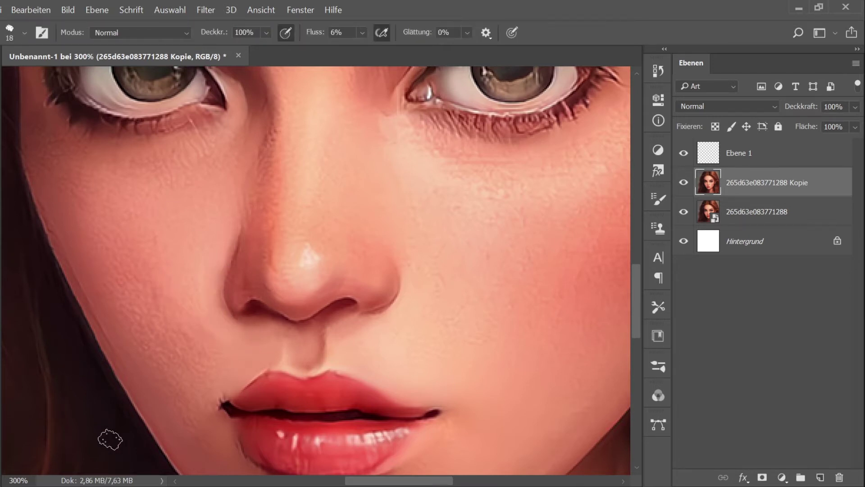
Step: Brush a sampled light skin tone along the bridge of the nose to smooth its highlight
scroll(303, 281, up, 1)
alt+click(303, 281)
scroll(315, 197, up, 4)
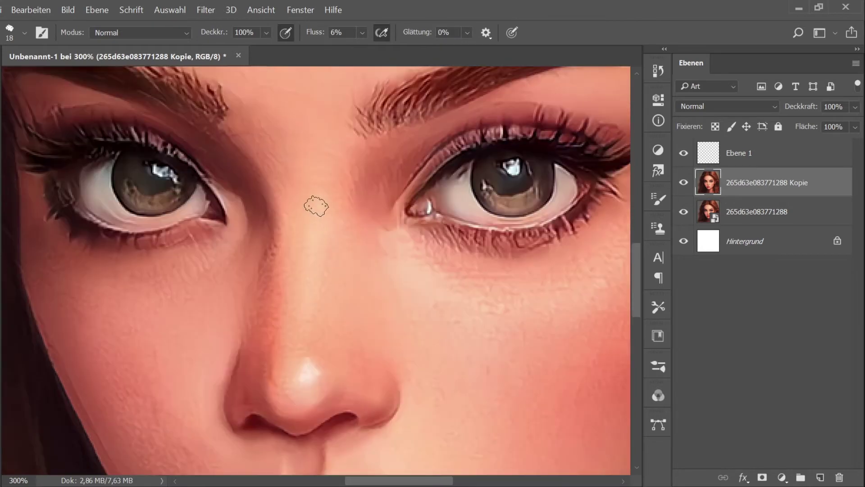
scroll(228, 309, down, 3)
scroll(228, 308, up, 2)
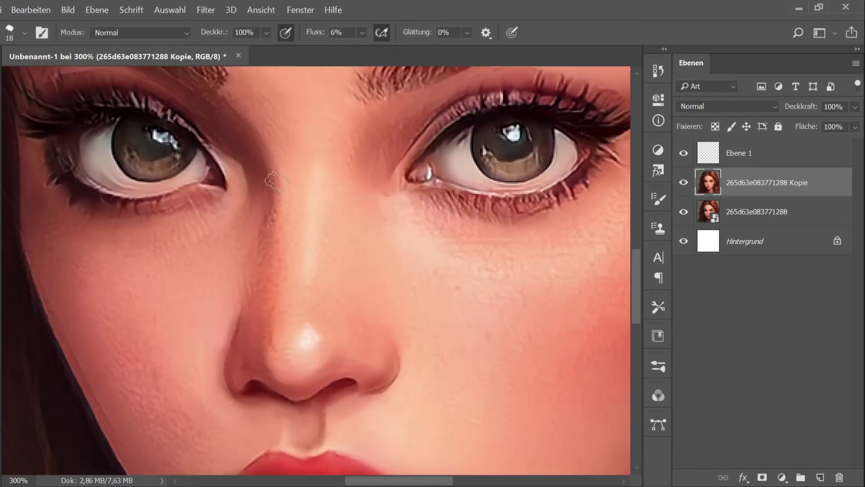
key(ctrl+minus)
key(ctrl+minus)
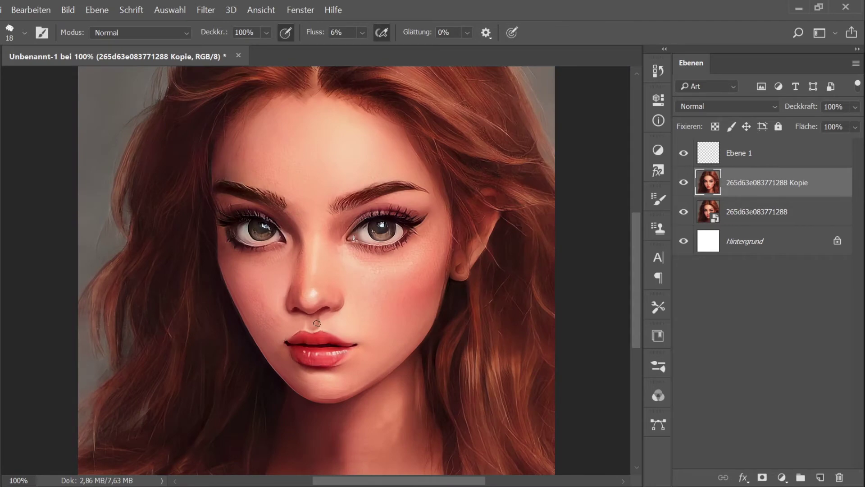
Step: Smooth the rough skin on the chin and beneath the lower lip using sampled skin tones
key(ctrl+plus)
key(ctrl+plus)
alt+click(534, 293)
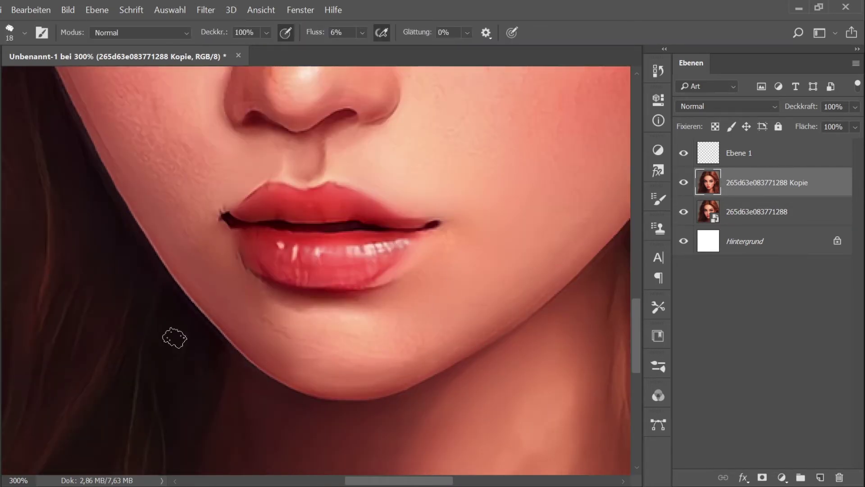
alt+click(259, 311)
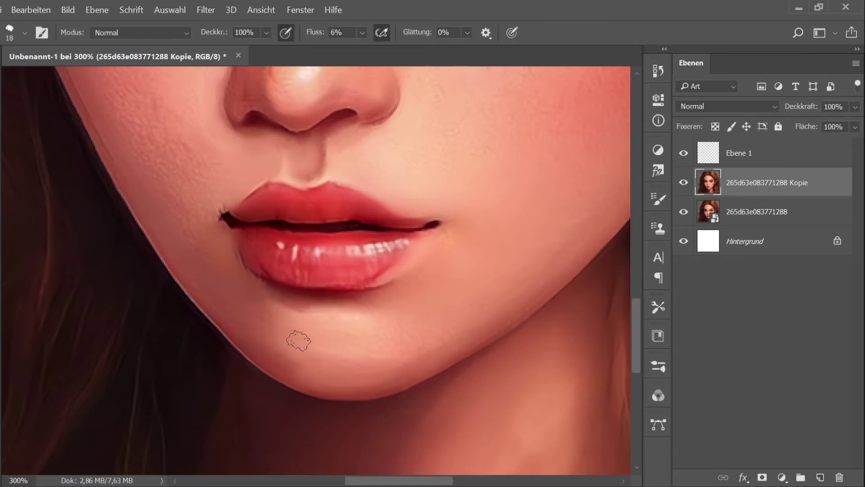
alt+click(324, 294)
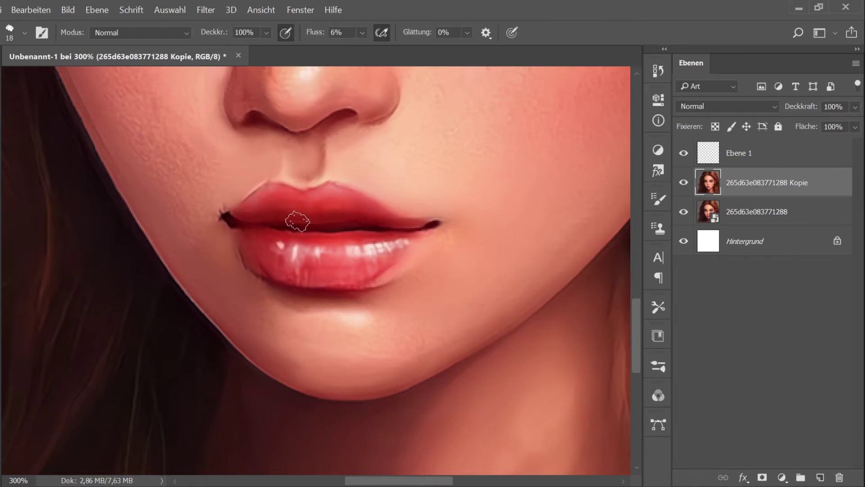
Step: Deepen the lip parting and smooth the upper lip with sampled dark and red lip tones, using a slightly smaller brush
alt+click(371, 218)
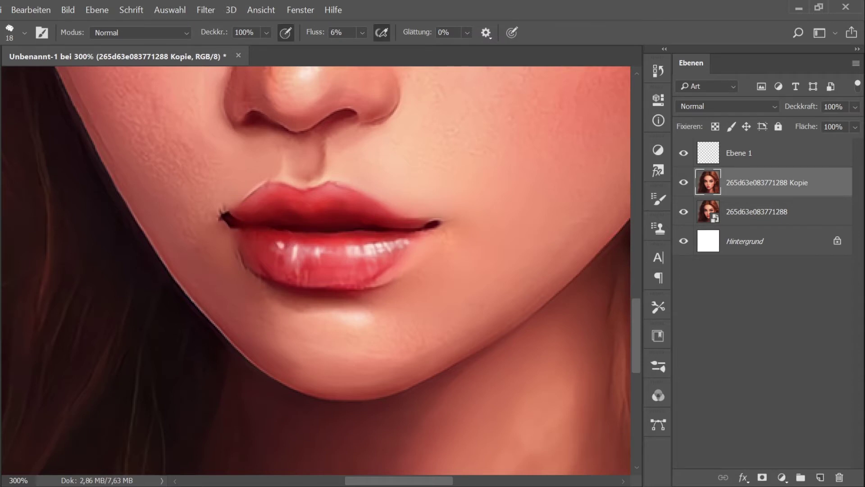
key(bracketleft)
key(bracketleft)
key(bracketleft)
alt+click(363, 199)
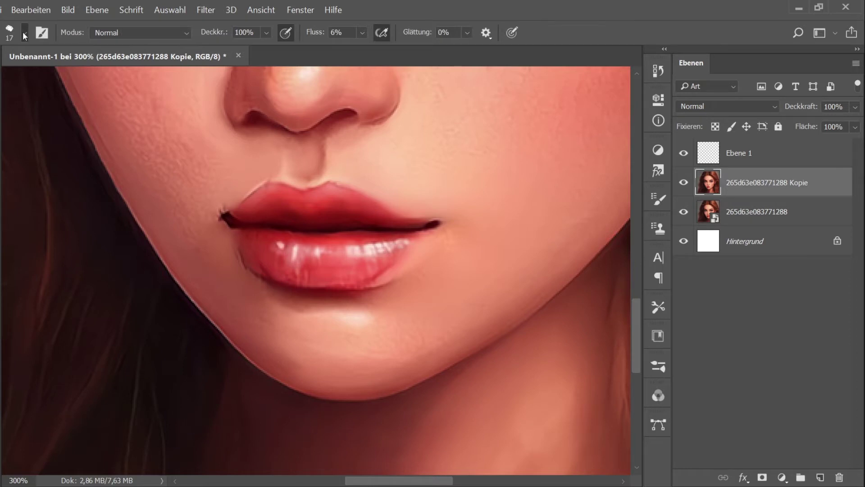
key(ctrl+minus)
key(ctrl+minus)
key(ctrl+minus)
key(ctrl+minus)
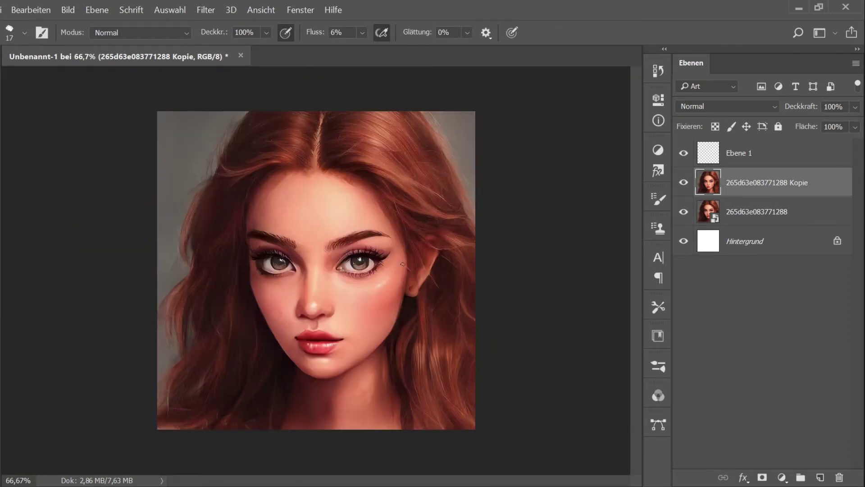
Step: Retouch the skin around the shaded eye's inner corner, eyelid and brow using sampled tones and a finer 6 px brush
key(ctrl+plus)
key(ctrl+plus)
alt+click(261, 270)
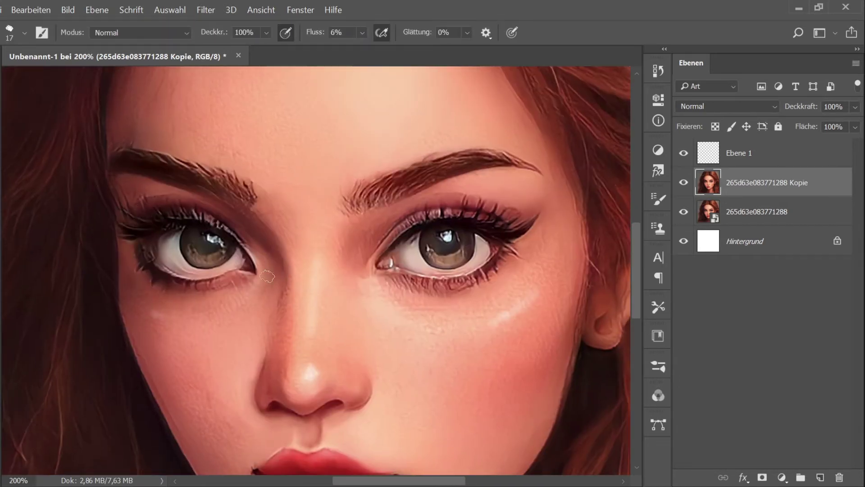
alt+click(276, 230)
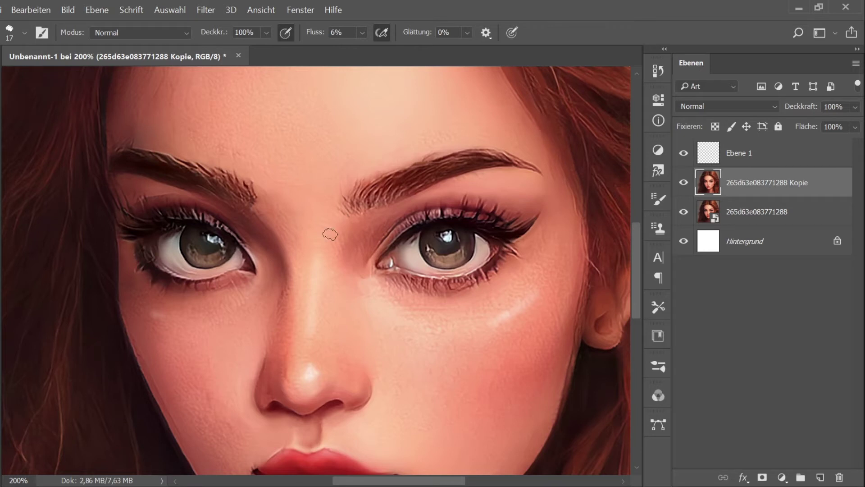
alt+click(174, 183)
alt+click(201, 206)
alt+click(247, 205)
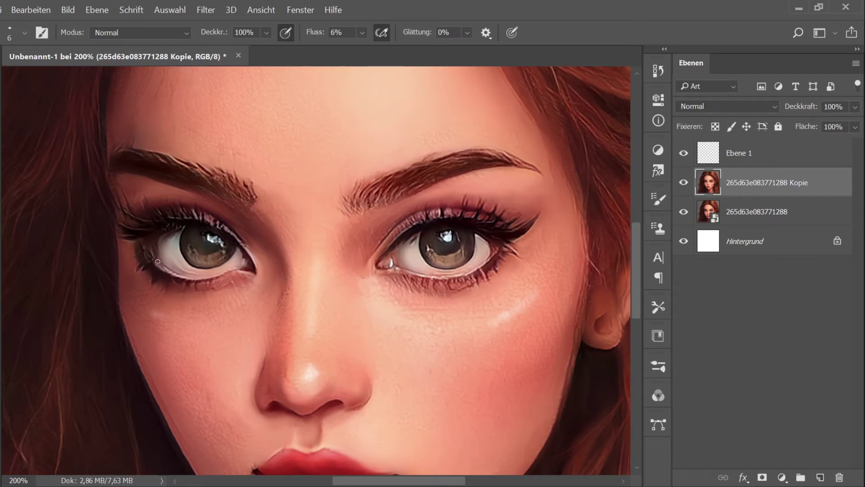
scroll(378, 338, down, 1)
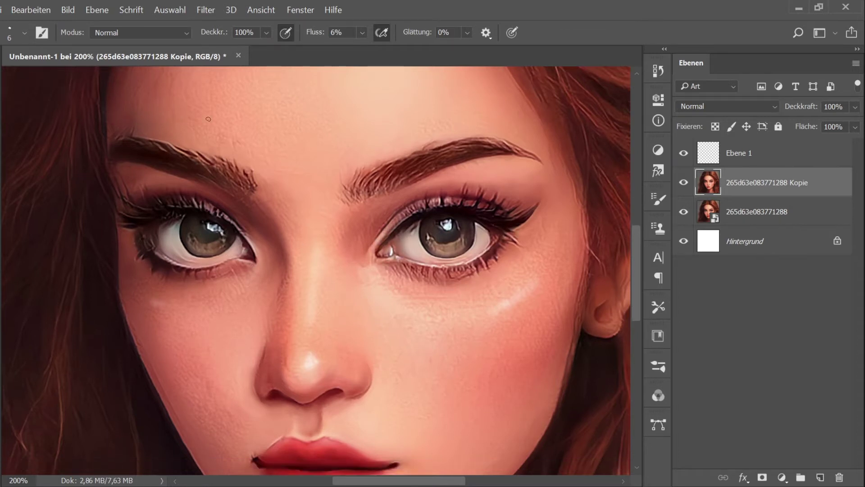
Step: Smooth the lines and uneven shading on the neck with a 31 px brush and sampled skin tones
scroll(51, 111, up, 5)
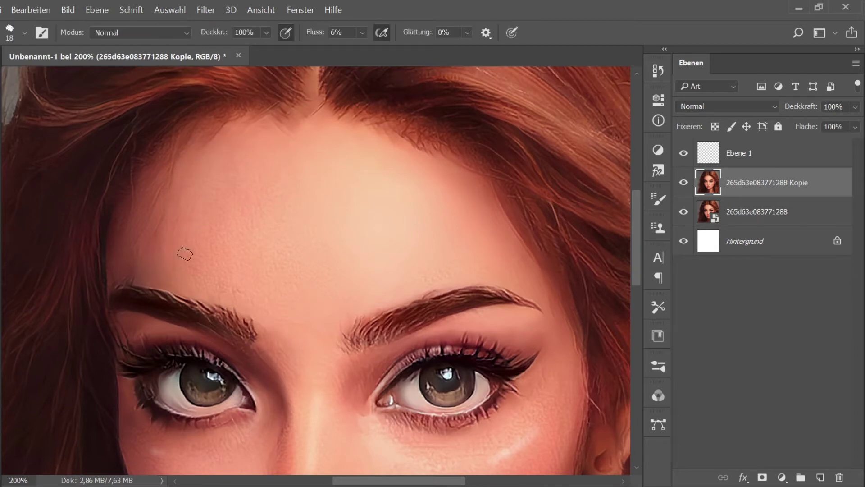
key(ctrl+minus)
key(ctrl+minus)
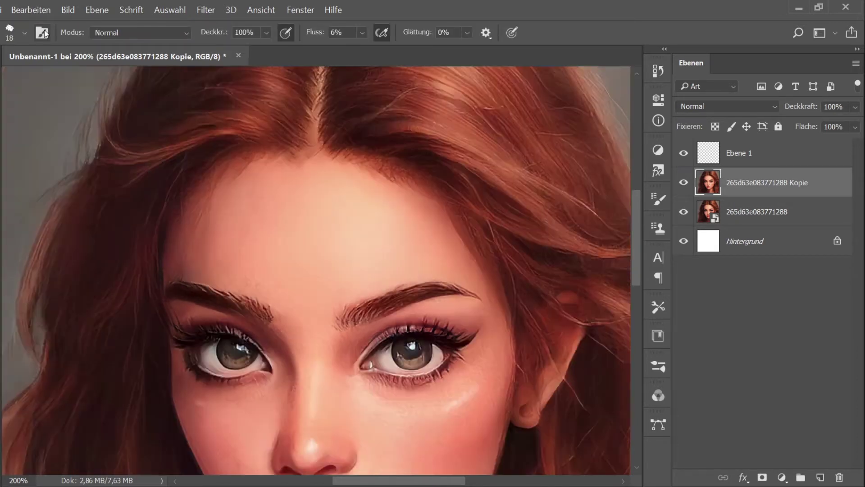
scroll(367, 383, up, 5)
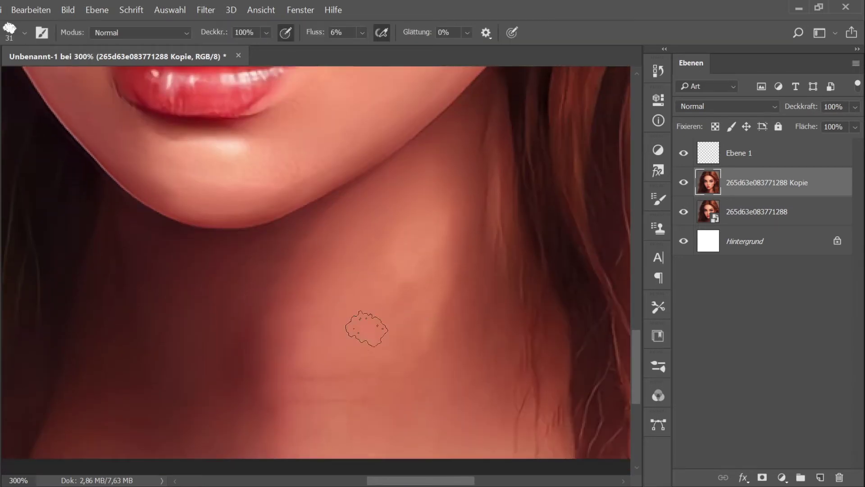
key(s)
key(b)
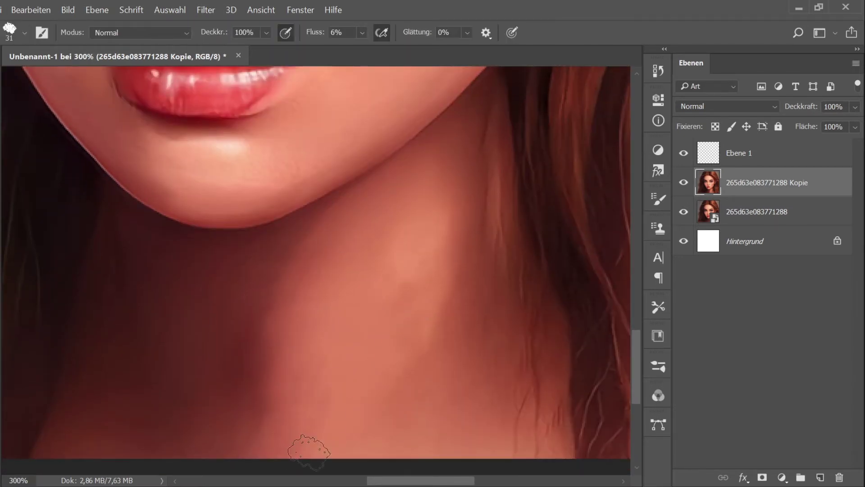
key(i)
key(b)
mouse_move(435, 158)
mouse_down()
mouse_move(400, 332)
mouse_move(409, 187)
mouse_move(399, 314)
mouse_move(341, 363)
mouse_move(492, 96)
mouse_move(500, 135)
mouse_move(475, 323)
mouse_move(556, 359)
mouse_move(489, 315)
mouse_move(468, 419)
mouse_move(526, 347)
mouse_up()
Step: Duplicate the retouched portrait copy layer
key(ctrl+minus)
key(ctrl+minus)
key(ctrl+minus)
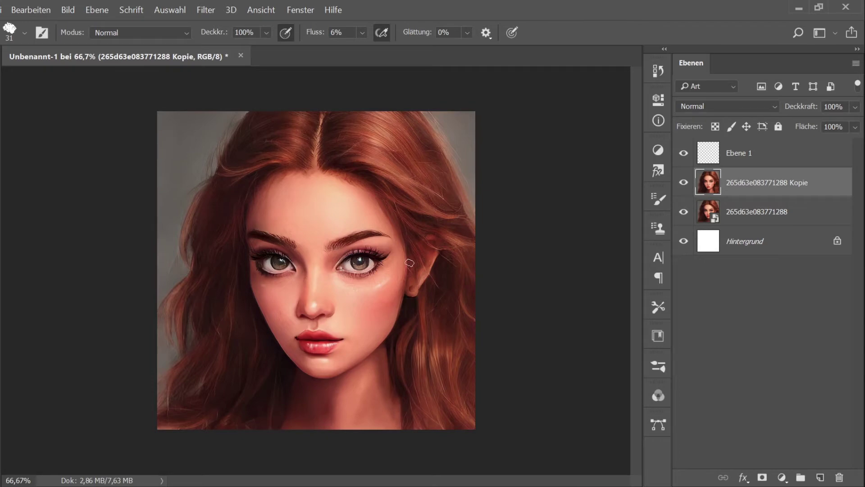
key(ctrl+j)
Step: Paint the rim and sides of the iris in the eye beside the visible ear dark brown with a 6 px brush
key(ctrl+plus)
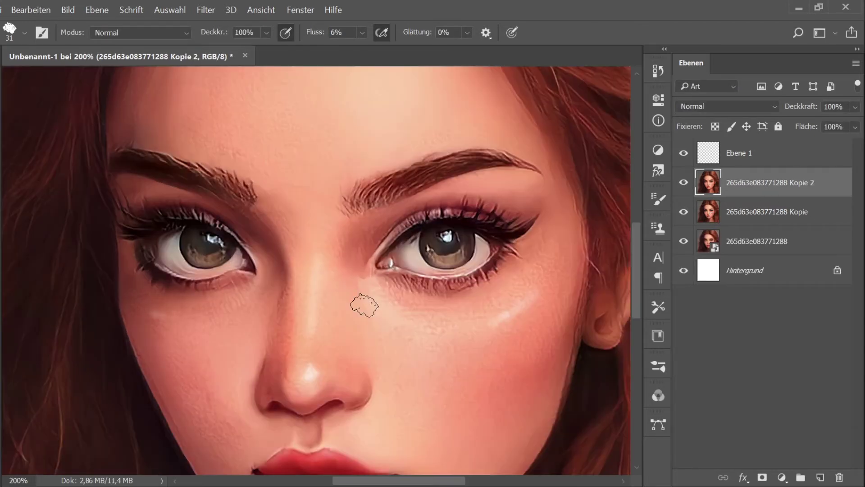
key(ctrl+plus)
key(ctrl+plus)
key(ctrl+plus)
key(ctrl+plus)
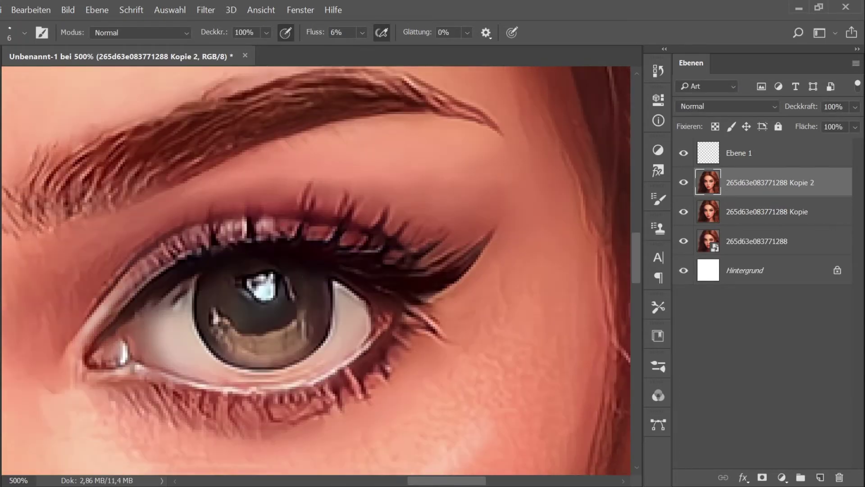
key(i)
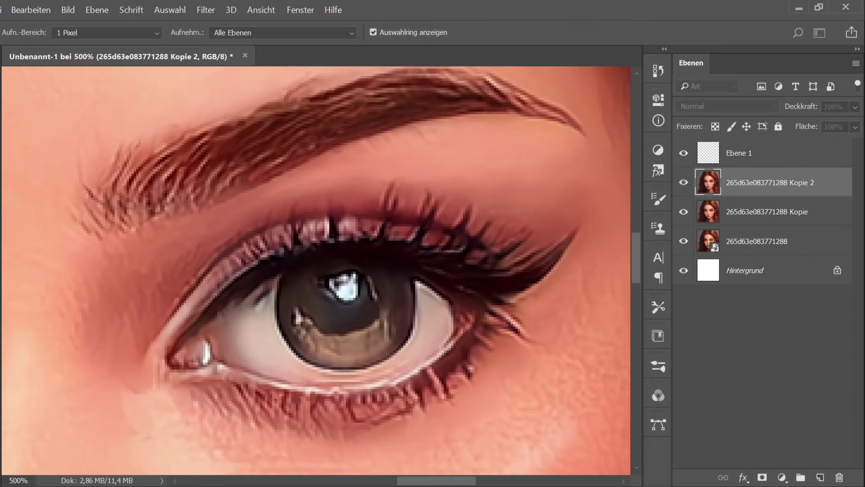
key(b)
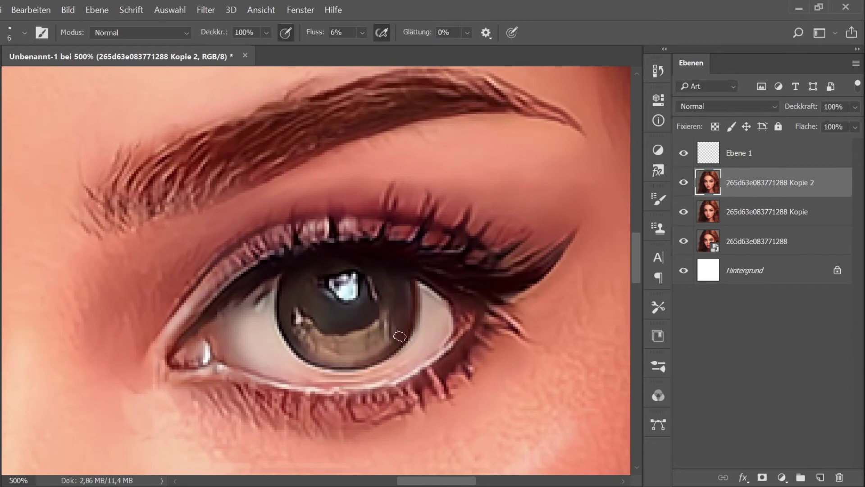
mouse_move(399, 336)
mouse_down()
mouse_move(343, 368)
mouse_move(281, 320)
mouse_up()
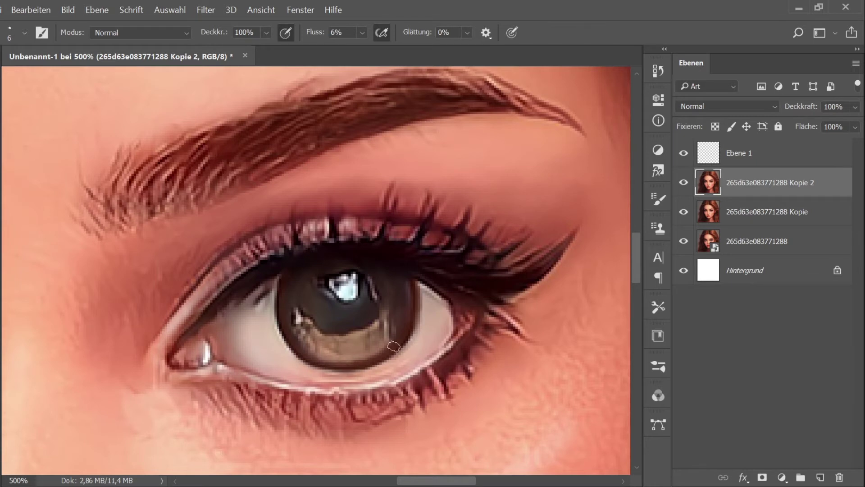
mouse_move(390, 350)
mouse_down()
mouse_move(370, 354)
mouse_move(382, 360)
mouse_move(392, 294)
mouse_up()
drag(293, 311, 278, 301)
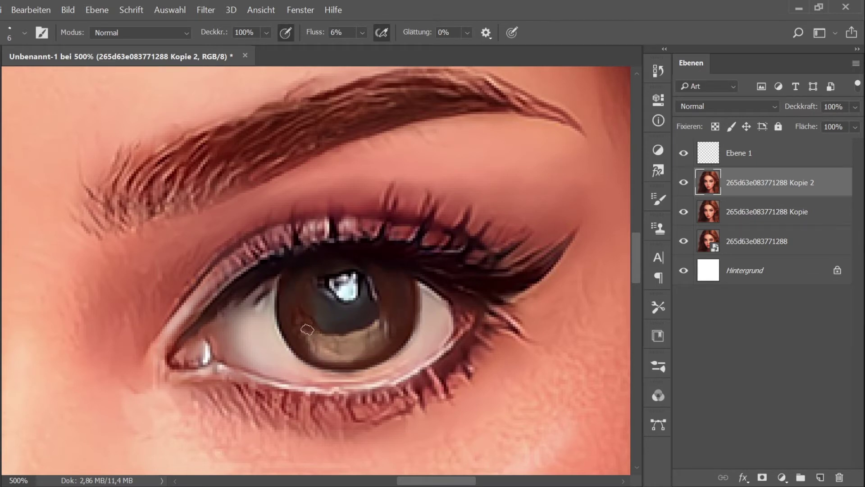
Step: Smooth the reflection in the lower part of the same iris and paint it olive green
mouse_move(342, 341)
mouse_down()
mouse_move(385, 333)
mouse_move(306, 336)
mouse_move(295, 317)
mouse_up()
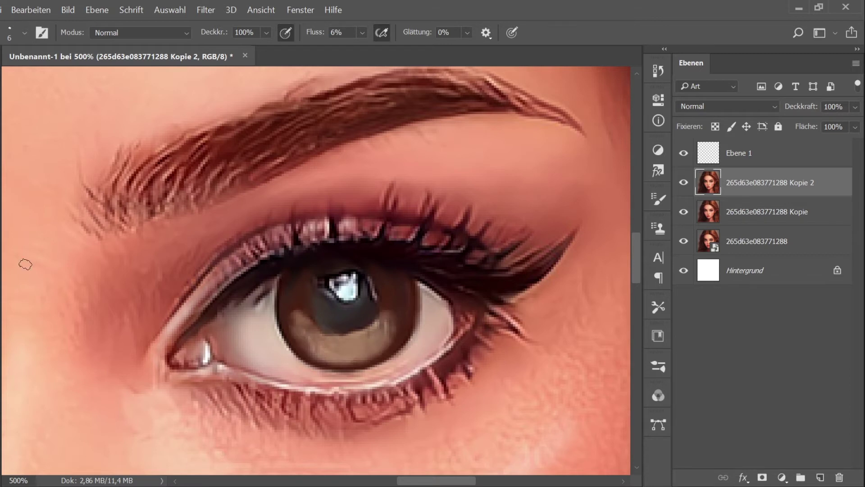
mouse_move(381, 325)
mouse_down()
mouse_move(392, 311)
mouse_move(296, 304)
mouse_move(299, 329)
mouse_move(296, 307)
mouse_up()
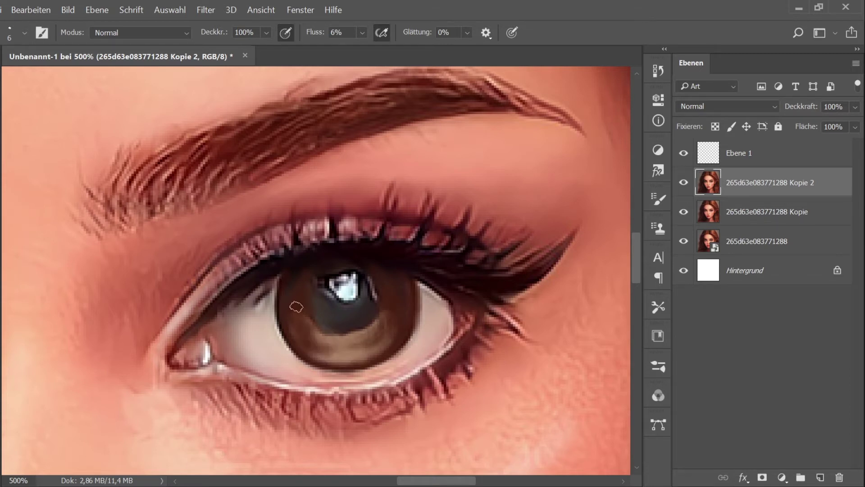
alt+click(49, 452)
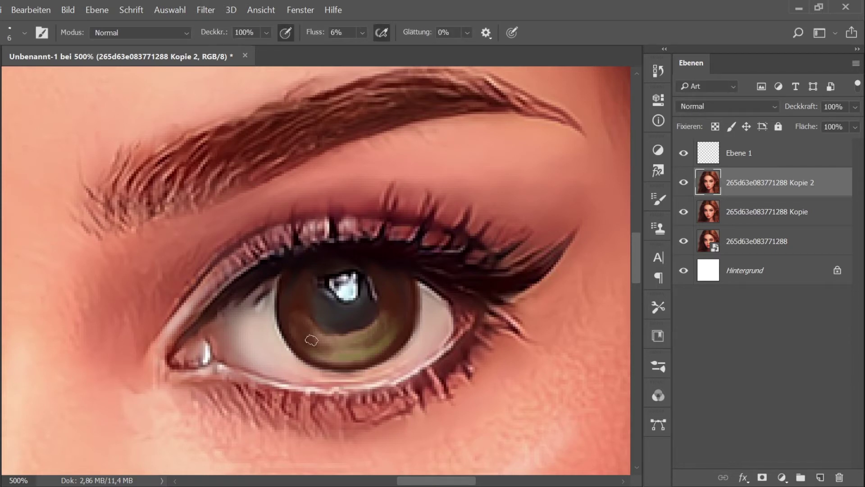
mouse_move(373, 327)
mouse_down()
mouse_move(373, 294)
mouse_move(349, 352)
mouse_up()
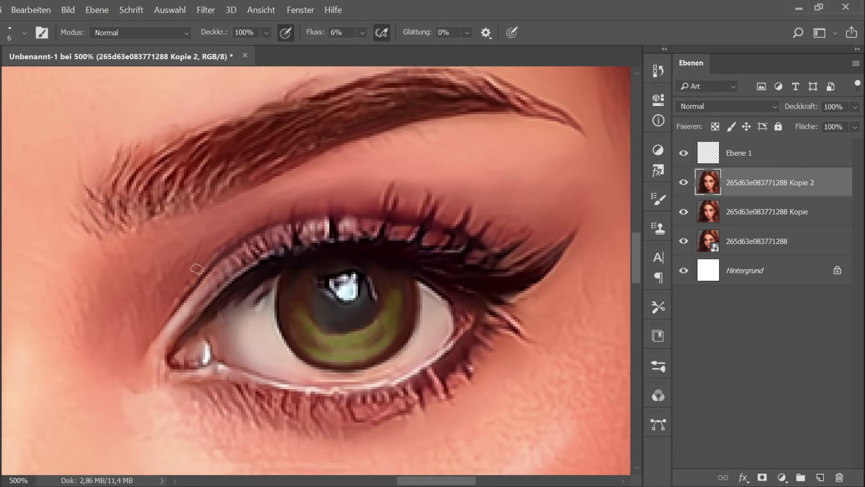
Step: Paint light green patches and brown flecks in the lower iris and darken the iris's upper part with the 6 px brush
key(alt)
key(b)
mouse_move(370, 343)
mouse_down()
mouse_move(338, 351)
mouse_move(360, 349)
mouse_move(308, 327)
mouse_up()
drag(362, 332, 358, 356)
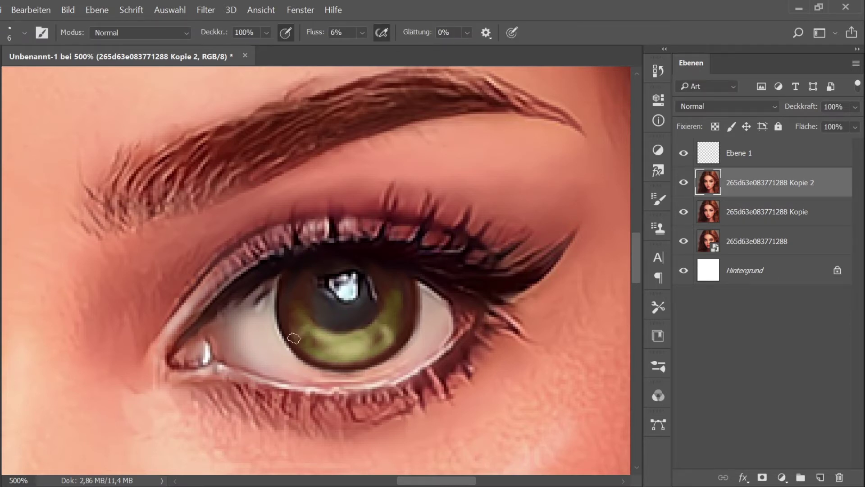
mouse_move(294, 338)
mouse_down()
mouse_move(325, 360)
mouse_move(399, 313)
mouse_up()
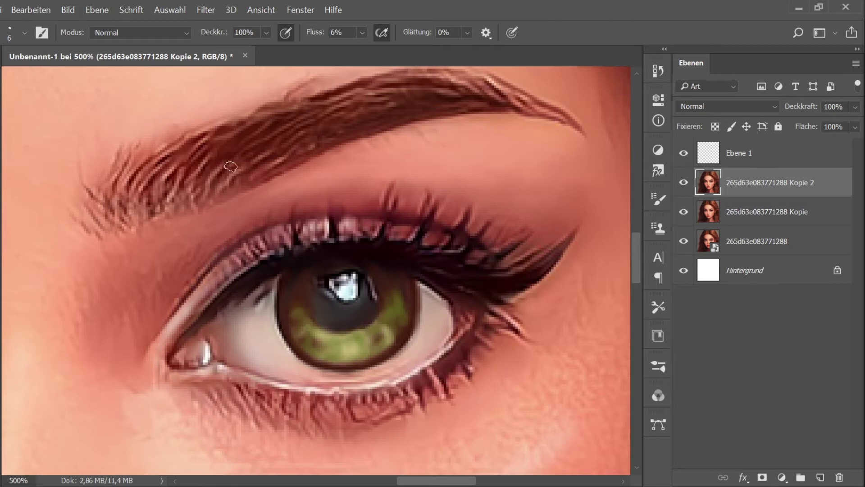
mouse_move(303, 320)
mouse_down()
mouse_move(334, 360)
mouse_move(370, 352)
mouse_move(407, 307)
mouse_move(388, 319)
mouse_move(401, 290)
mouse_move(335, 369)
mouse_move(363, 360)
mouse_move(278, 331)
mouse_move(282, 278)
mouse_move(292, 298)
mouse_move(330, 329)
mouse_move(319, 279)
mouse_move(292, 275)
mouse_move(309, 304)
mouse_move(348, 205)
mouse_move(284, 309)
mouse_up()
mouse_move(414, 297)
mouse_down()
mouse_move(394, 276)
mouse_move(377, 293)
mouse_move(383, 257)
mouse_up()
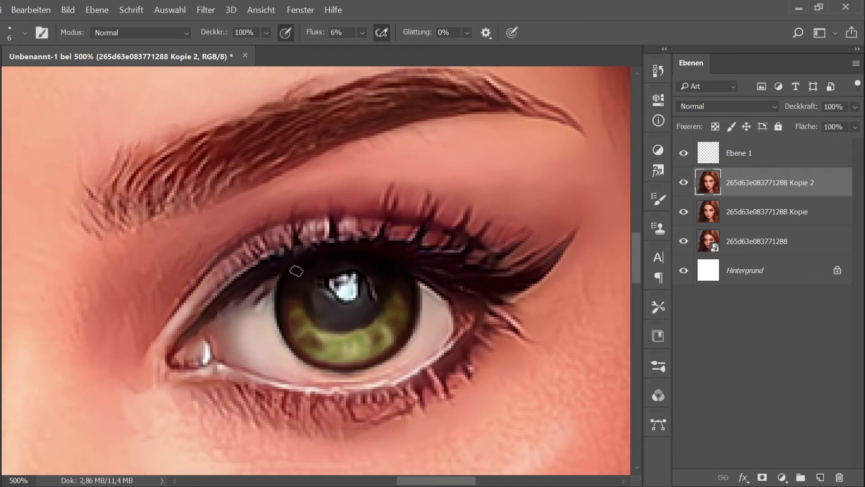
Step: Darken the pupil around its white reflection and add small light reflections to the side and lower iris with a 3 px brush
alt+click(412, 295)
mouse_move(344, 286)
mouse_down()
mouse_move(338, 313)
mouse_move(319, 292)
mouse_move(310, 304)
mouse_move(324, 276)
mouse_move(377, 271)
mouse_move(350, 288)
mouse_move(368, 285)
mouse_move(321, 300)
mouse_up()
key(ctrl+z)
key(bracketleft)
key(bracketleft)
key(bracketleft)
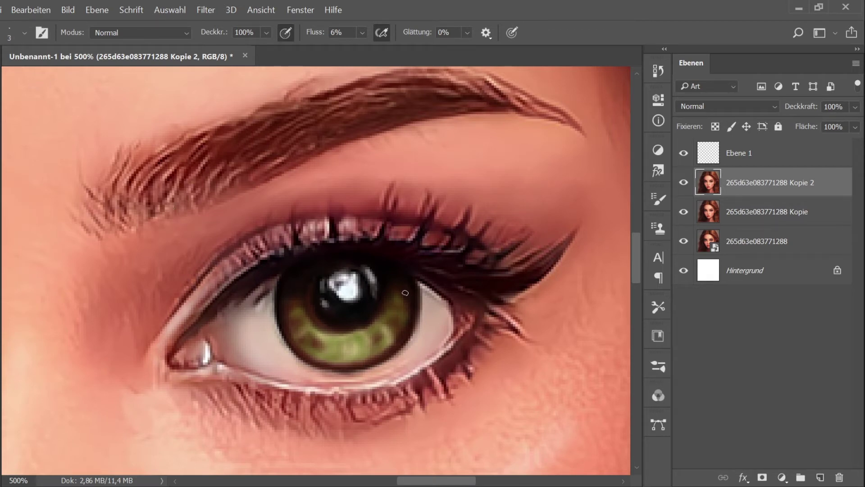
drag(401, 284, 400, 298)
Step: Smooth the white of the same eye on both sides of the iris with sampled tones, enlarging the brush from 4 to 9 px
key(i)
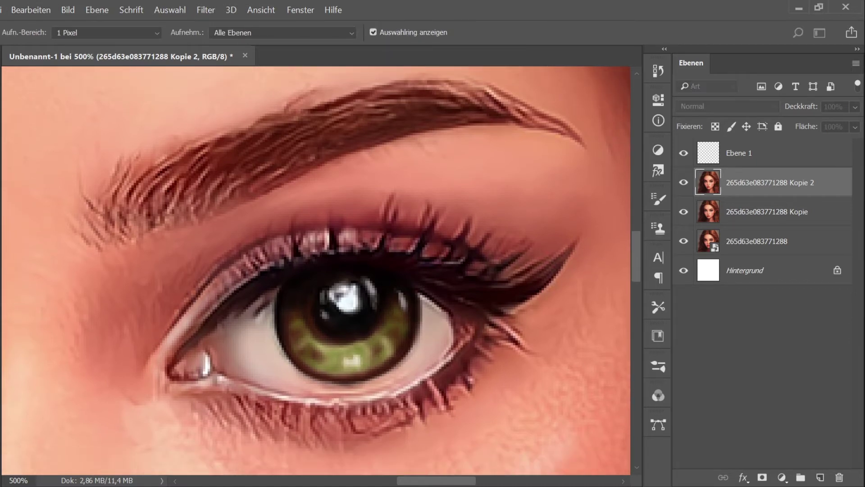
key(b)
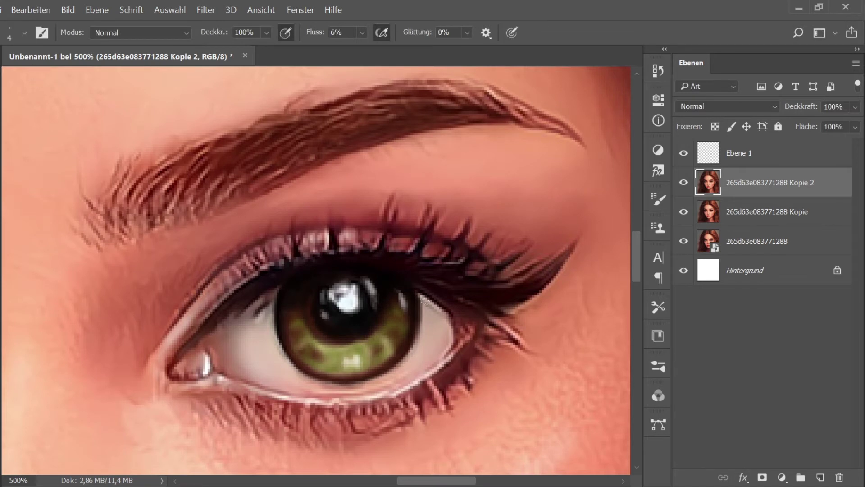
mouse_move(374, 384)
mouse_down()
mouse_move(387, 381)
mouse_move(300, 387)
mouse_move(379, 376)
mouse_up()
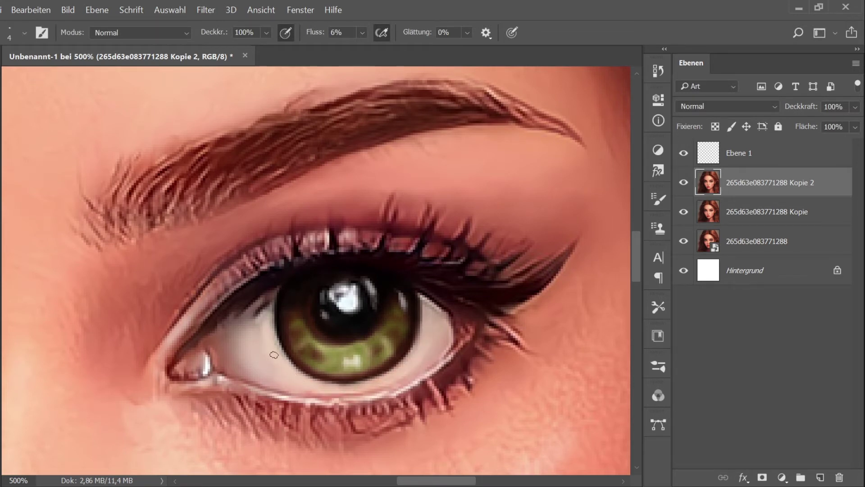
drag(267, 310, 261, 298)
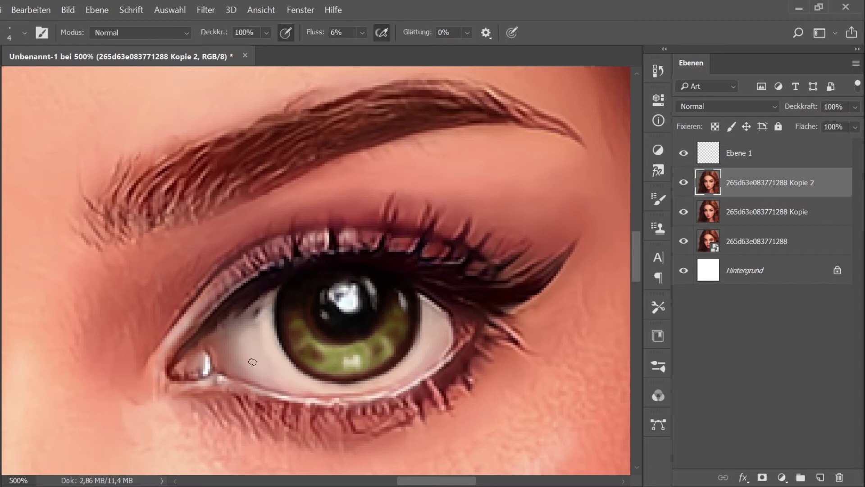
key(bracketright)
key(bracketright)
key(bracketright)
key(bracketright)
key(bracketright)
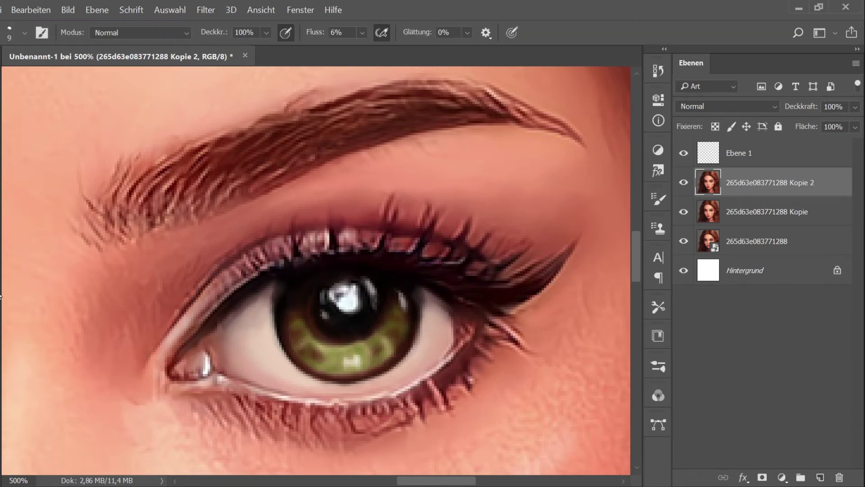
Step: Paint light highlights on both upper lids and along the green eye's lower lid rim with a 4 px brush
key(bracketleft)
key(bracketleft)
key(bracketleft)
key(bracketleft)
key(bracketleft)
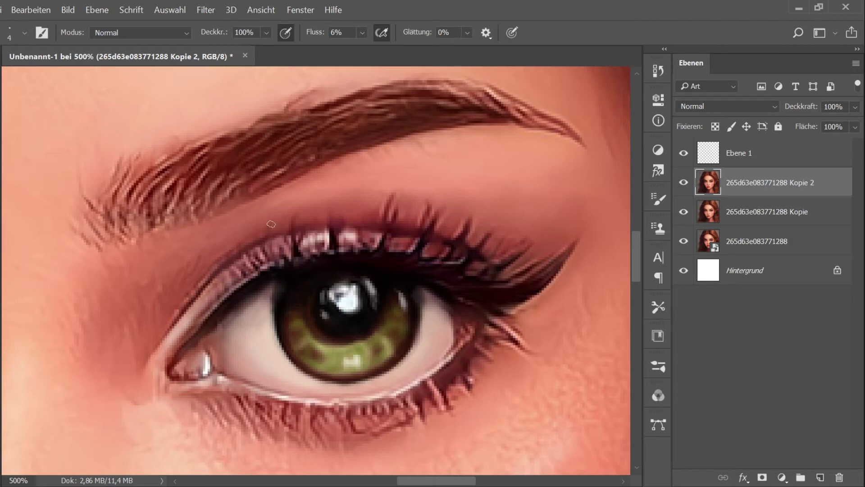
scroll(271, 224, up, 1)
drag(425, 479, 358, 480)
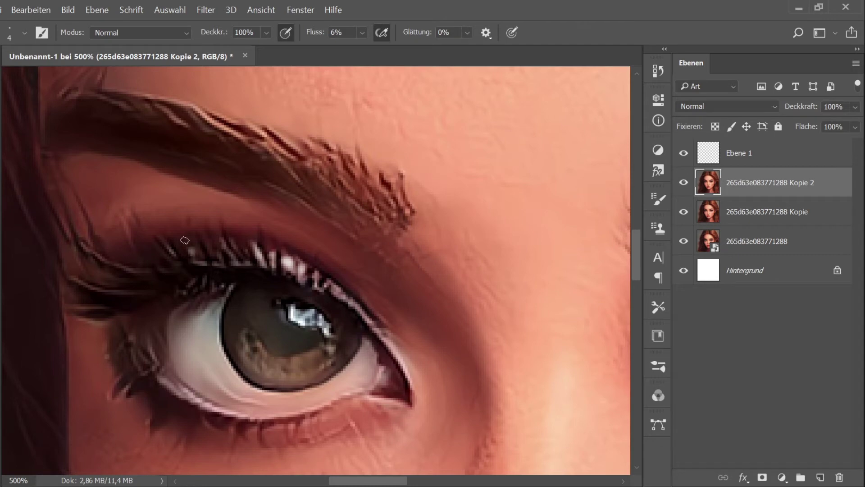
drag(184, 240, 196, 250)
scroll(68, 222, down, 2)
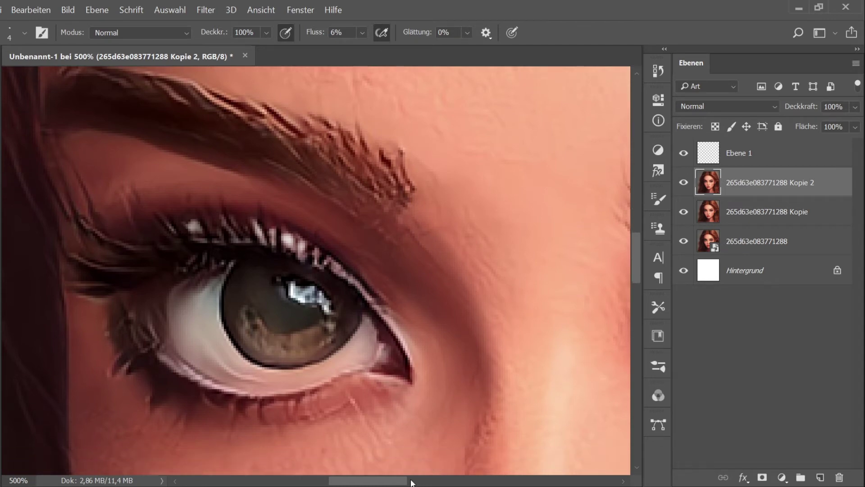
drag(369, 480, 443, 480)
mouse_move(400, 351)
mouse_down()
mouse_move(293, 388)
mouse_move(257, 386)
mouse_up()
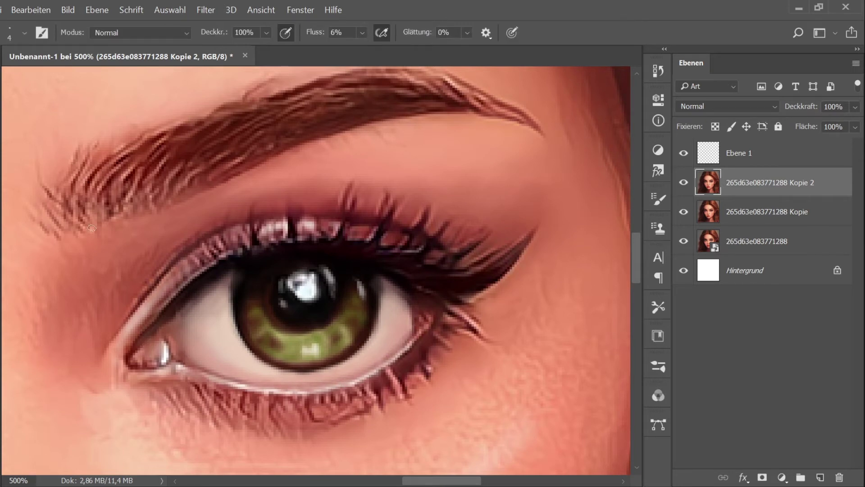
Step: Cover the stray lash tips above the green eye's upper lid with sampled eyeshadow tones using the 4 px brush
scroll(91, 228, down, 1)
scroll(364, 307, up, 3)
alt+click(344, 209)
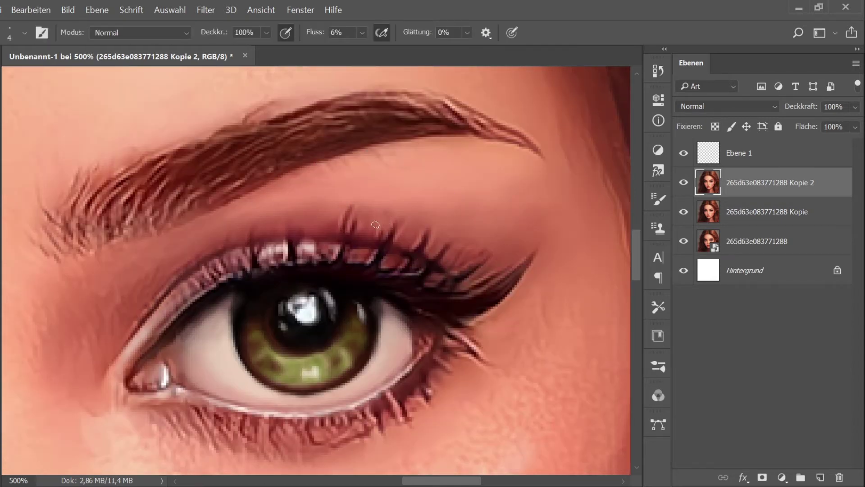
alt+click(386, 206)
alt+click(340, 209)
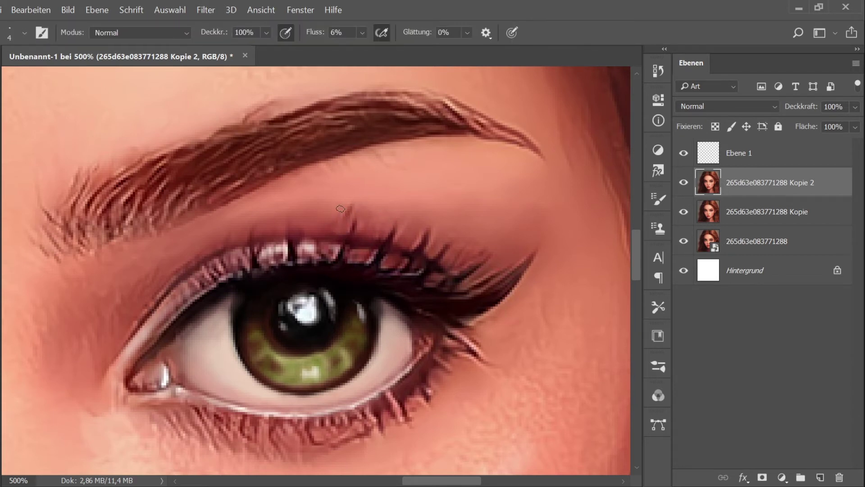
alt+click(363, 198)
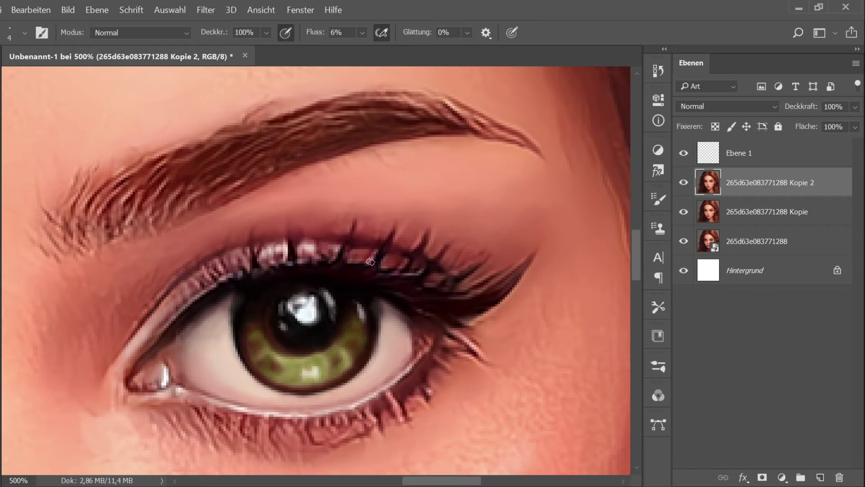
Step: Redraw the upper lashes of the green eye with short dark strokes
mouse_move(344, 257)
mouse_down()
mouse_move(336, 257)
mouse_move(340, 266)
mouse_move(345, 220)
mouse_up()
mouse_move(221, 263)
mouse_down()
mouse_move(209, 280)
mouse_move(212, 294)
mouse_up()
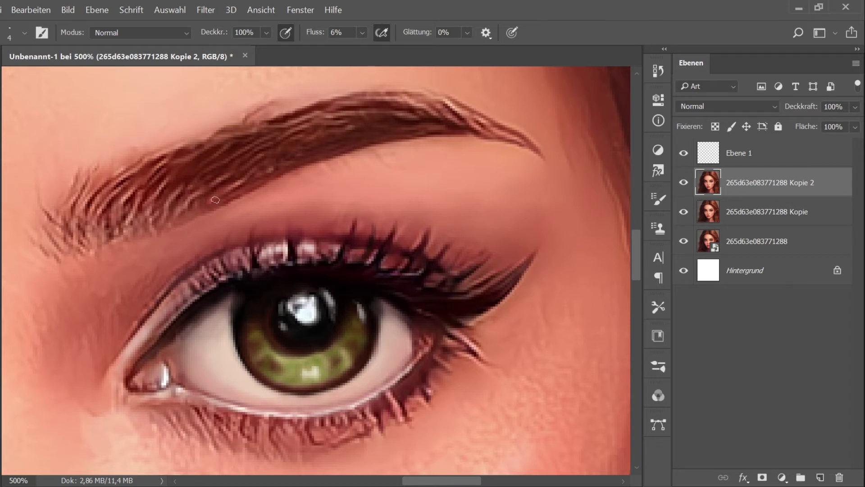
drag(395, 282, 394, 276)
scroll(305, 263, down, 2)
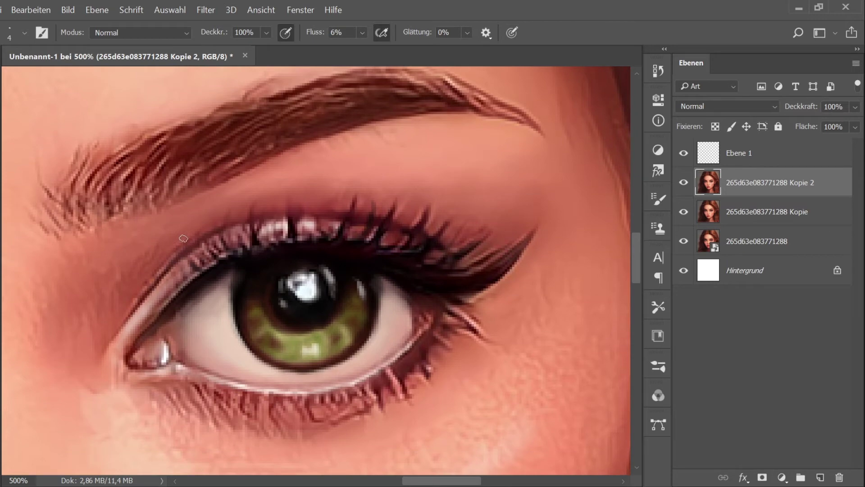
Step: Paint the grey iris of the other eye brown with a 7 px brush and a color sampled from the finished iris
drag(435, 482, 352, 481)
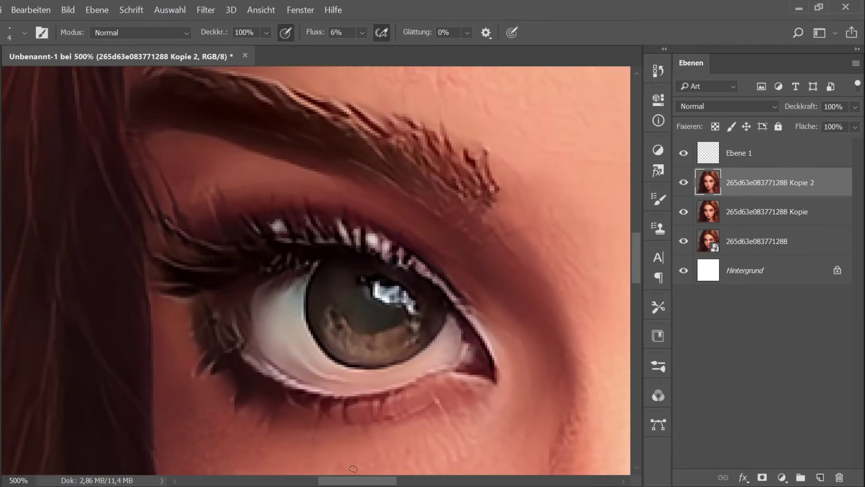
scroll(353, 468, right, 2)
scroll(320, 305, right, 10)
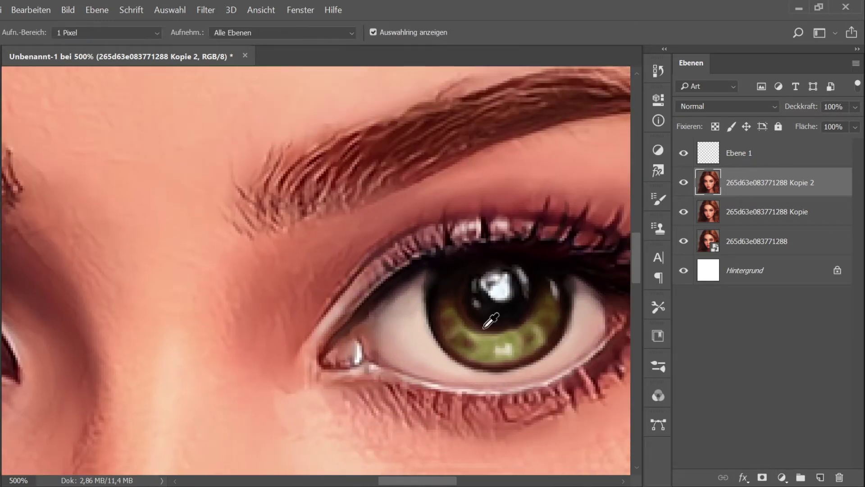
scroll(320, 306, left, 8)
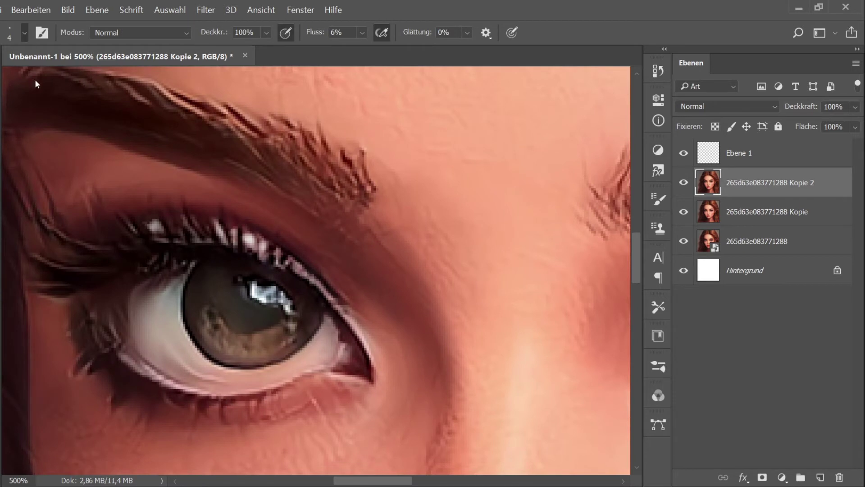
key(bracketright)
key(bracketright)
key(bracketright)
key(bracketright)
key(bracketright)
key(bracketright)
key(bracketright)
key(bracketright)
key(bracketright)
key(bracketright)
mouse_move(320, 311)
mouse_down()
mouse_move(295, 351)
mouse_move(239, 368)
mouse_move(200, 356)
mouse_move(201, 291)
mouse_move(184, 296)
mouse_move(188, 277)
mouse_move(199, 304)
mouse_move(201, 263)
mouse_move(225, 315)
mouse_move(270, 339)
mouse_move(310, 315)
mouse_move(277, 316)
mouse_move(296, 301)
mouse_move(241, 256)
mouse_move(212, 297)
mouse_move(267, 340)
mouse_move(241, 361)
mouse_move(196, 319)
mouse_move(275, 332)
mouse_move(218, 342)
mouse_up()
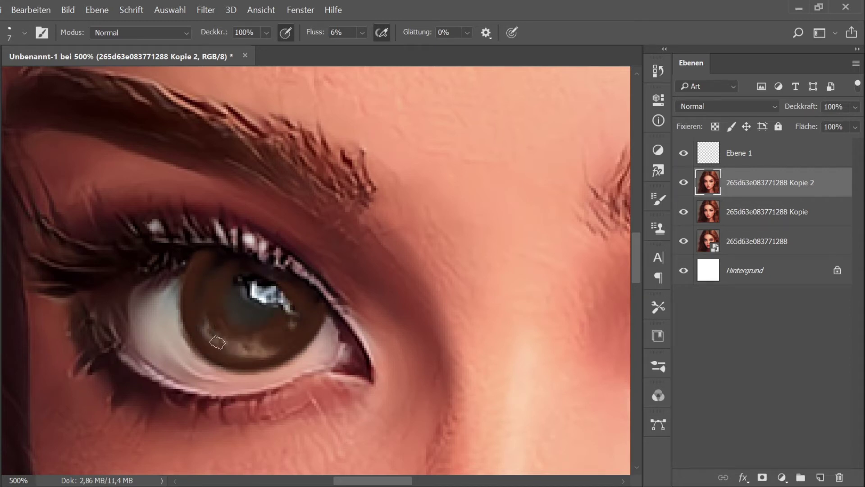
Step: Paint the lower part of the brown iris olive green with a color sampled from the finished eye, and darken its rim and pupil
scroll(242, 190, right, 8)
key(i)
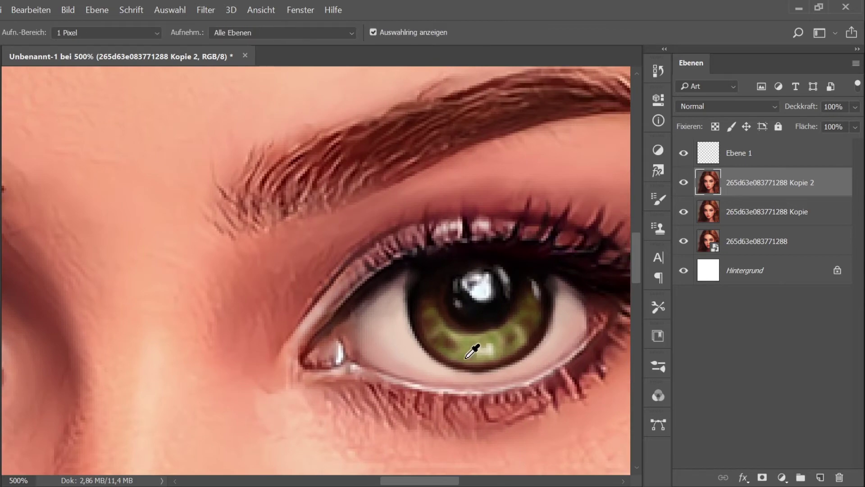
drag(428, 481, 368, 481)
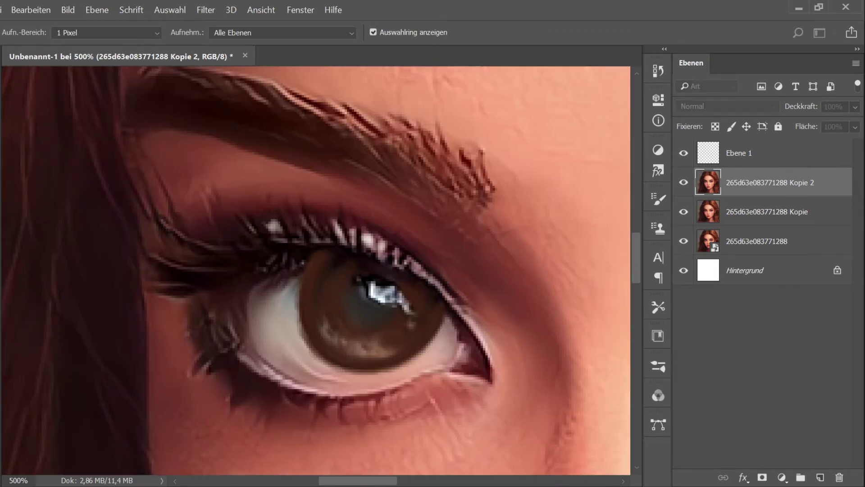
key(b)
key(alt)
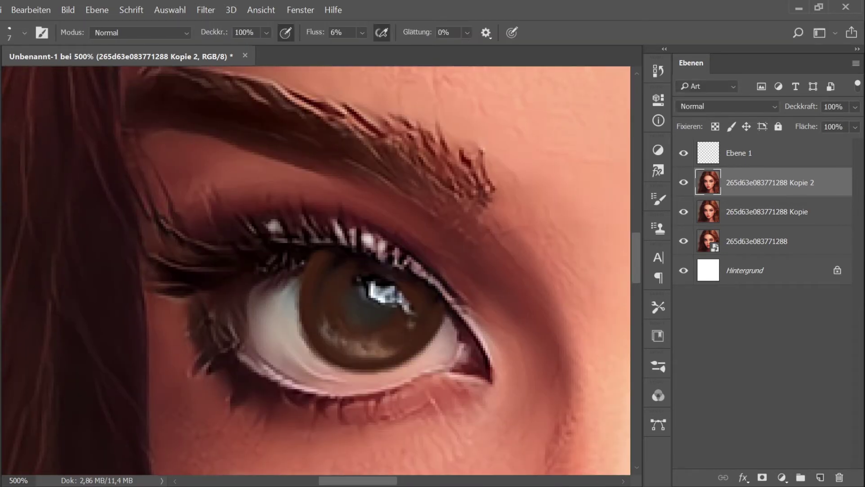
mouse_move(401, 335)
mouse_down()
mouse_move(414, 298)
mouse_move(385, 344)
mouse_move(325, 335)
mouse_move(320, 292)
mouse_move(321, 316)
mouse_up()
mouse_move(320, 270)
mouse_down()
mouse_move(332, 251)
mouse_move(382, 319)
mouse_move(365, 299)
mouse_move(384, 270)
mouse_move(419, 342)
mouse_move(303, 315)
mouse_move(332, 274)
mouse_move(322, 270)
mouse_move(406, 286)
mouse_move(396, 344)
mouse_move(382, 347)
mouse_up()
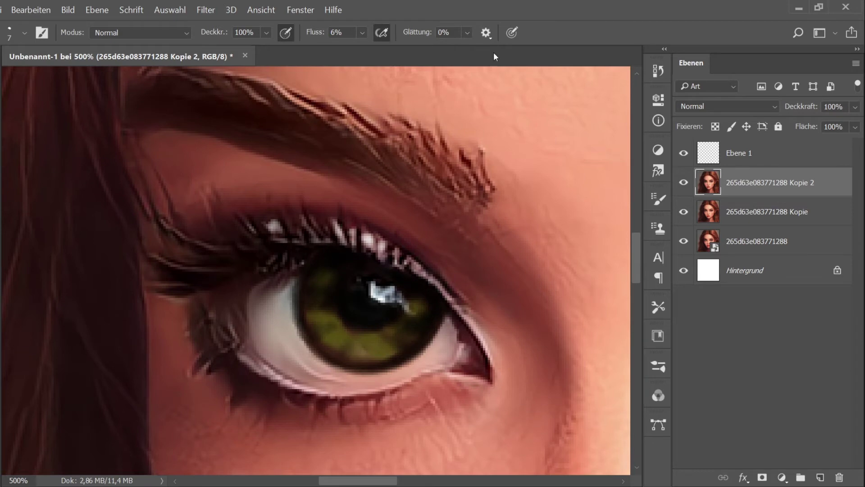
Step: Sample a lighter green from the finished eye and paint light patches in the lower part of the other iris
scroll(502, 194, down, 3)
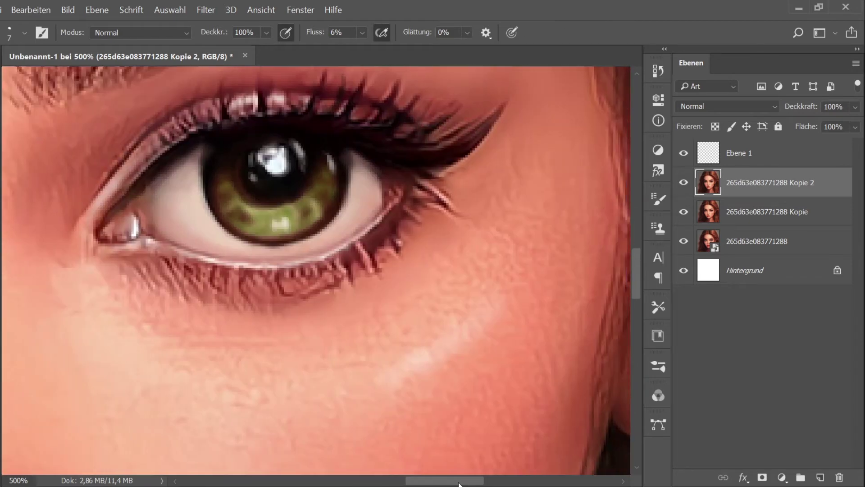
key(i)
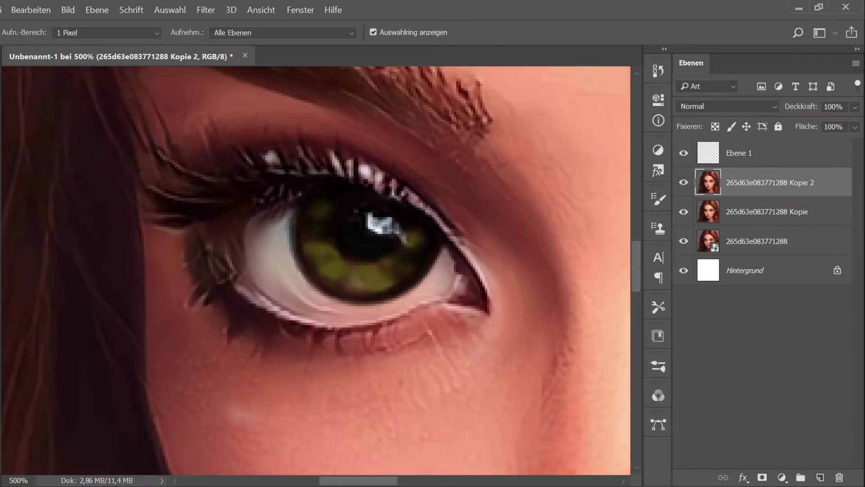
key(b)
scroll(315, 271, up, 1)
mouse_move(388, 316)
mouse_down()
mouse_move(346, 318)
mouse_move(322, 298)
mouse_move(411, 283)
mouse_up()
key(ctrl+z)
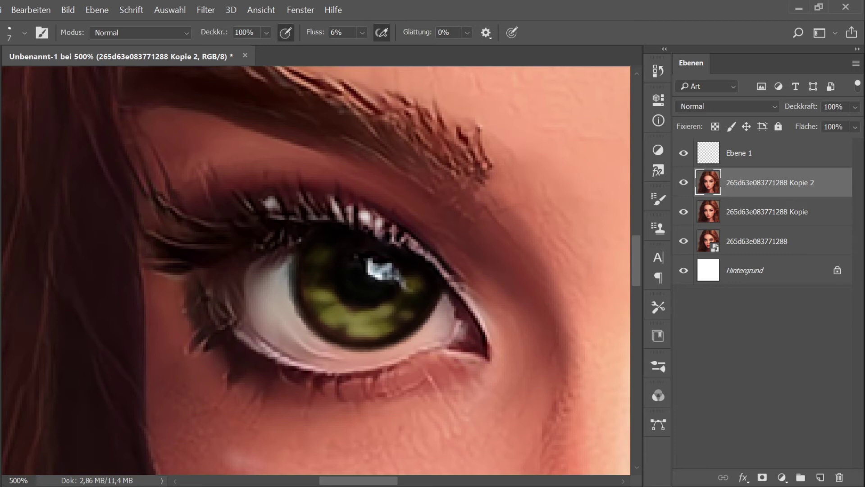
Step: Whiten the reflection beside the pupil of the same eye and reduce the brush to 3 px
drag(367, 263, 408, 280)
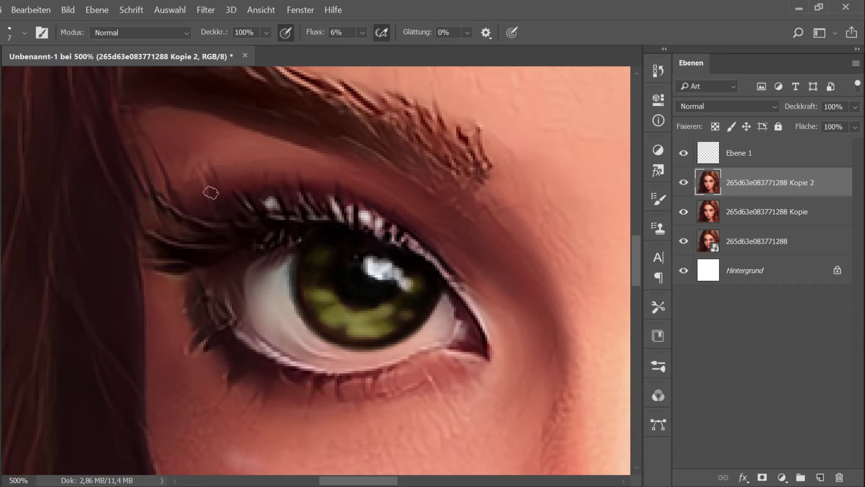
key(bracketleft)
key(bracketleft)
key(bracketleft)
key(bracketleft)
drag(350, 238, 341, 265)
drag(421, 282, 420, 296)
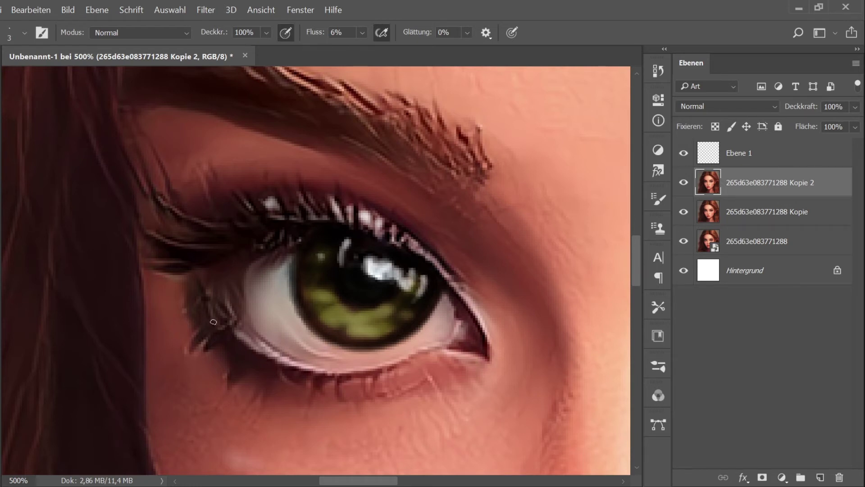
key(ctrl+z)
key(ctrl+z)
key(ctrl+z)
key(ctrl+z)
key(ctrl+z)
key(ctrl+z)
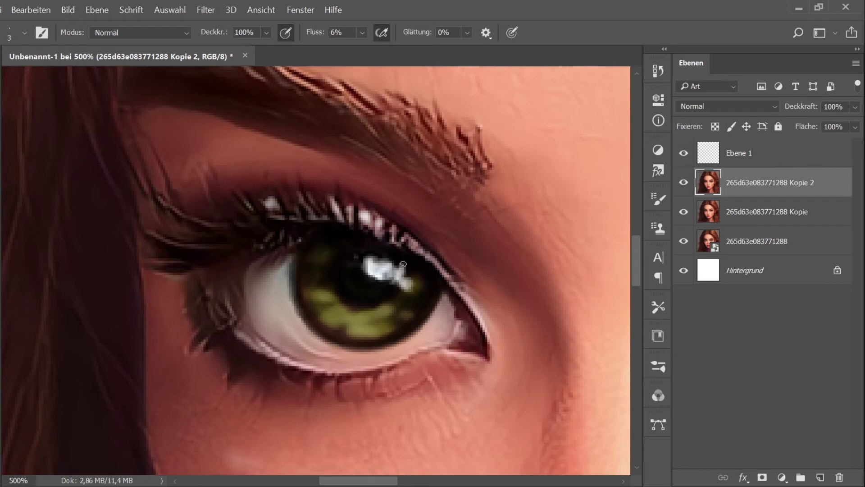
Step: Paint a thin white reflection beside the pupil and small light highlights in the lower iris and inner eye corner
drag(356, 254, 339, 271)
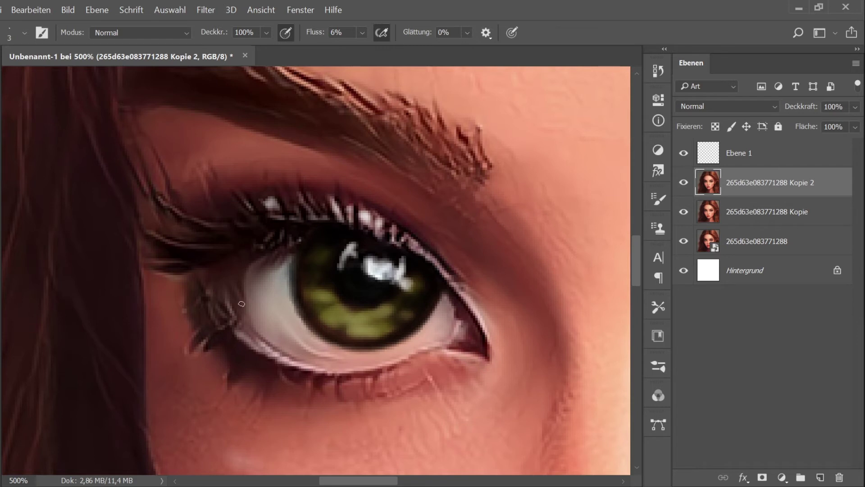
mouse_move(454, 333)
mouse_down()
mouse_move(458, 322)
mouse_move(413, 354)
mouse_up()
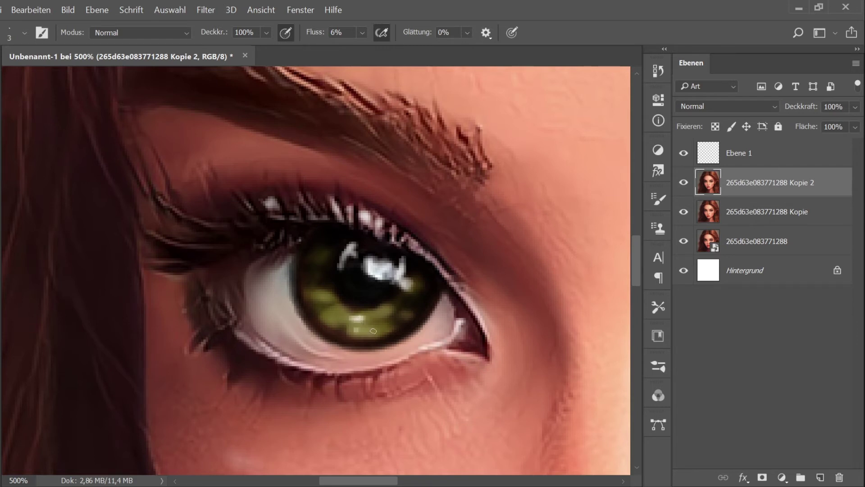
scroll(301, 345, down, 4)
scroll(345, 260, up, 2)
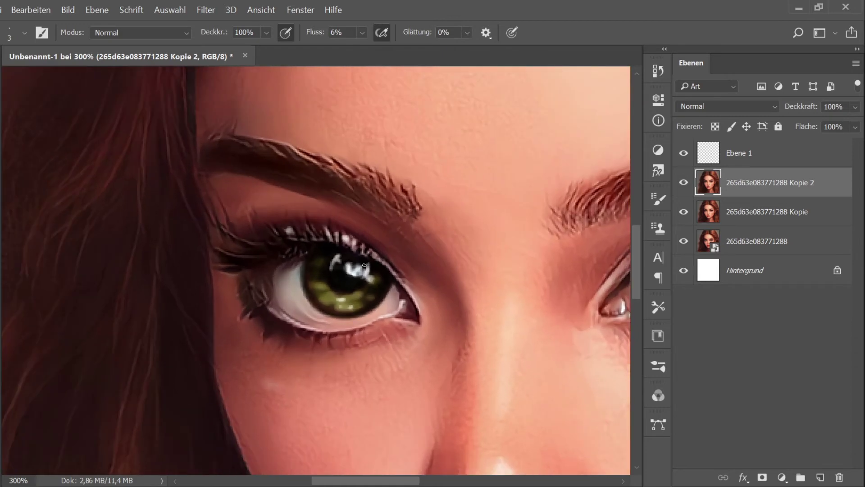
Step: Enlarge the brush to 10 px and paint over the clumped lower lashes at the outer corner of the repainted green eye
scroll(313, 312, down, 4)
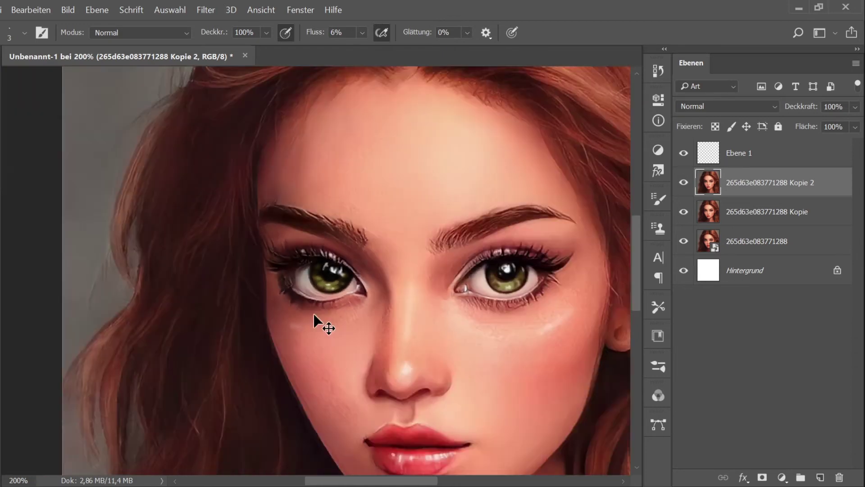
scroll(173, 215, up, 4)
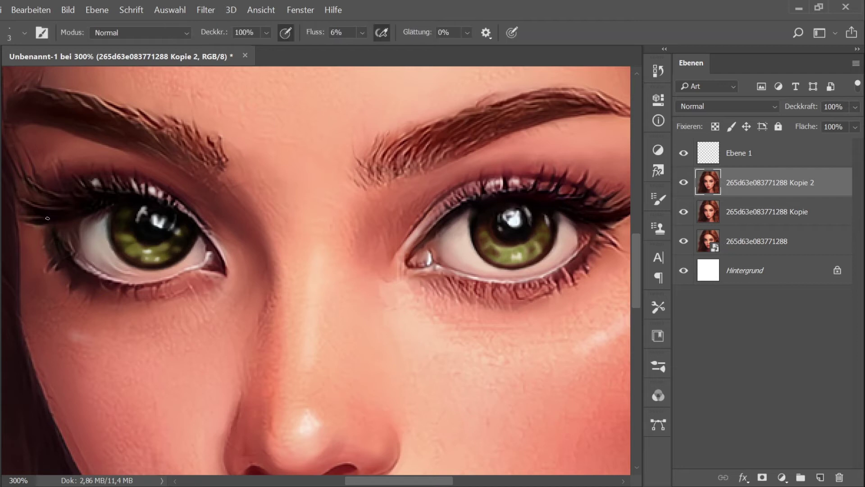
key(bracketright)
key(bracketright)
key(bracketright)
key(bracketright)
key(bracketright)
key(bracketright)
key(bracketright)
mouse_move(54, 273)
mouse_down()
mouse_move(107, 303)
mouse_move(57, 295)
mouse_up()
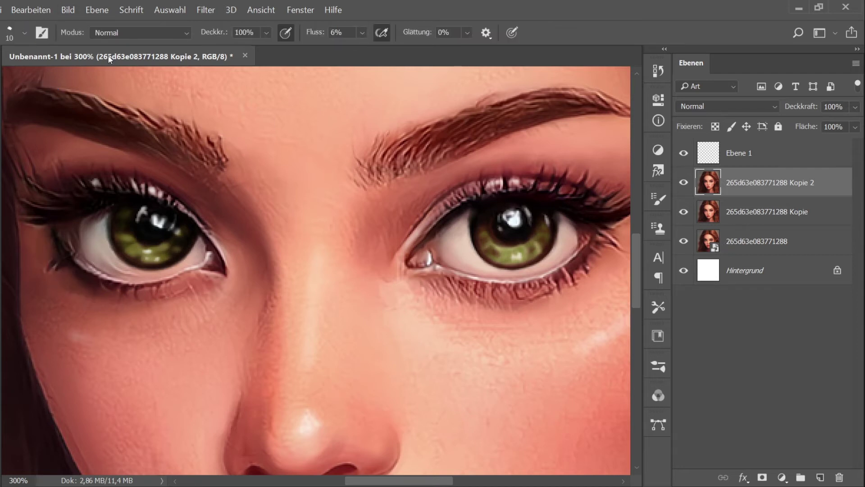
Step: Remove the remaining outer lower lashes and smooth the skin below with a 15 px brush and sampled skin tones
alt+click(45, 237)
key(bracketright)
alt+click(90, 300)
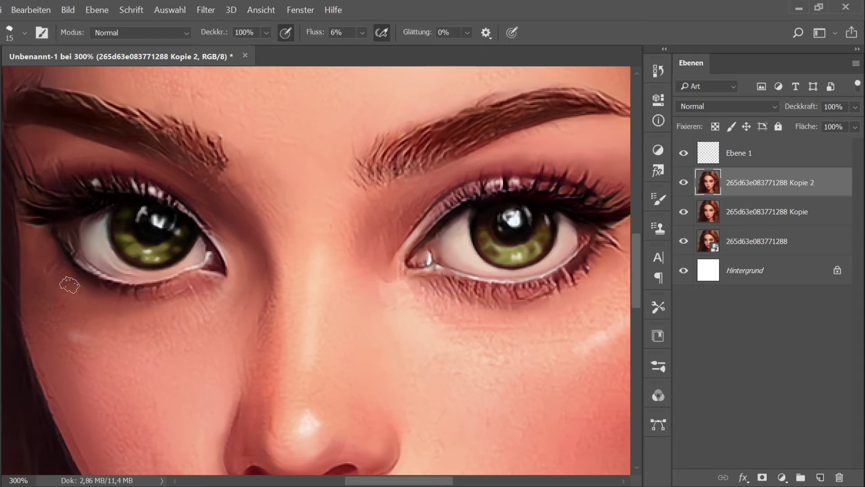
alt+click(57, 297)
alt+click(135, 289)
alt+click(79, 270)
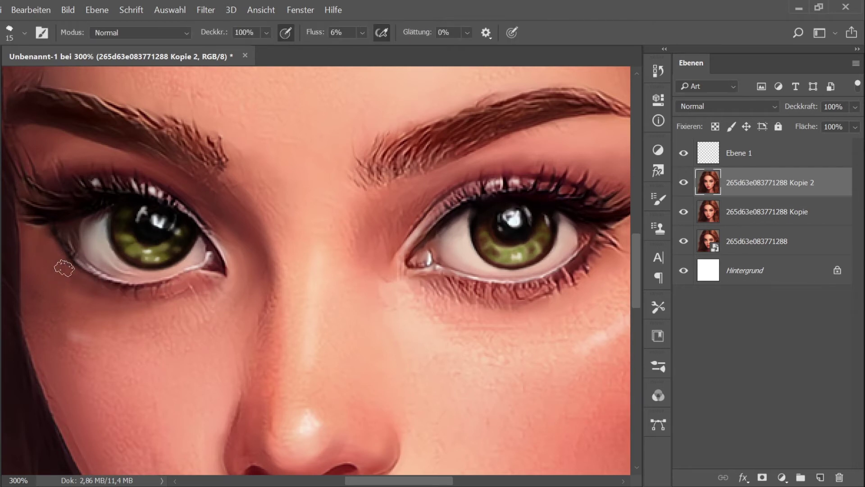
alt+click(75, 322)
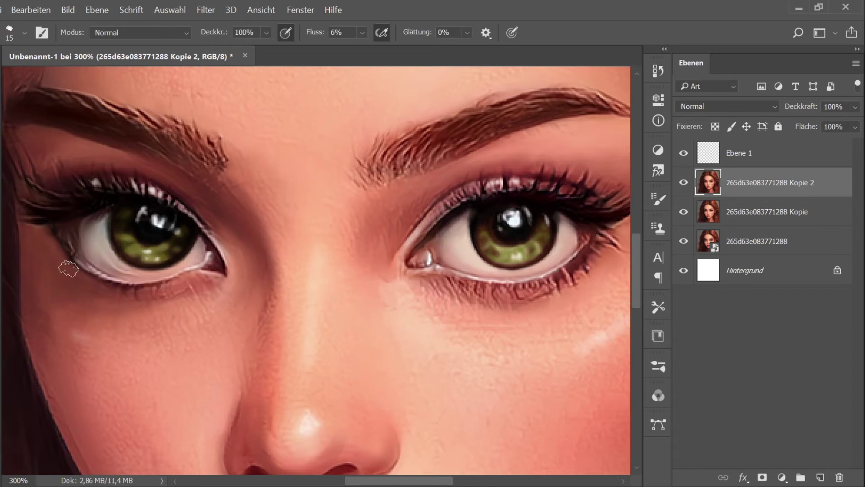
Step: Paint fine new lower lashes at the same outer eye corner with a 7 px brush at 40% flow
key(4)
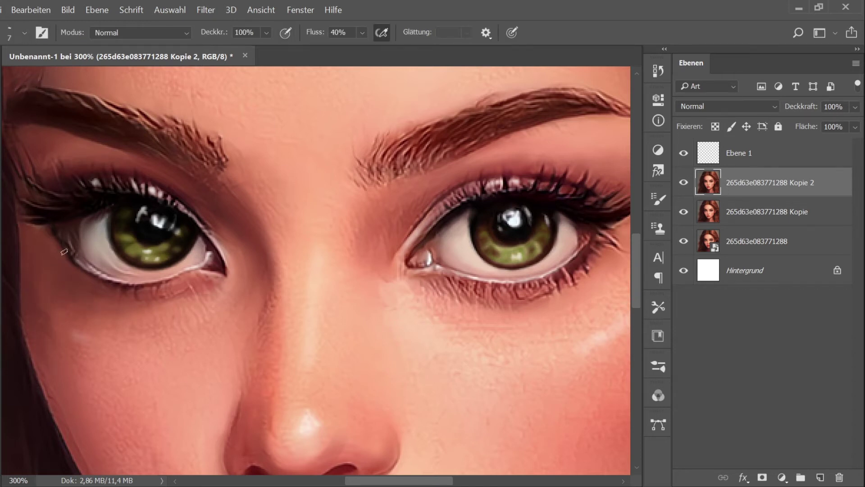
drag(59, 250, 40, 244)
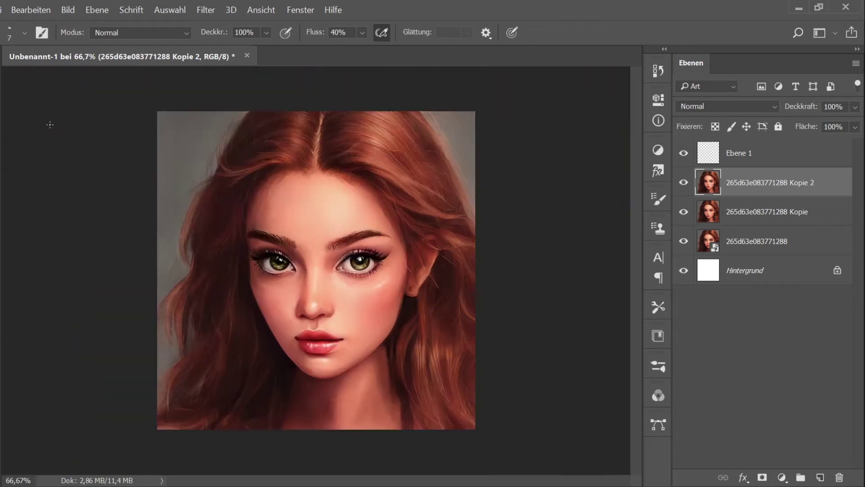
key(ctrl+plus)
key(ctrl+plus)
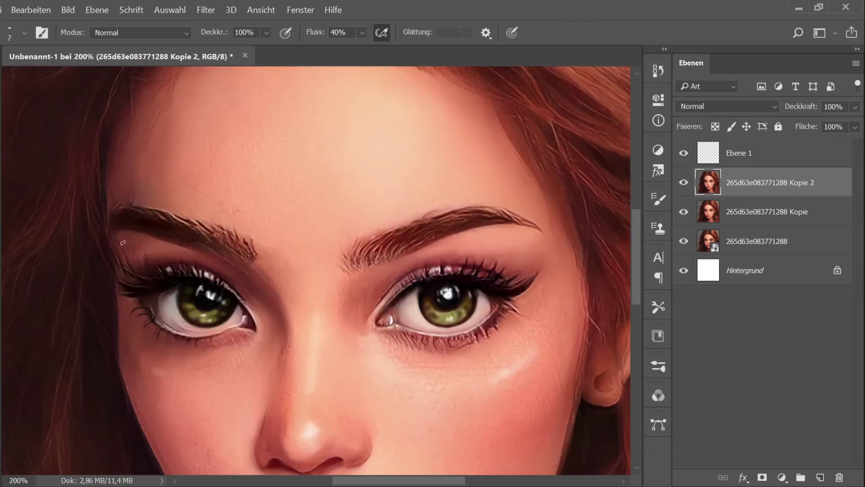
Step: Clean up the stray hairs above the outer end of the same eye's brow with skin color
scroll(316, 270, up, 2)
mouse_move(129, 233)
mouse_down()
mouse_move(163, 241)
mouse_move(113, 225)
mouse_move(110, 243)
mouse_up()
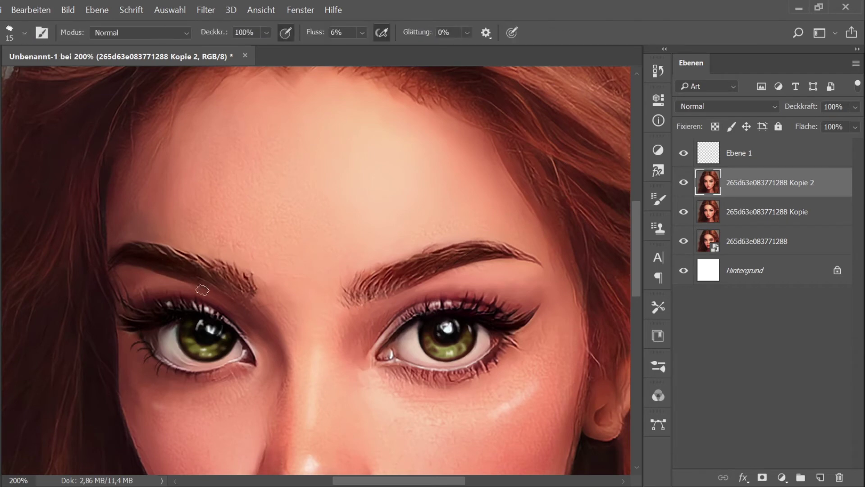
key(ctrl+minus)
key(ctrl+minus)
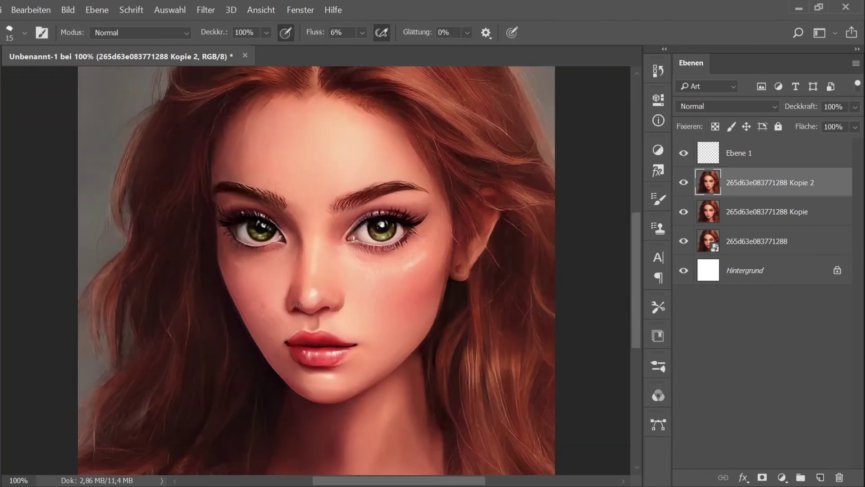
Step: Hide the layer 265d63e083771288 Kopie, compare Kopie 2 on and off, duplicate Kopie 2 and hide it
click(683, 211)
click(684, 182)
click(683, 182)
click(683, 182)
click(685, 185)
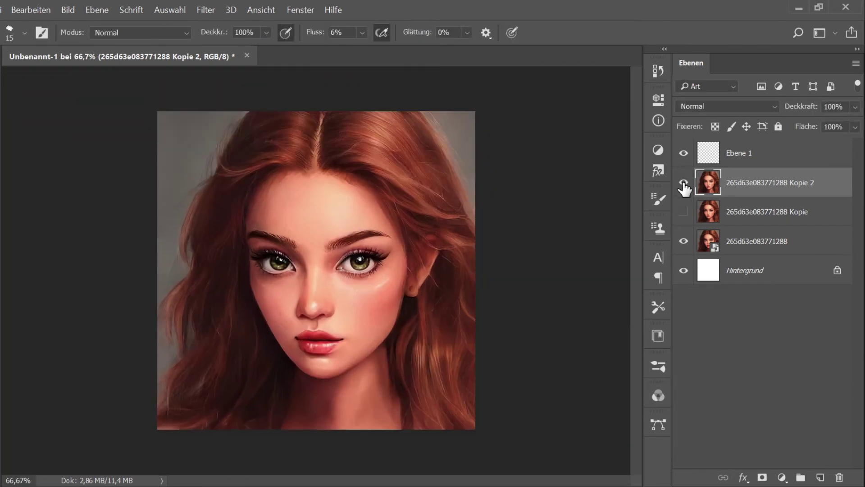
key(ctrl+j)
click(684, 211)
Step: Reduce the 40% flow brush to 7 px and paint fine strands throughout the hair with sampled hair colors
key(y)
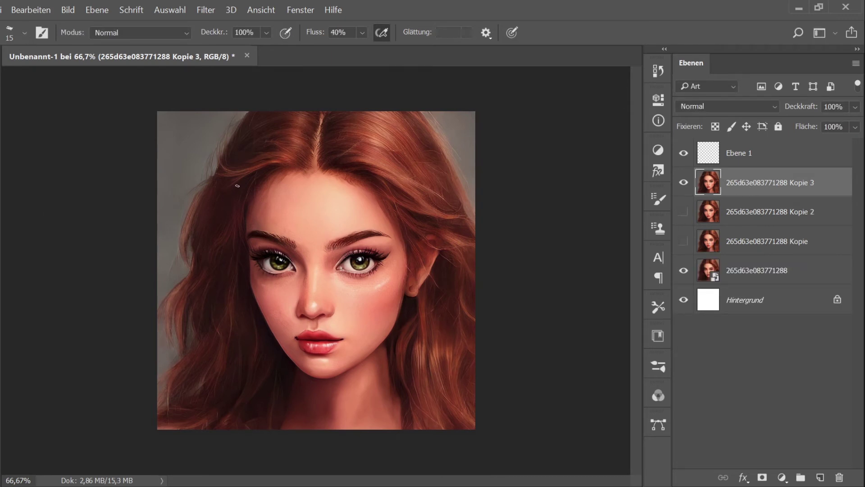
key(i)
key(y)
key(bracketleft)
key(bracketleft)
key(bracketleft)
key(bracketleft)
alt+click(179, 289)
alt+click(408, 388)
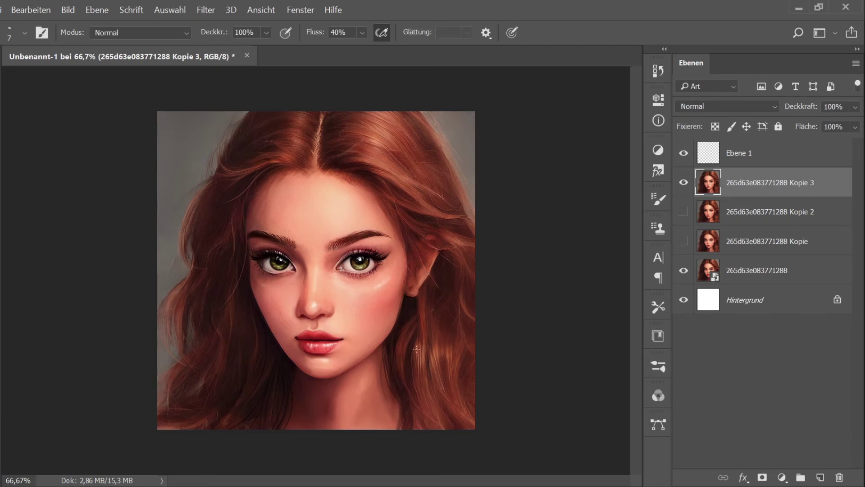
alt+click(225, 338)
alt+click(241, 303)
alt+click(380, 138)
Step: Sample a dark hair color and paint strands sweeping back from the temple above the ear
key(ctrl+plus)
key(ctrl+plus)
scroll(382, 286, right, 5)
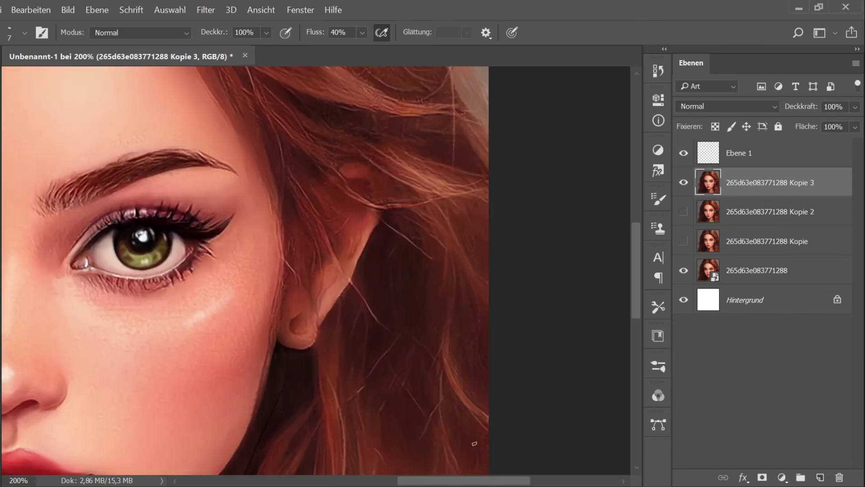
scroll(382, 285, up, 1)
alt+click(324, 226)
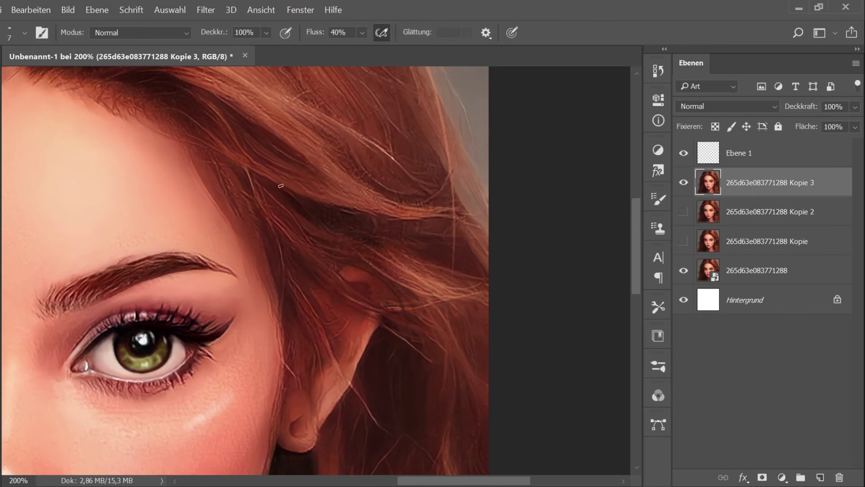
mouse_move(383, 247)
mouse_down()
mouse_move(446, 234)
mouse_move(486, 238)
mouse_move(383, 218)
mouse_move(487, 225)
mouse_up()
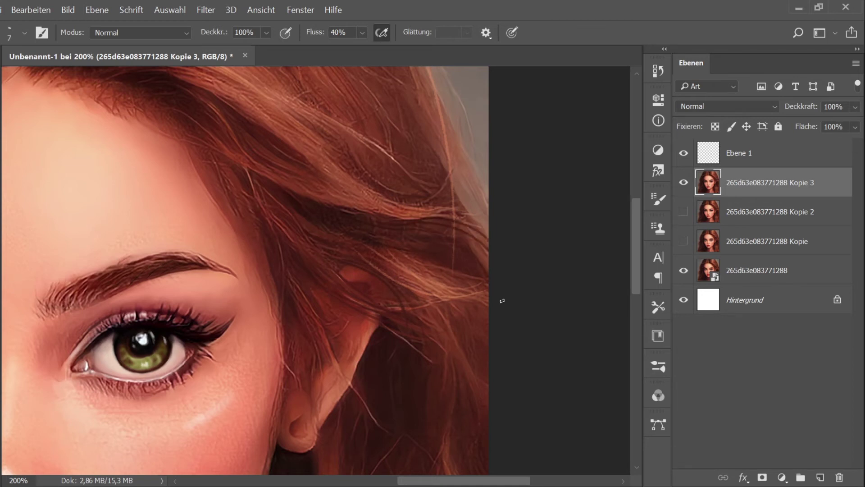
Step: Paint reddish-brown strands falling across the ear and into the dark hair behind it with sampled hair colors
scroll(252, 348, down, 2)
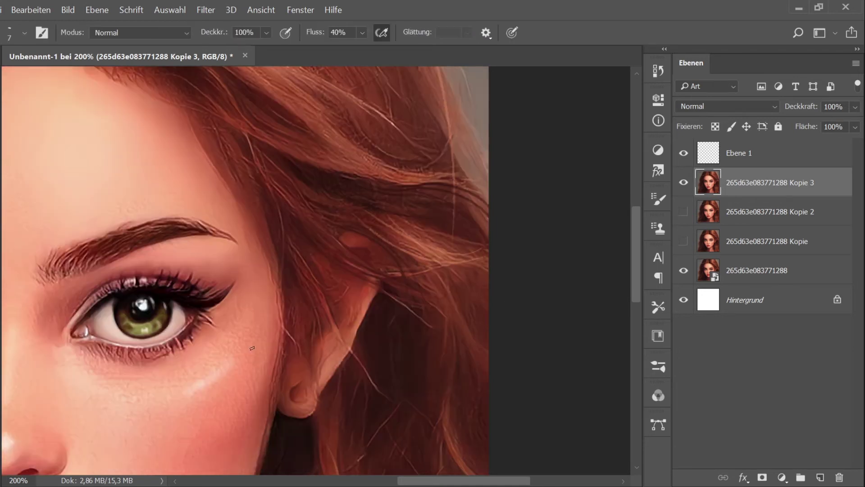
mouse_move(322, 315)
mouse_down()
mouse_move(342, 352)
mouse_move(401, 397)
mouse_up()
alt+click(297, 234)
scroll(396, 392, down, 3)
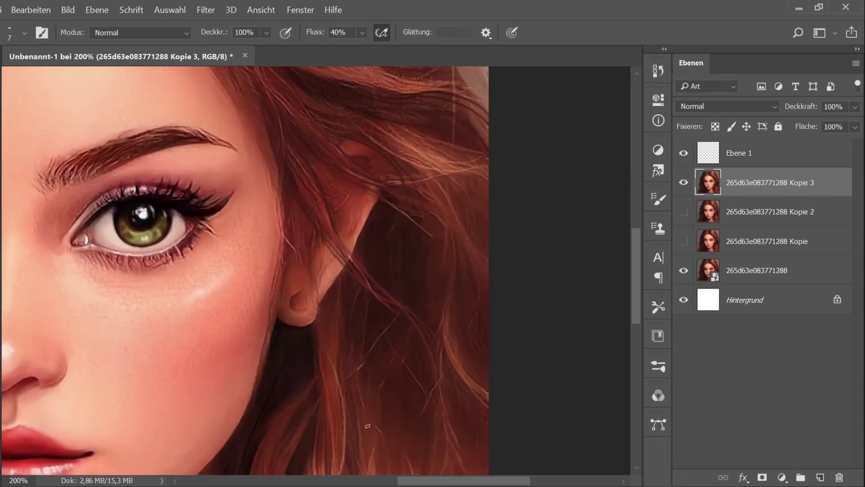
scroll(390, 373, up, 2)
alt+click(282, 429)
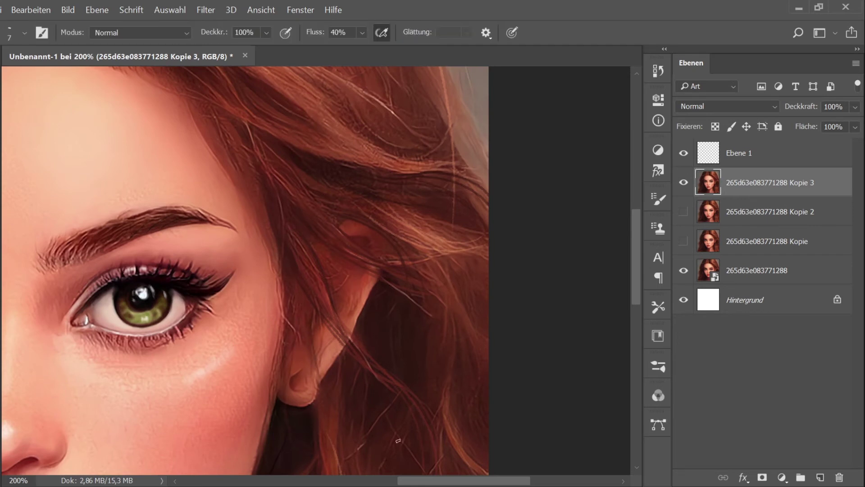
scroll(389, 428, down, 1)
Step: Duplicate the hair layer, hide 265d63e083771288 Kopie 3 and choose the 10 px brush with 6% flow
key(ctrl+j)
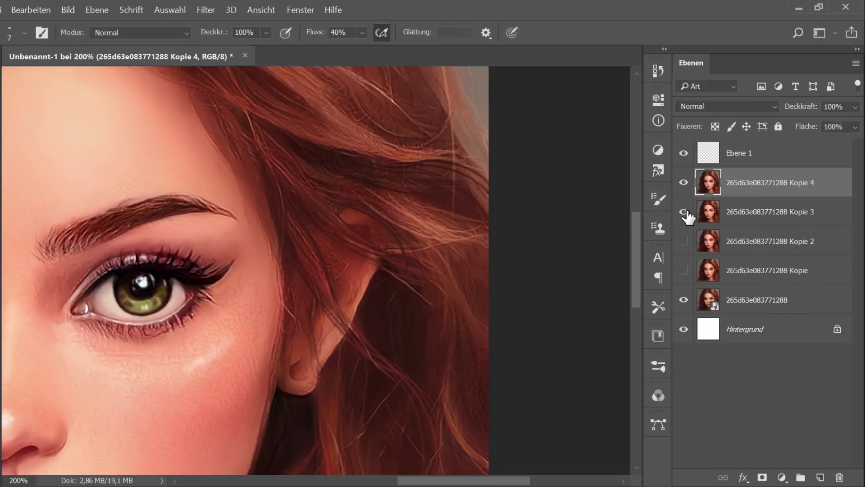
click(683, 211)
click(26, 34)
click(51, 188)
click(34, 77)
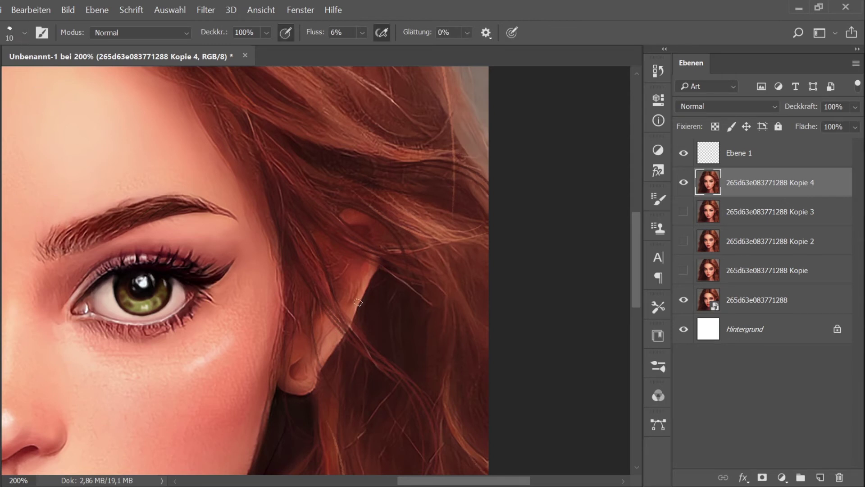
Step: Reduce the brush to 6 px and refine the ear's rim, inner area and lobe with sampled skin tones
key(bracketleft)
key(bracketleft)
key(bracketleft)
key(bracketleft)
alt+click(374, 265)
drag(373, 264, 354, 317)
alt+click(354, 201)
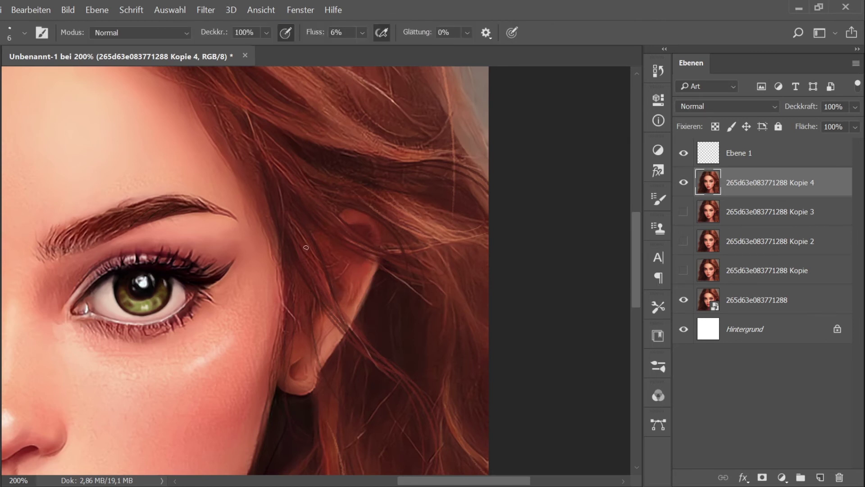
alt+click(335, 321)
alt+click(329, 329)
alt+click(306, 360)
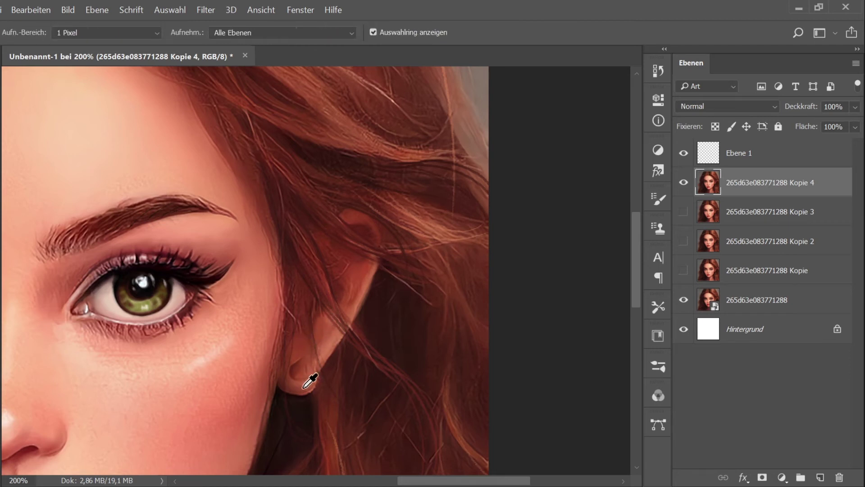
key(alt)
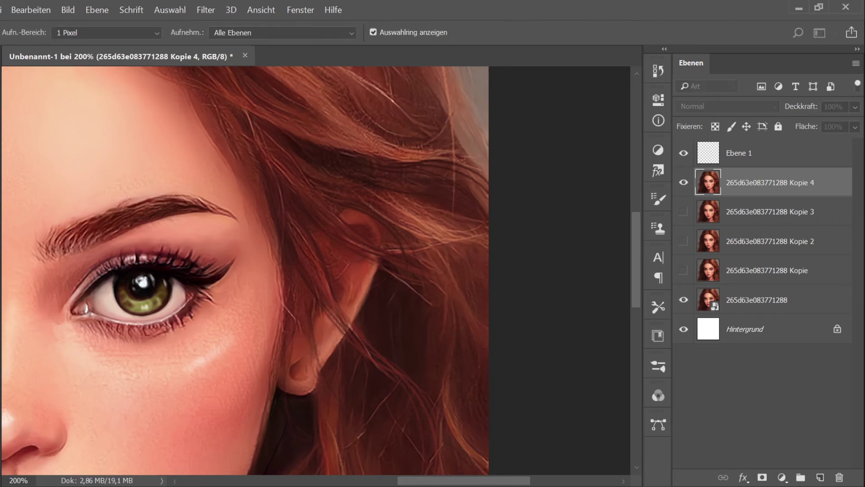
Step: Paint a round beige pearl stud with a dark rim on the earlobe and compare the layer on and off
scroll(307, 306, down, 2)
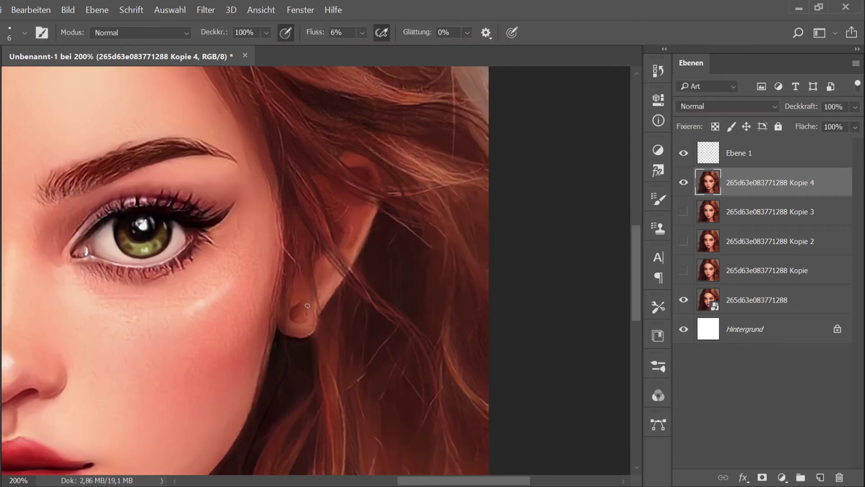
mouse_move(307, 306)
mouse_down()
mouse_move(290, 310)
mouse_move(299, 308)
mouse_up()
key(alt)
drag(302, 302, 291, 323)
mouse_move(306, 320)
mouse_down()
mouse_move(309, 311)
mouse_move(296, 324)
mouse_move(308, 311)
mouse_move(297, 306)
mouse_up()
alt+click(299, 315)
alt+click(295, 322)
click(684, 182)
click(684, 182)
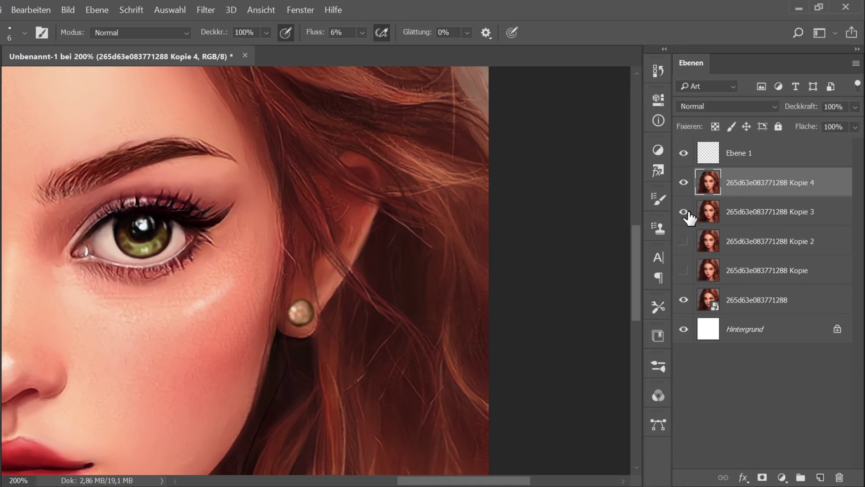
Step: Repaint the pearl stud in warm copper tones with white highlights on its upper half
alt+click(379, 317)
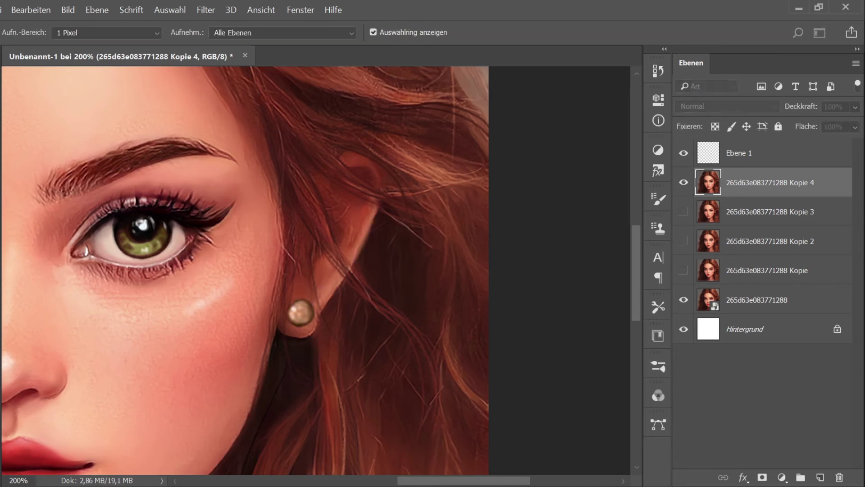
mouse_move(301, 312)
mouse_down()
mouse_move(235, 297)
mouse_move(308, 281)
mouse_move(179, 272)
mouse_move(295, 310)
mouse_up()
key(alt)
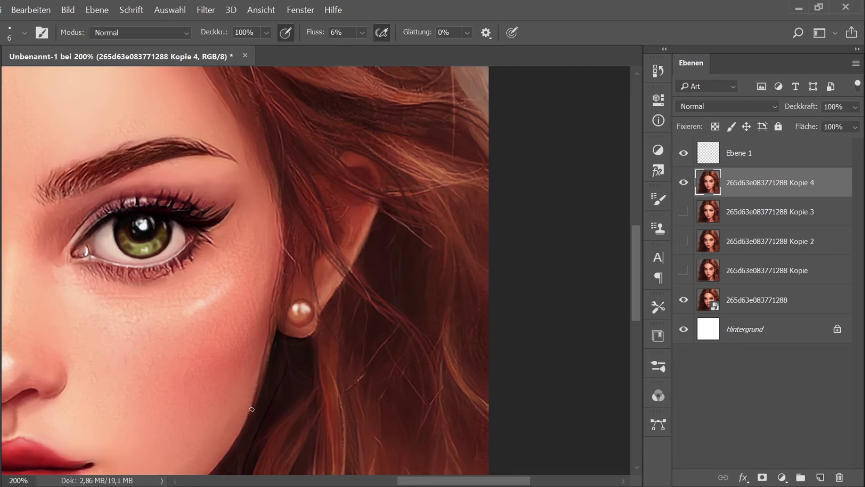
Step: Shade the pearl's center dark red and its lower rim bluish purple, keeping the white highlights
drag(251, 409, 316, 289)
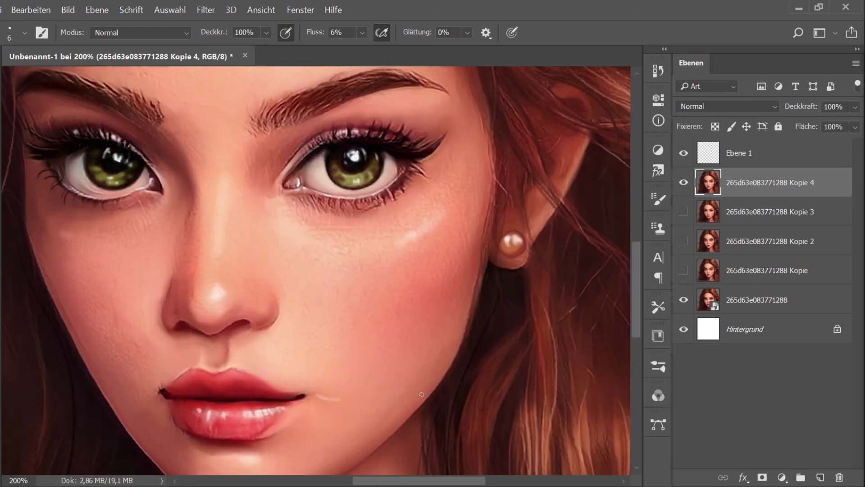
scroll(421, 394, up, 3)
scroll(367, 379, up, 4)
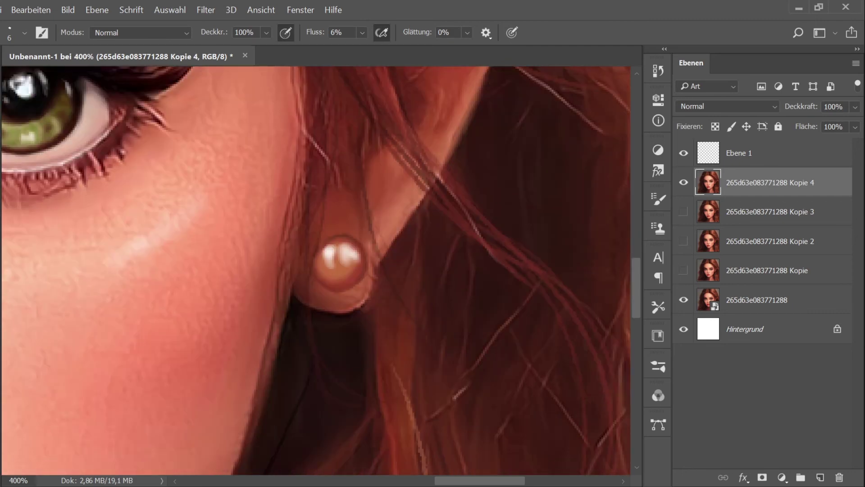
mouse_move(353, 262)
mouse_down()
mouse_move(346, 283)
mouse_move(337, 250)
mouse_move(323, 268)
mouse_move(345, 286)
mouse_move(349, 225)
mouse_move(360, 268)
mouse_move(337, 264)
mouse_move(331, 280)
mouse_move(317, 271)
mouse_move(339, 278)
mouse_up()
mouse_move(357, 248)
mouse_down()
mouse_move(331, 268)
mouse_move(340, 282)
mouse_up()
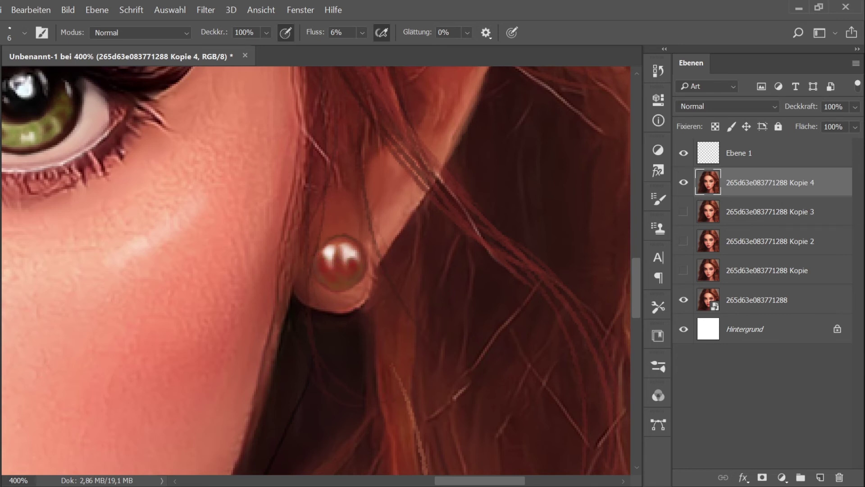
mouse_move(334, 284)
mouse_down()
mouse_move(316, 262)
mouse_move(347, 286)
mouse_move(363, 249)
mouse_move(353, 272)
mouse_move(316, 261)
mouse_up()
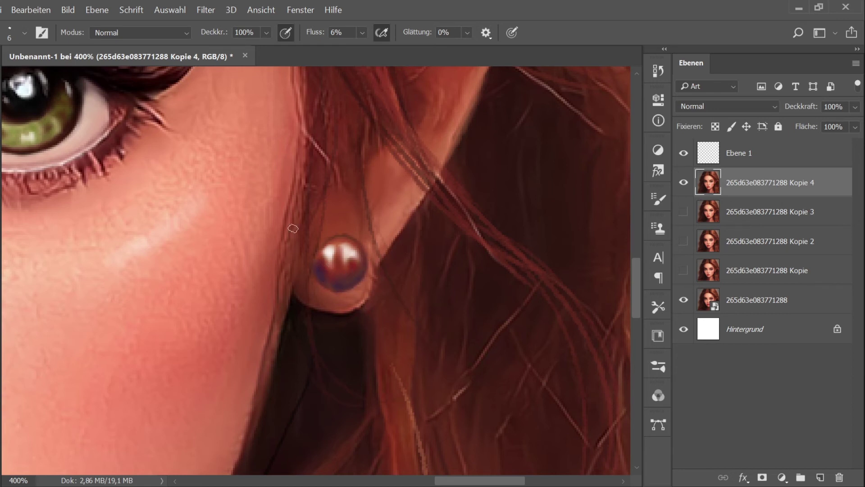
Step: Paint thin hair strands falling beside the pearl earring and jaw with a 6 px brush at 40% flow and sampled hair colors
key(bracketleft)
key(bracketleft)
key(bracketleft)
key(ctrl+minus)
key(ctrl+minus)
key(ctrl+minus)
key(ctrl+minus)
key(ctrl+plus)
key(ctrl+plus)
drag(606, 342, 301, 273)
key(b)
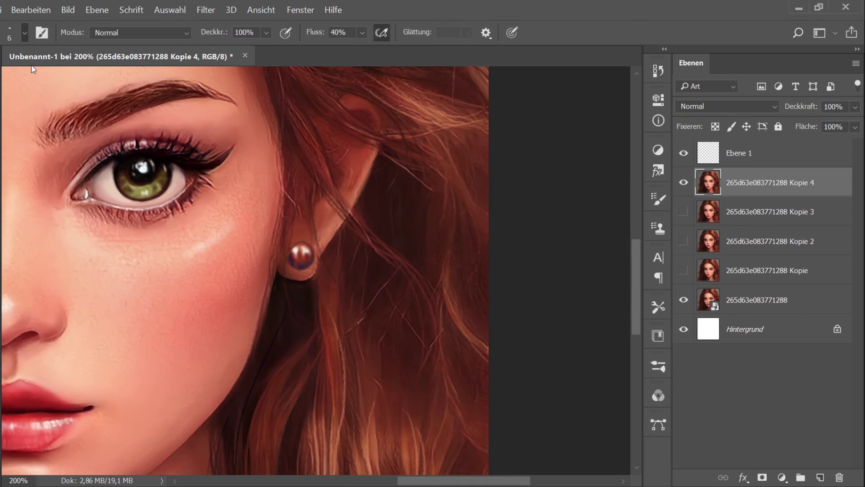
mouse_move(298, 164)
mouse_down()
mouse_move(280, 361)
mouse_move(288, 353)
mouse_move(277, 362)
mouse_up()
alt+click(324, 431)
alt+click(361, 450)
drag(323, 194, 295, 388)
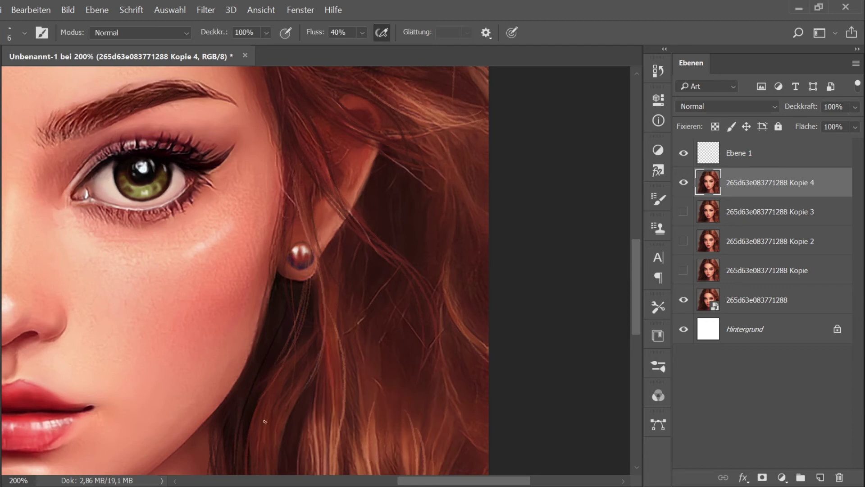
Step: Add more fine reddish hair strands from the ear past the pearl earring down beside the jaw
drag(326, 198, 321, 417)
drag(306, 254, 289, 347)
drag(291, 166, 285, 397)
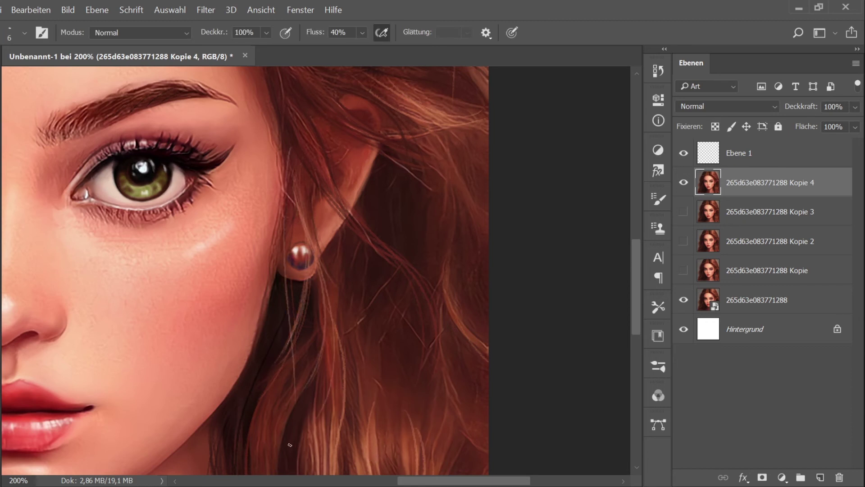
mouse_move(303, 227)
mouse_down()
mouse_move(293, 356)
mouse_move(319, 290)
mouse_move(306, 311)
mouse_up()
key(ctrl+z)
drag(296, 198, 303, 280)
scroll(234, 367, down, 4)
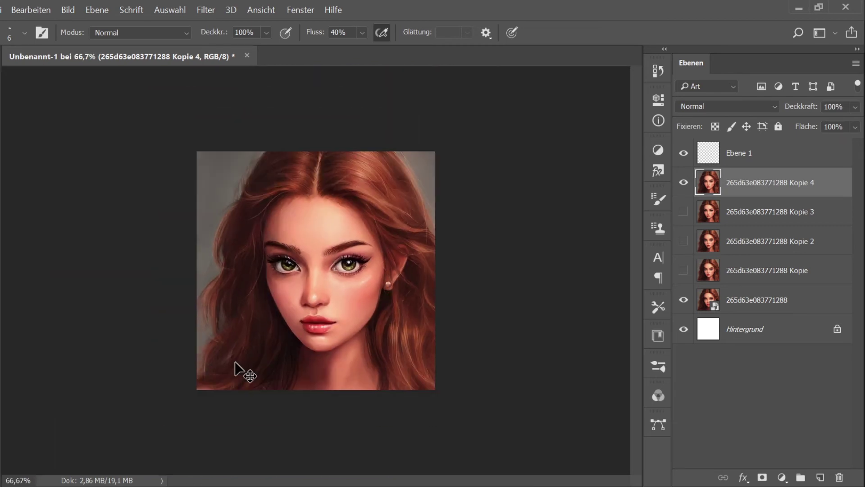
scroll(234, 361, up, 1)
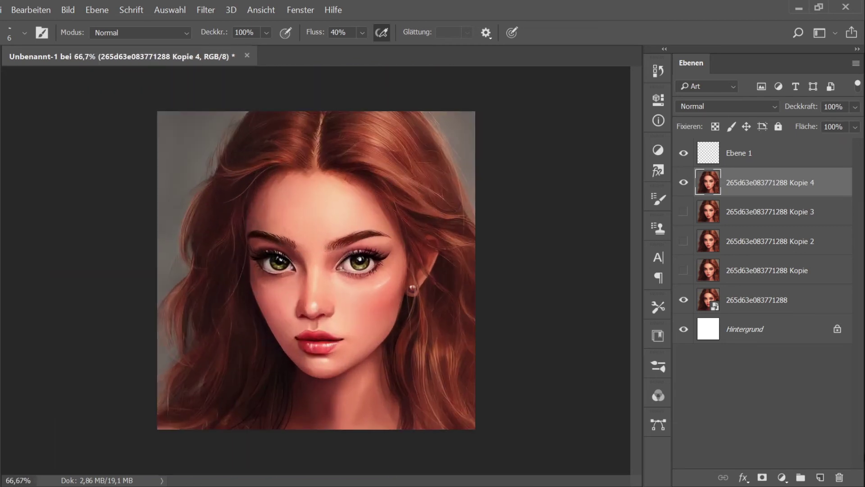
Step: Duplicate the retouched portrait layer and brush cool blue-gray tones onto the background with a 66 px textured brush at 6% flow
click(683, 182)
key(ctrl+j)
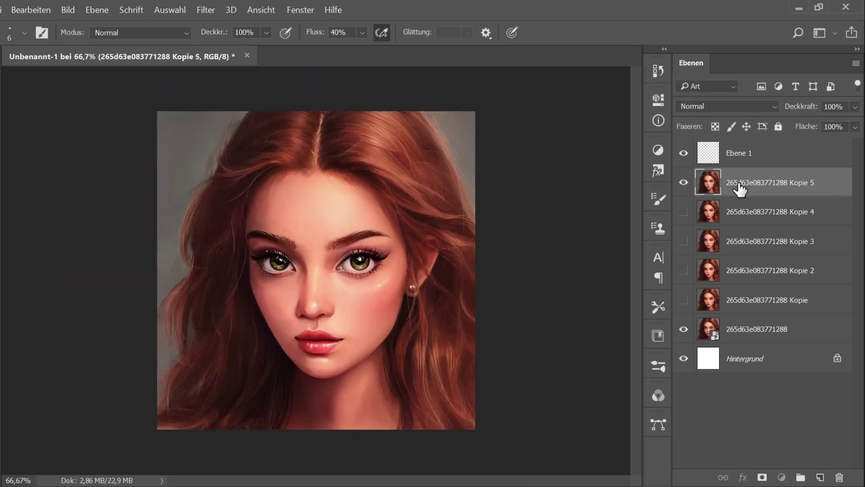
key(i)
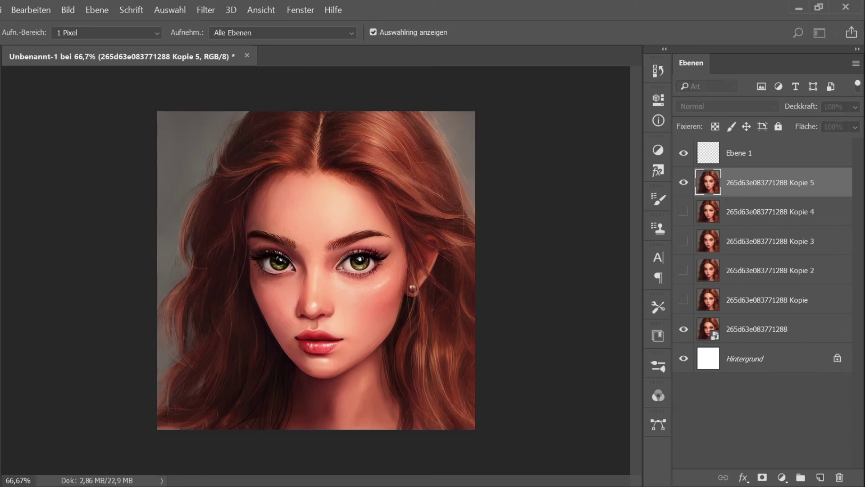
key(b)
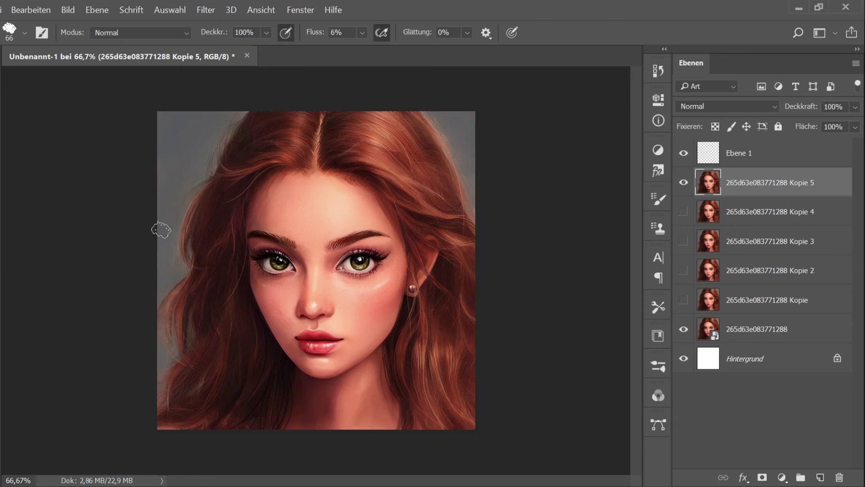
key(i)
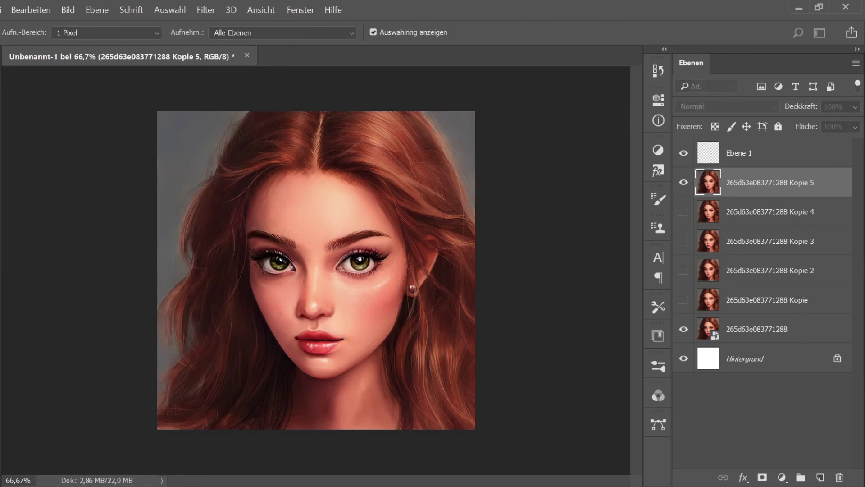
key(b)
Step: Paint the background corners around the hair light blue on a new layer and smooth the strokes into a soft gradient
click(820, 477)
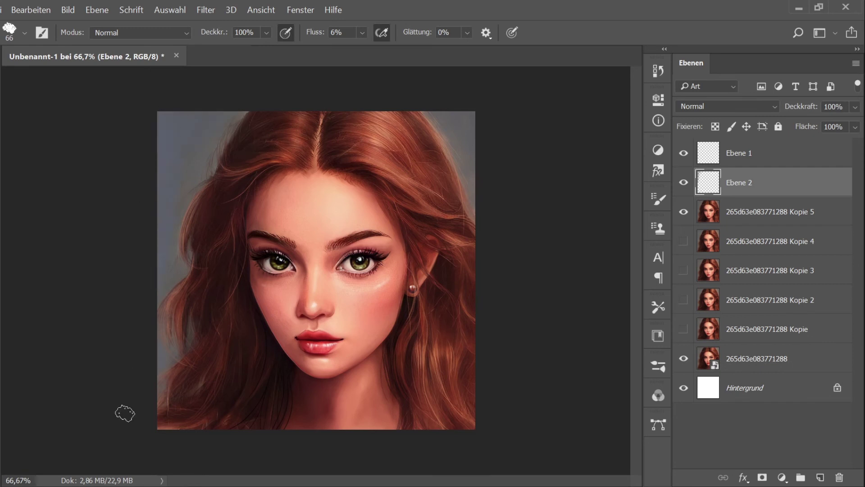
alt+click(176, 136)
mouse_move(147, 150)
mouse_down()
mouse_move(228, 101)
mouse_move(158, 341)
mouse_move(147, 186)
mouse_move(150, 361)
mouse_up()
mouse_move(470, 106)
mouse_down()
mouse_move(487, 219)
mouse_move(436, 73)
mouse_up()
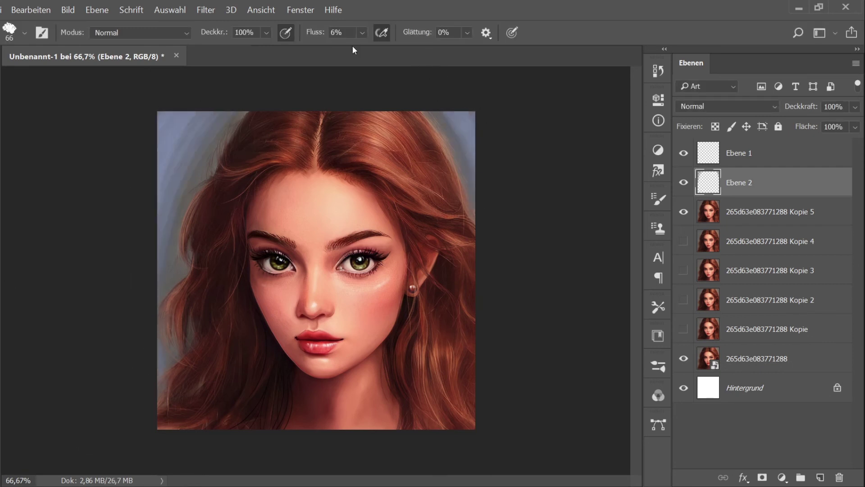
mouse_move(209, 114)
mouse_down()
mouse_move(170, 110)
mouse_move(170, 102)
mouse_up()
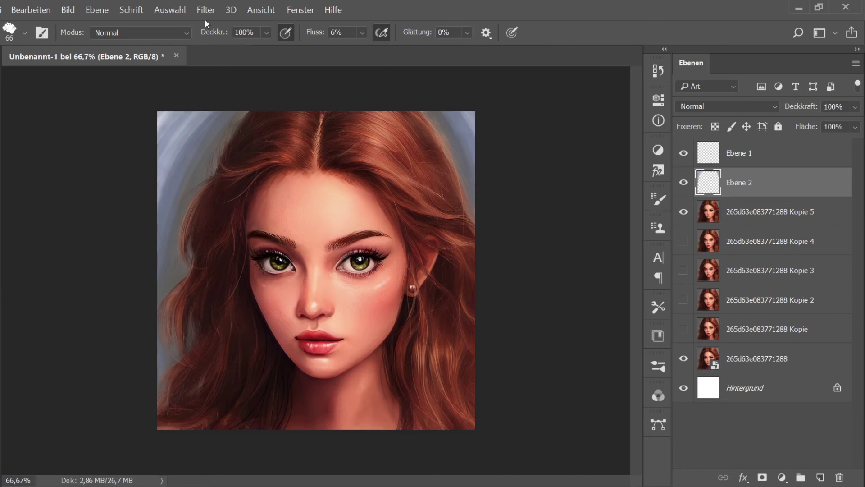
key(space)
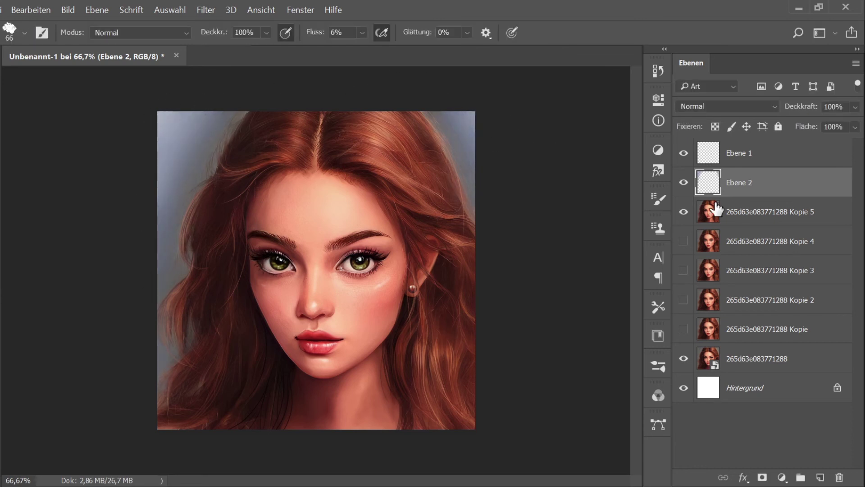
Step: Merge the blue background layer with a duplicate of the portrait, hide the original portrait copy and clip Ebene 1 to the merged layer
key(alt+bracketleft)
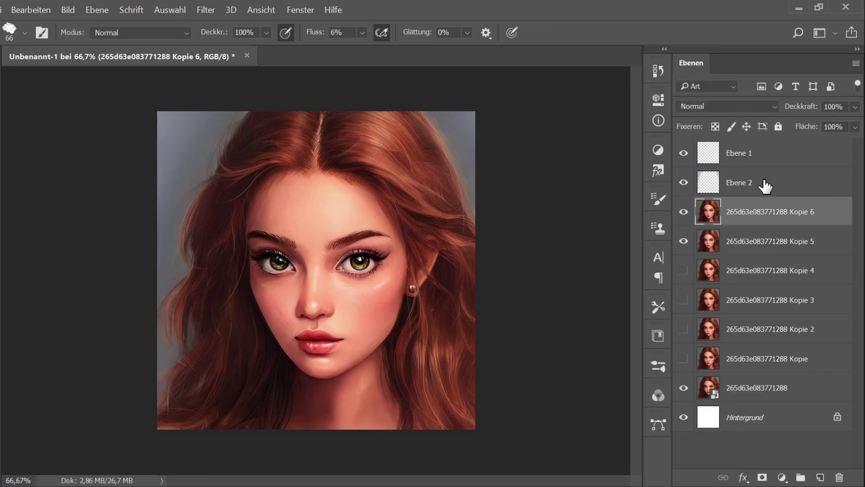
click(769, 183)
click(683, 211)
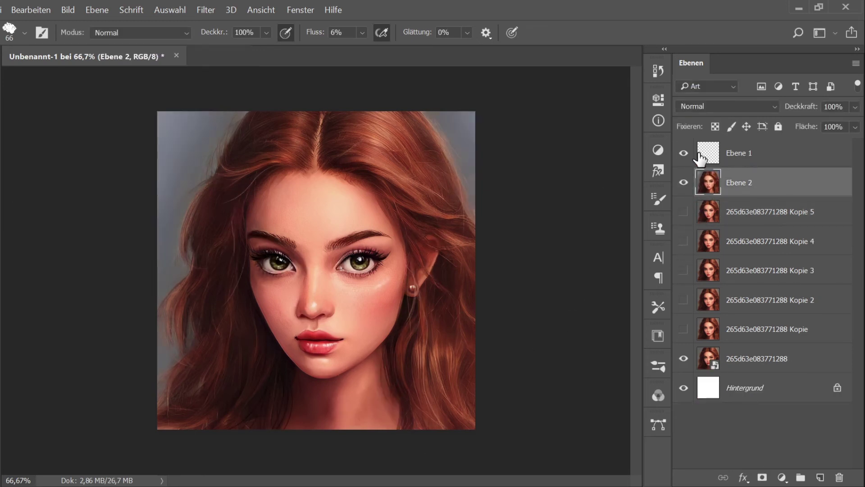
alt+click(759, 167)
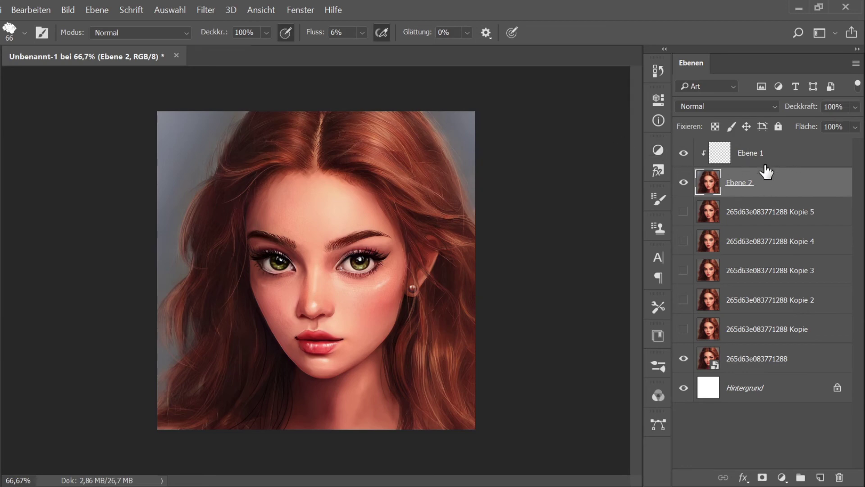
Step: Try several Color Lookup presets on an adjustment layer clipped to the merged portrait
key(Down)
key(Down)
key(Down)
key(Down)
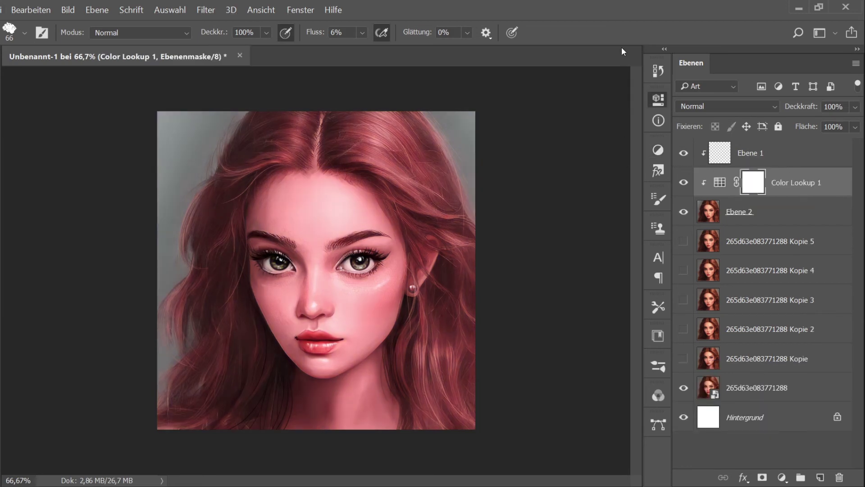
key(Down)
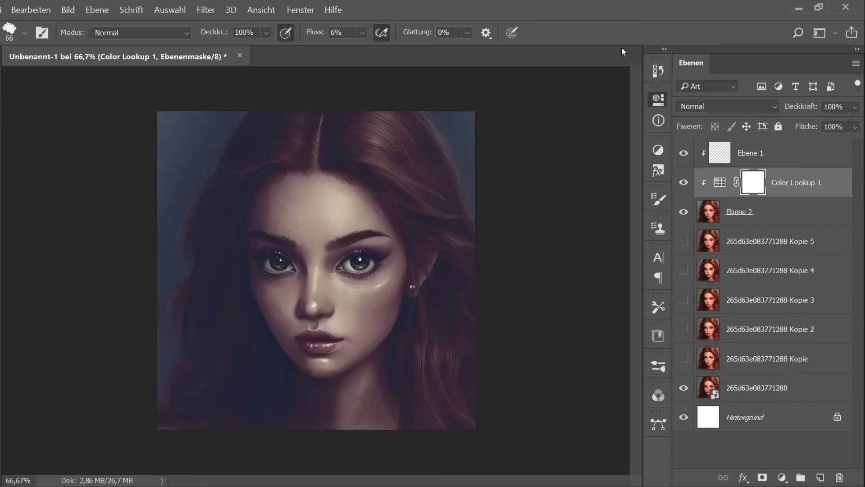
key(Down)
key(Down)
key(Down)
key(Down)
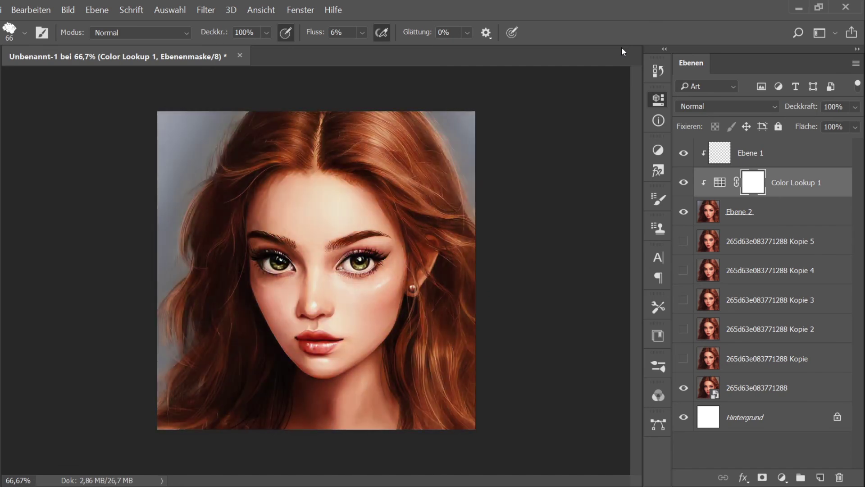
Step: Clip Vibrance, Exposure, Levels, Brightness/Contrast and brightening Curves adjustments to the portrait, and invert the Curves mask to black
click(683, 182)
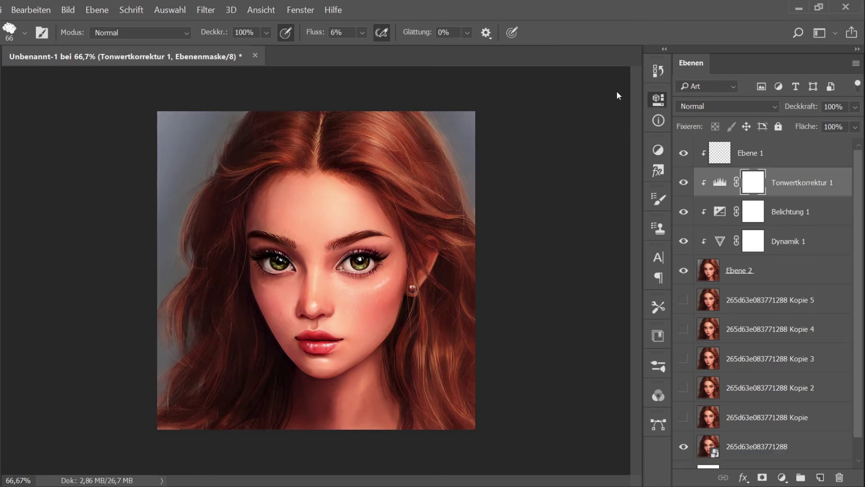
click(658, 150)
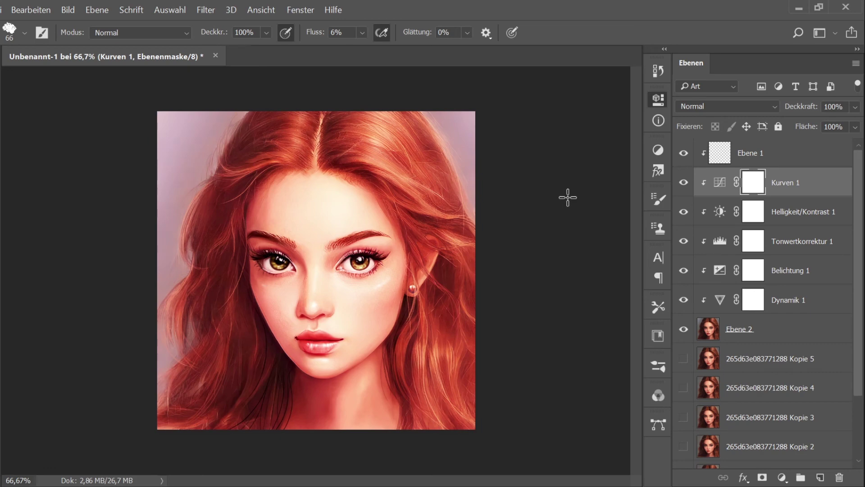
key(ctrl+i)
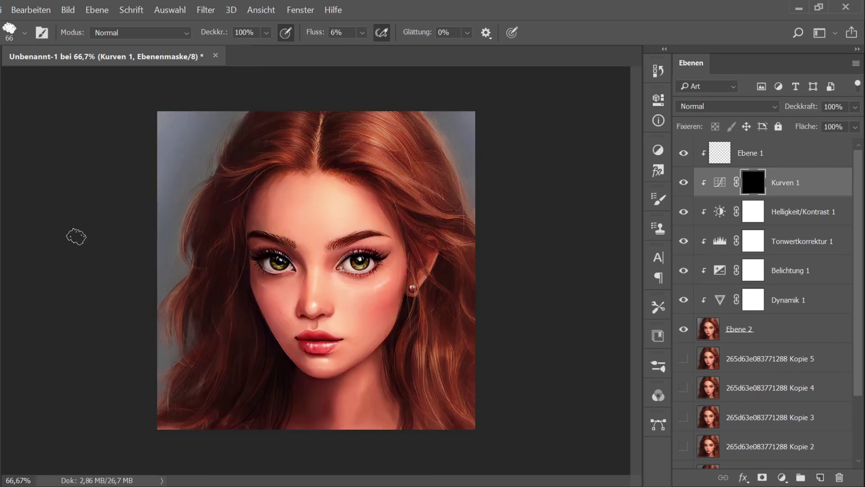
Step: Paint soft highlights over the face and hair on the Curves mask with a 99 px soft brush at 6% flow
key(b)
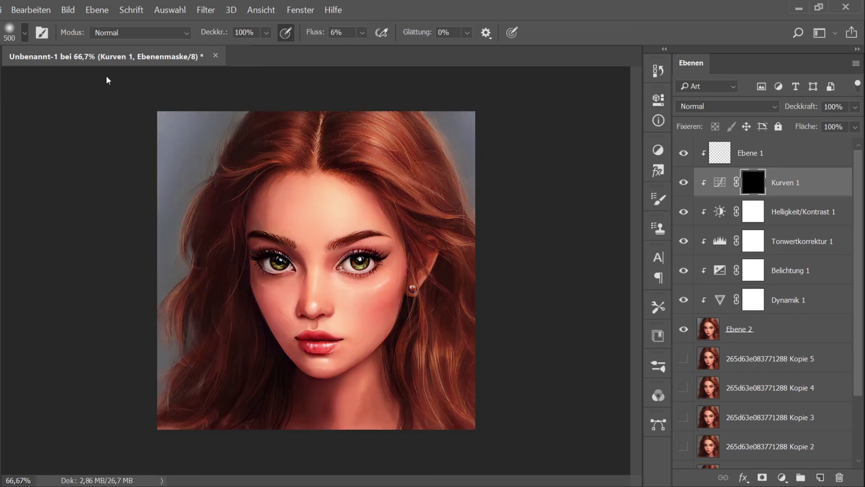
click(345, 308)
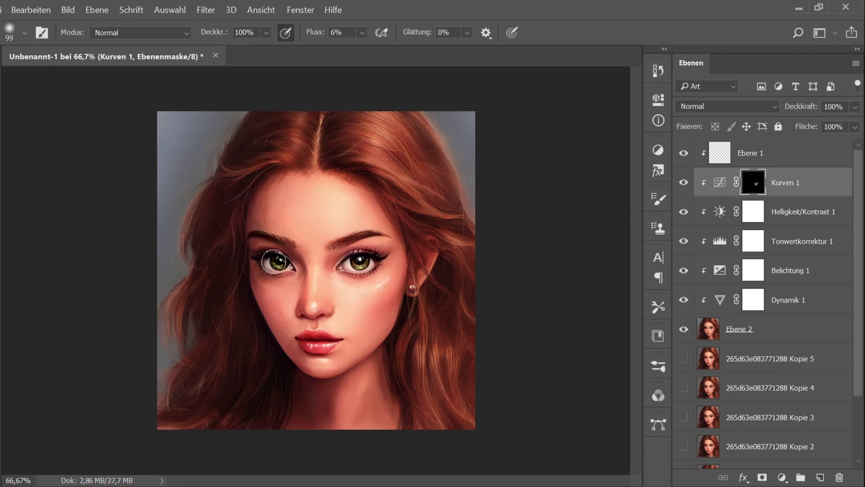
mouse_move(311, 306)
mouse_down()
mouse_move(319, 203)
mouse_move(285, 253)
mouse_move(336, 405)
mouse_move(275, 262)
mouse_move(296, 278)
mouse_up()
mouse_move(420, 274)
mouse_down()
mouse_move(405, 359)
mouse_move(377, 444)
mouse_move(318, 116)
mouse_move(373, 107)
mouse_move(300, 153)
mouse_move(264, 160)
mouse_move(189, 298)
mouse_move(156, 414)
mouse_move(209, 416)
mouse_up()
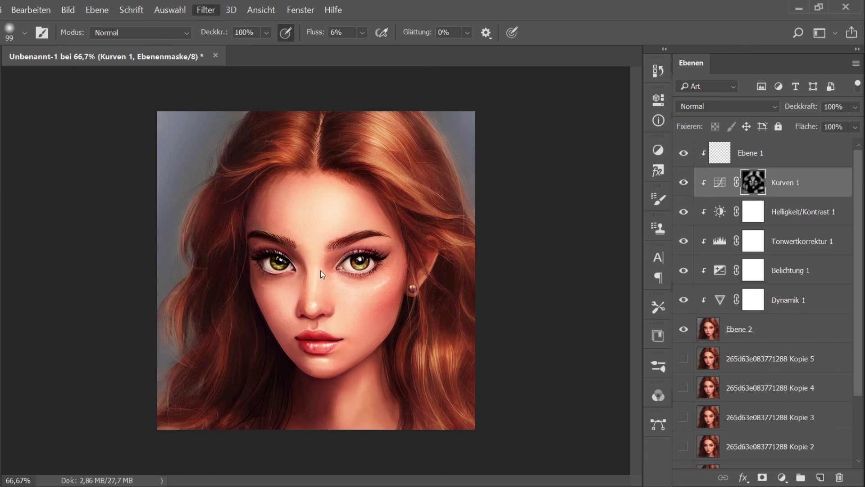
Step: Compare the highlight Curves layer on and off and set its opacity to 40%
key(h)
key(b)
click(683, 182)
click(683, 182)
click(683, 182)
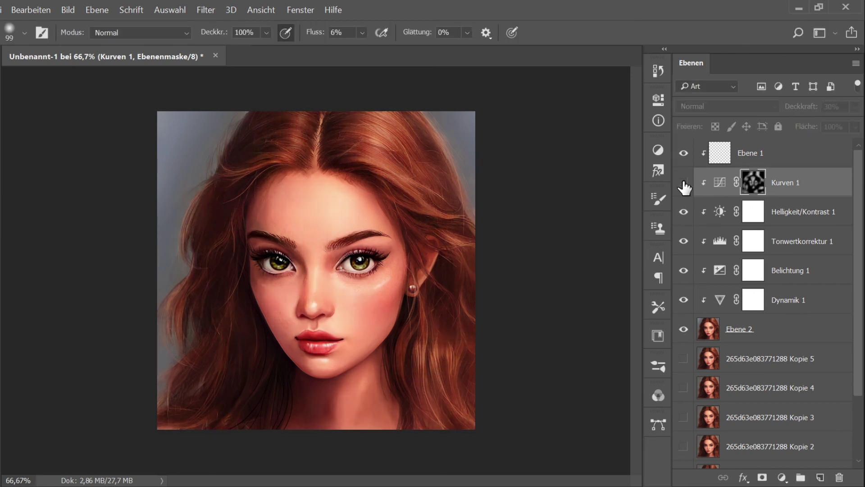
click(683, 182)
drag(814, 128, 815, 128)
click(684, 183)
click(684, 184)
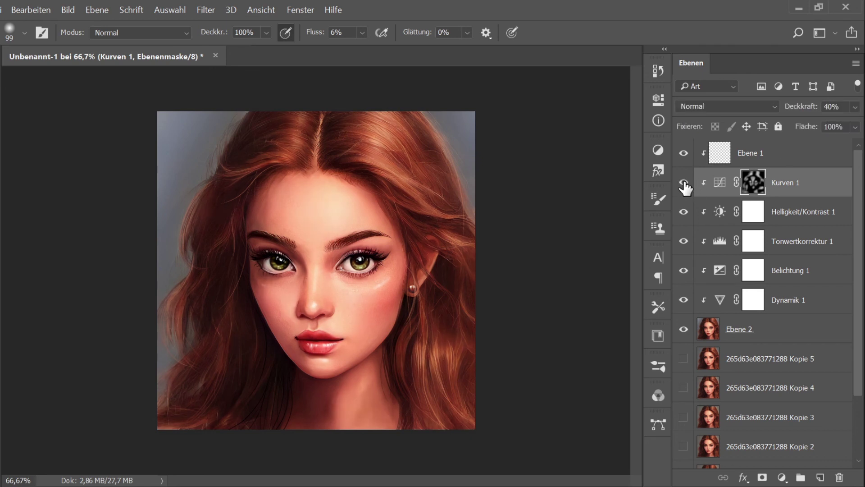
Step: Add a darkening Curves adjustment directly above Brightness/Contrast and invert its mask to black
click(788, 205)
click(619, 180)
drag(563, 227, 562, 261)
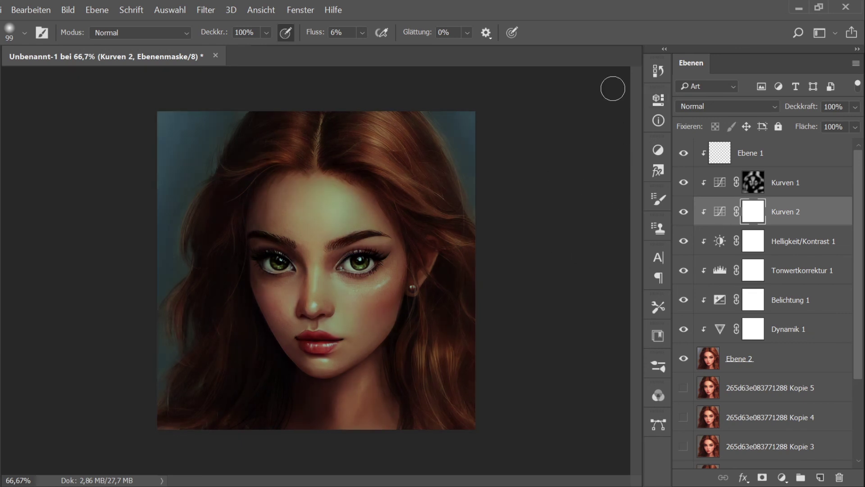
key(ctrl+i)
Step: Paint shadows onto the darkening Curves mask along the hair, jaw, neck, hairline and side of the nose
mouse_move(463, 302)
mouse_down()
mouse_move(375, 355)
mouse_move(414, 252)
mouse_move(379, 323)
mouse_move(391, 418)
mouse_up()
mouse_move(272, 318)
mouse_down()
mouse_move(249, 216)
mouse_move(311, 168)
mouse_move(288, 157)
mouse_move(326, 263)
mouse_move(320, 321)
mouse_move(302, 323)
mouse_move(236, 243)
mouse_move(321, 368)
mouse_move(305, 409)
mouse_up()
mouse_move(305, 166)
mouse_down()
mouse_move(342, 121)
mouse_move(444, 208)
mouse_up()
drag(302, 150, 299, 115)
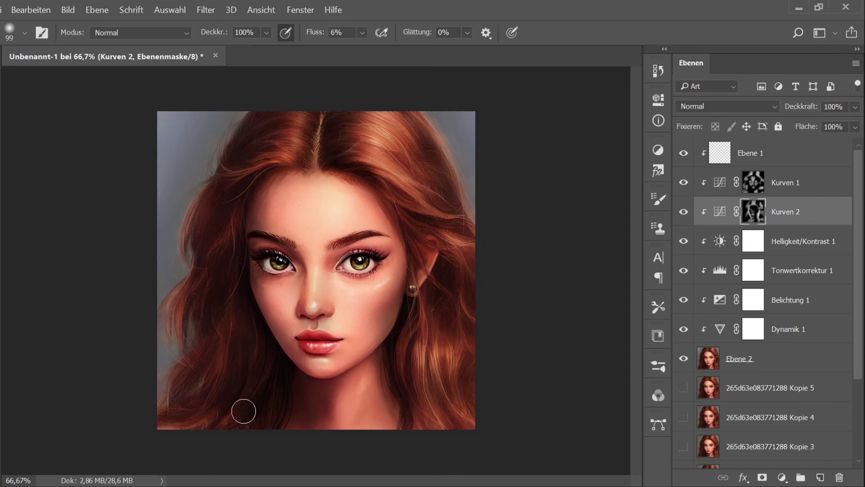
drag(331, 243, 334, 262)
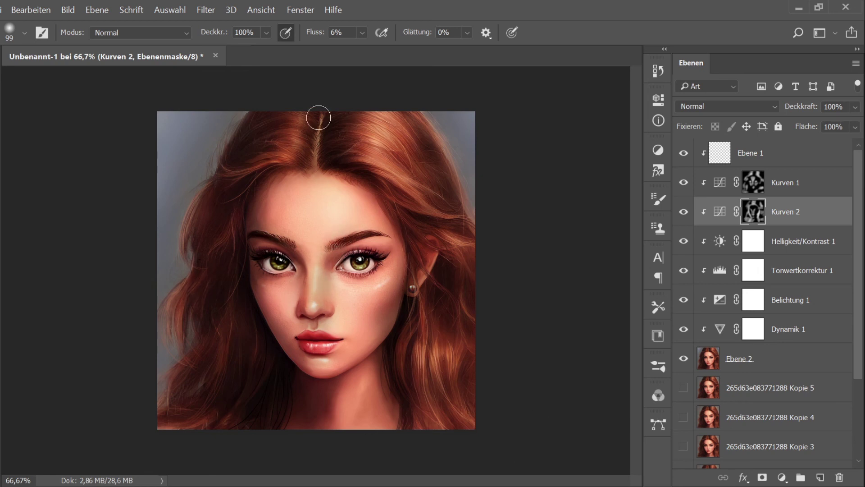
Step: Compare the shadow Curves layer on and off and set its opacity to 20%
key(z)
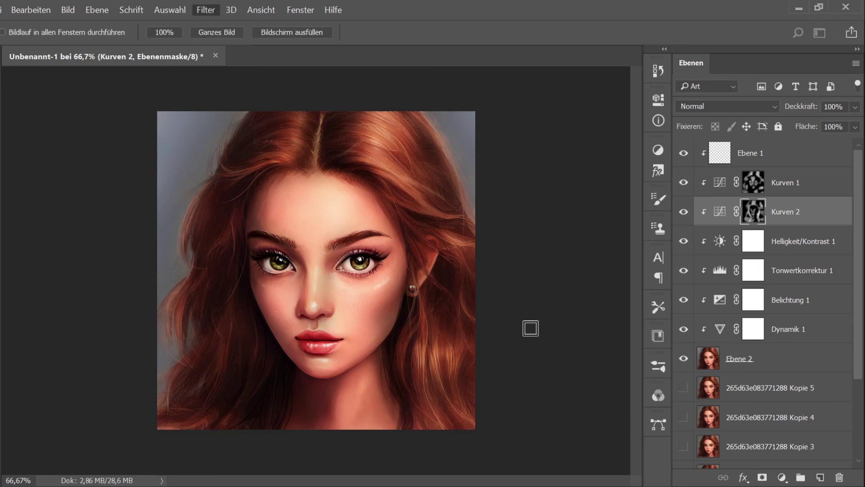
key(b)
click(684, 212)
click(684, 212)
click(854, 106)
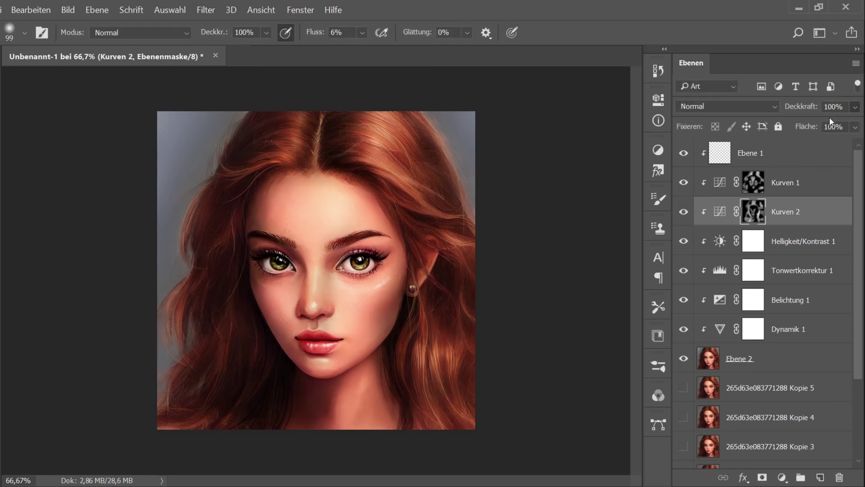
drag(829, 117, 802, 120)
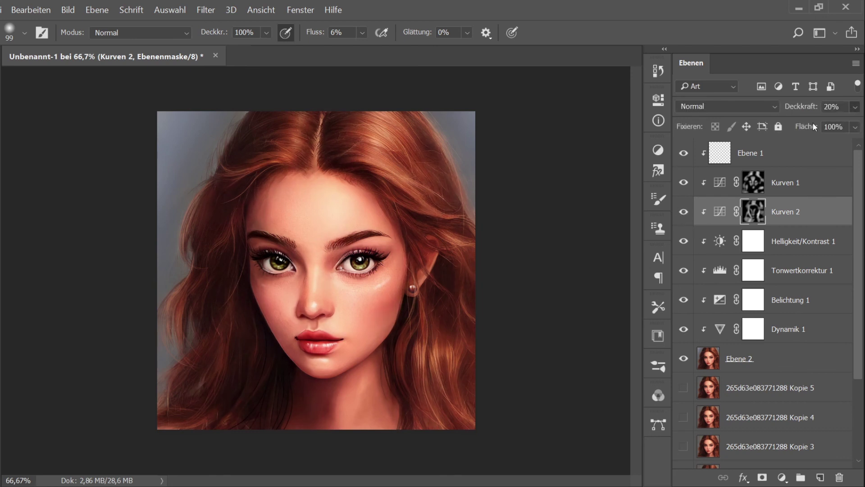
click(683, 212)
click(683, 212)
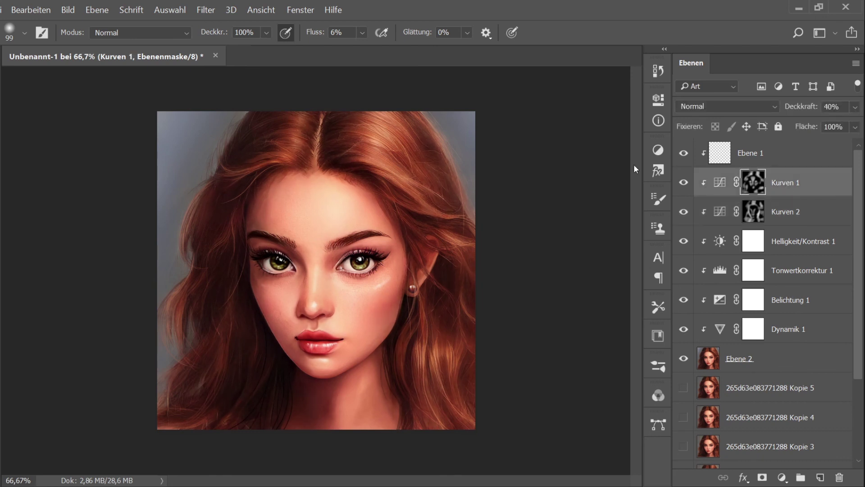
Step: Add a black-filled clipped layer in Color Dodge mode above the highlight Curves and set a 10 px brush to 19% opacity
key(ctrl+shift+alt+n)
key(shift+alt+d)
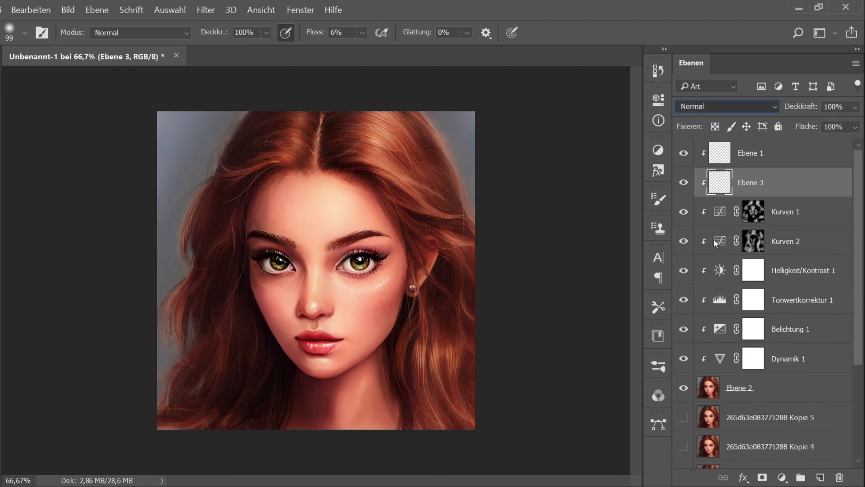
key(alt+BackSpace)
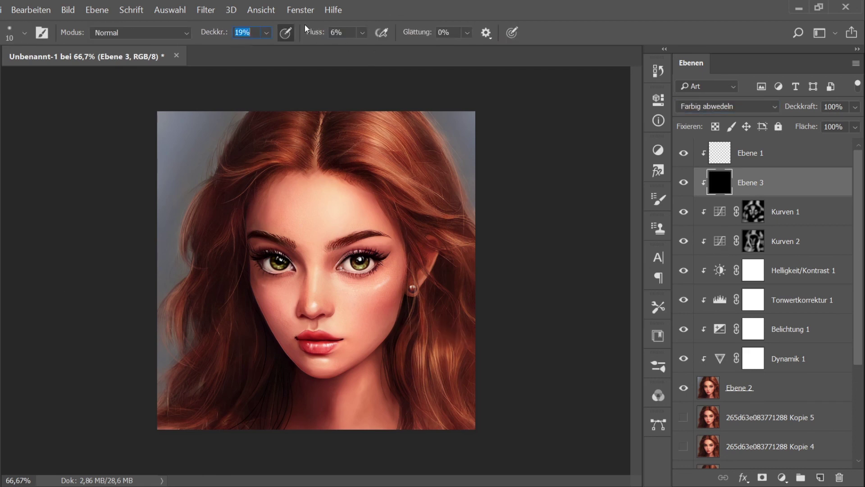
scroll(357, 262, up, 5)
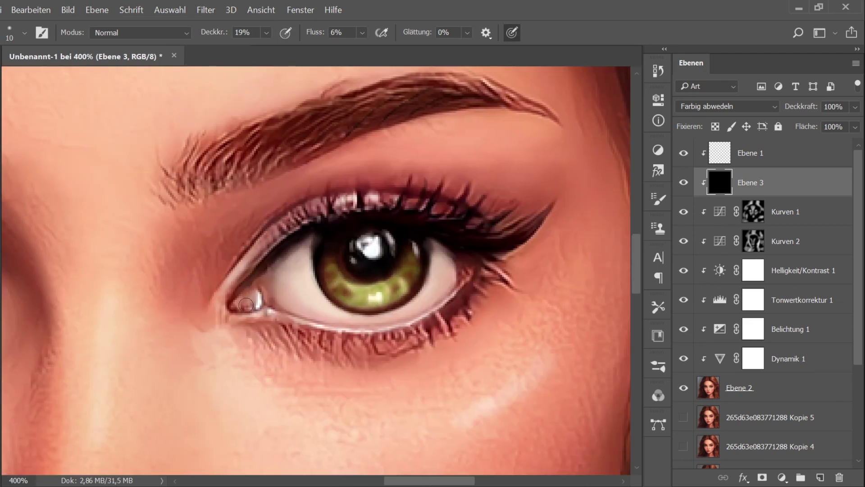
Step: Paint fine glow highlights on the corners and lower lids of both eyes on Ebene 3 and compare that layer on and off
scroll(418, 409, down, 2)
scroll(418, 409, left, 6)
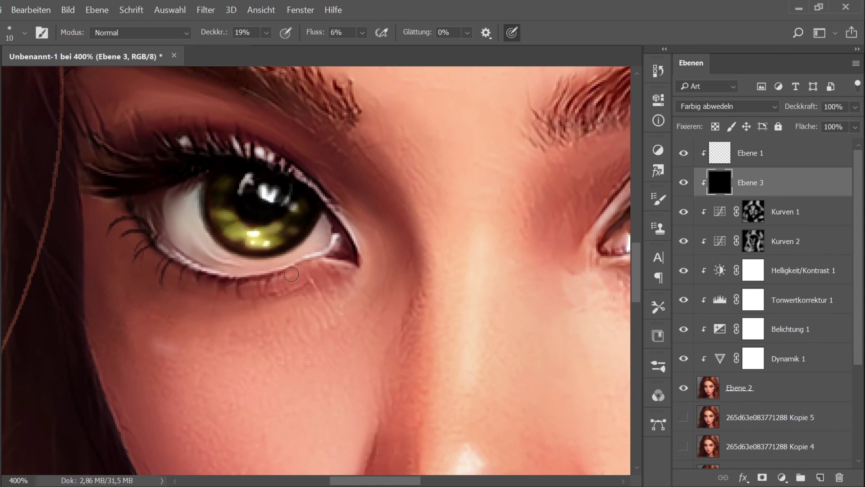
scroll(472, 230, down, 10)
scroll(561, 361, down, 3)
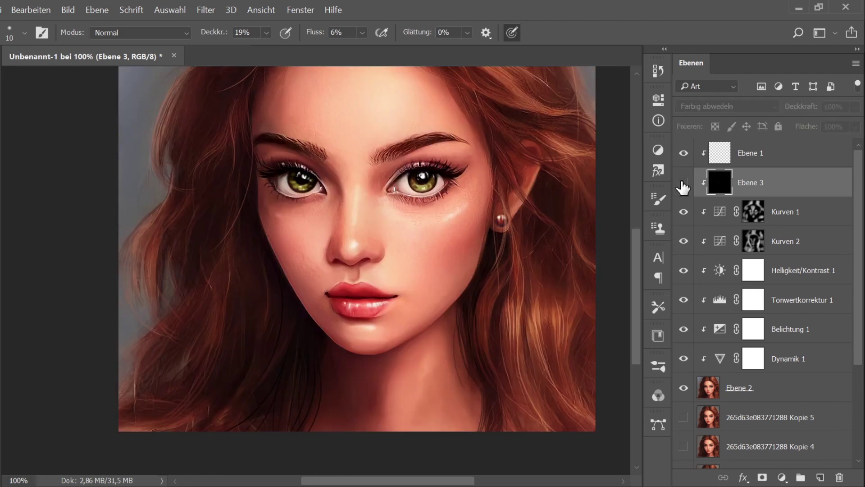
key(space)
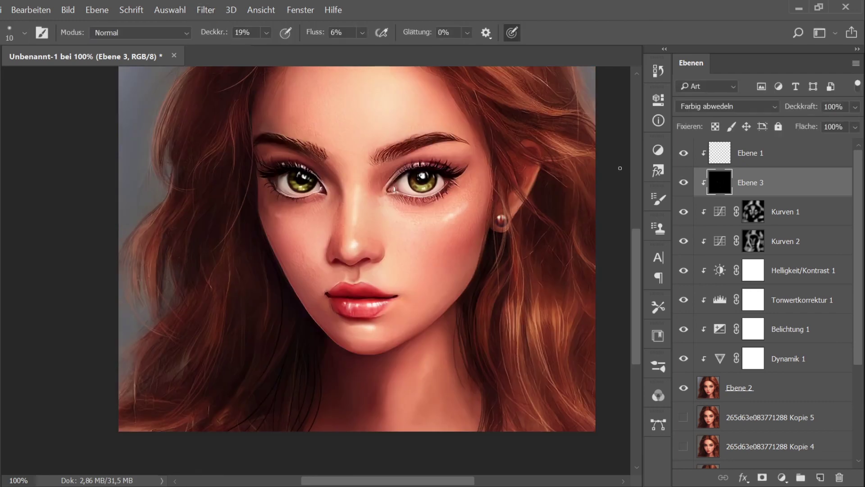
Step: Set the top clipped layer Ebene 1 to Color Dodge (Farbig abwedeln) mode and fill it with black
key(ctrl+minus)
click(712, 164)
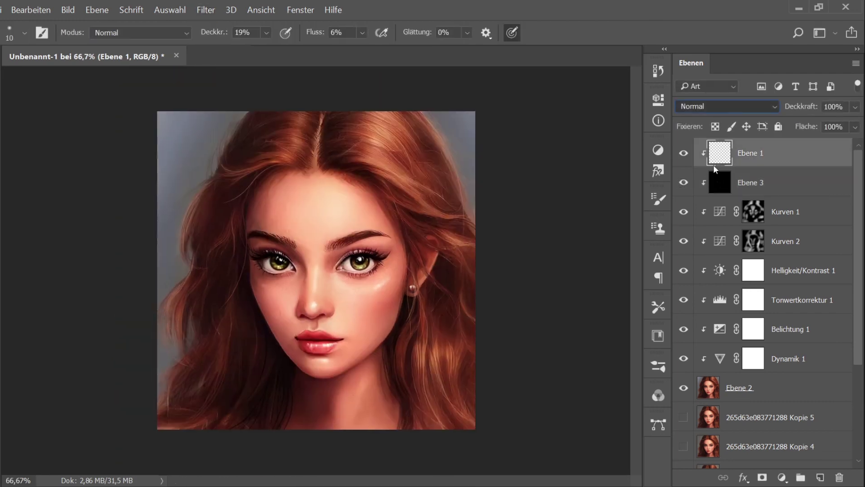
key(g)
key(alt+BackSpace)
key(ctrl+BackSpace)
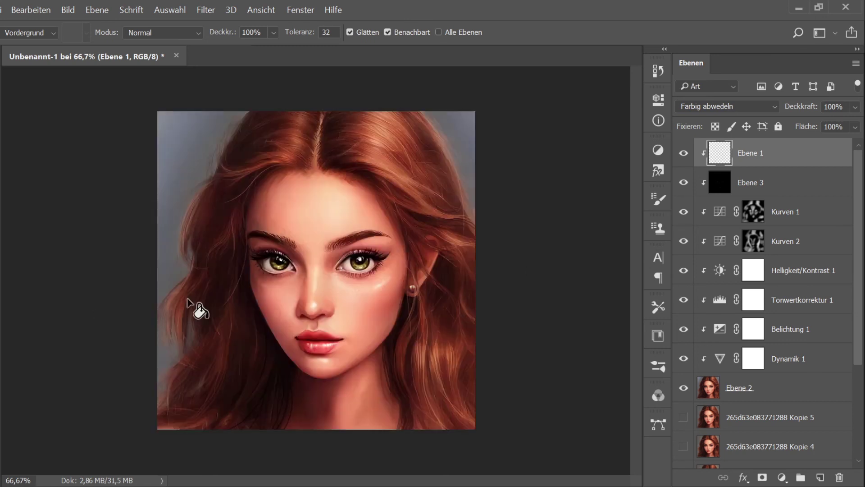
Step: Brush glow highlights onto the hair with a 50 px brush at 19% opacity and compare Ebene 1 on and off
key(b)
drag(374, 148, 378, 174)
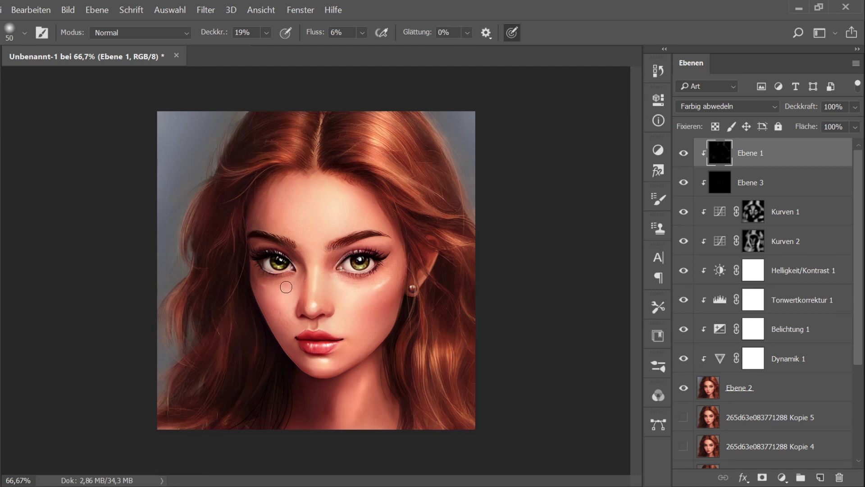
click(684, 152)
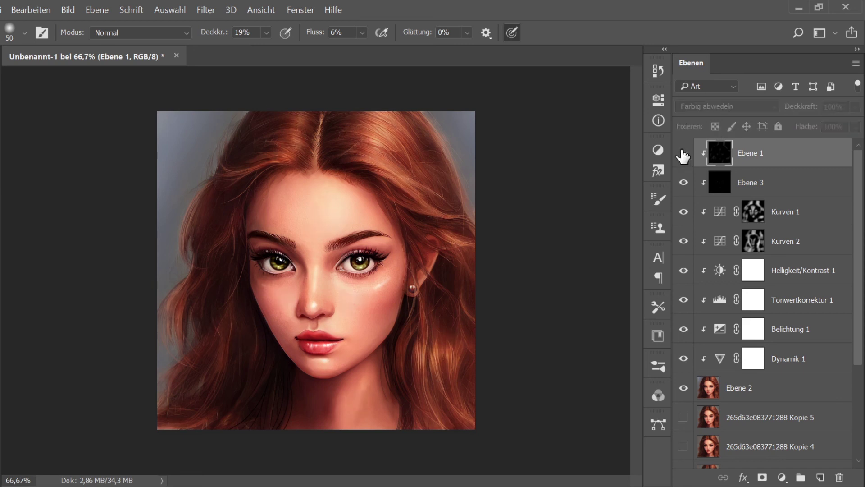
click(684, 153)
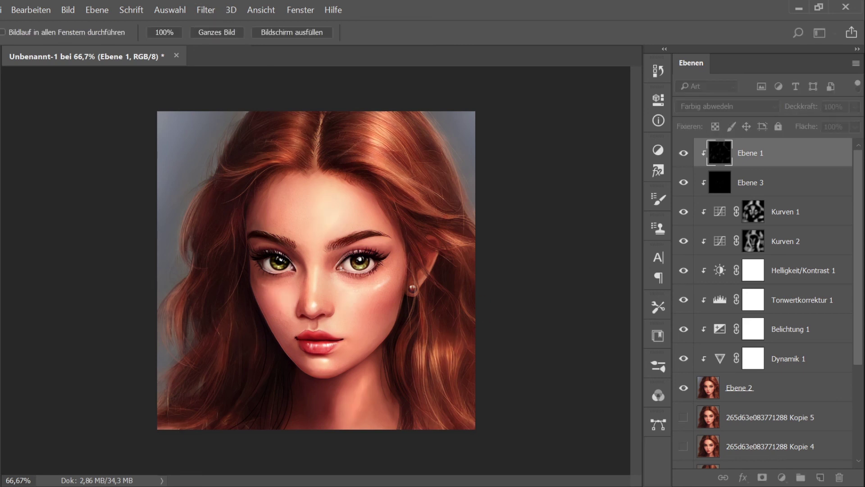
Step: Duplicate the portrait layer Ebene 2 with all its clipped layers and merge the copies into one layer
key(ctrl+minus)
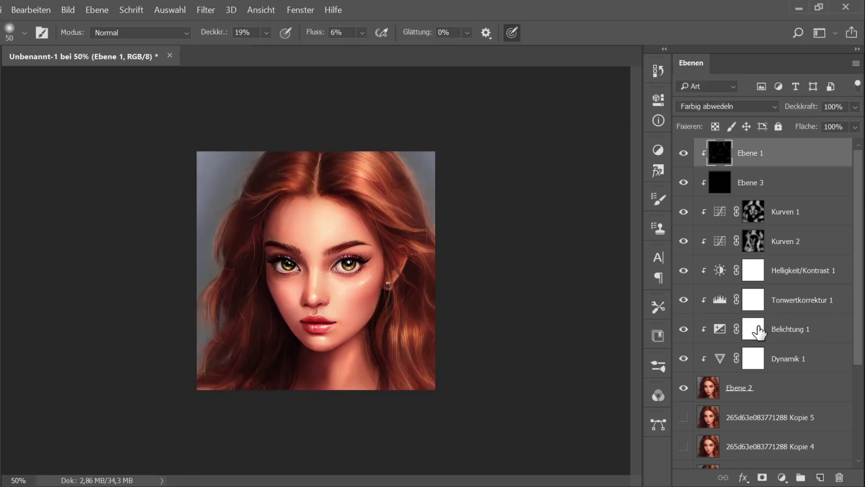
shift+click(775, 392)
key(ctrl+j)
key(ctrl+e)
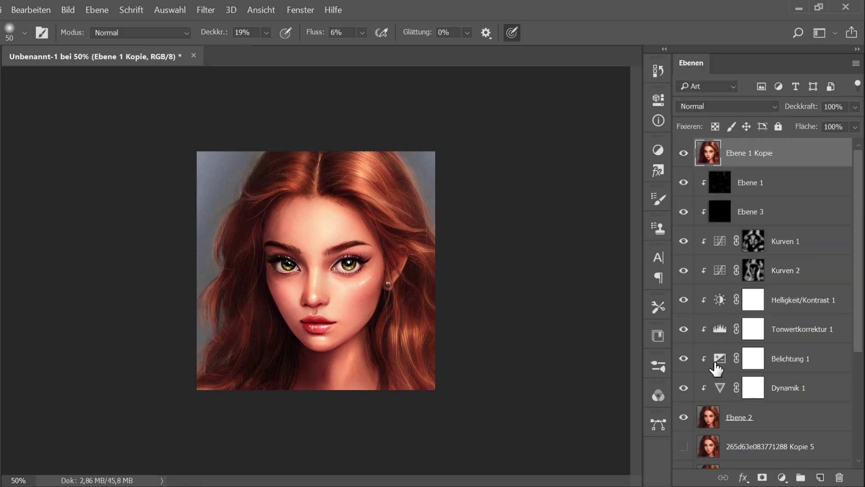
Step: Hide the original portrait layer Ebene 2 and toggle the merged copy off and on to check it
drag(683, 417, 684, 460)
scroll(765, 271, up, 2)
click(683, 153)
click(683, 153)
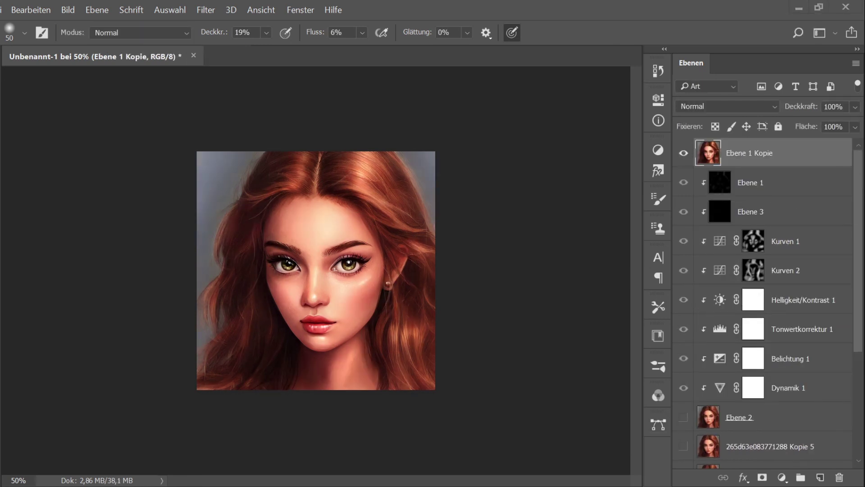